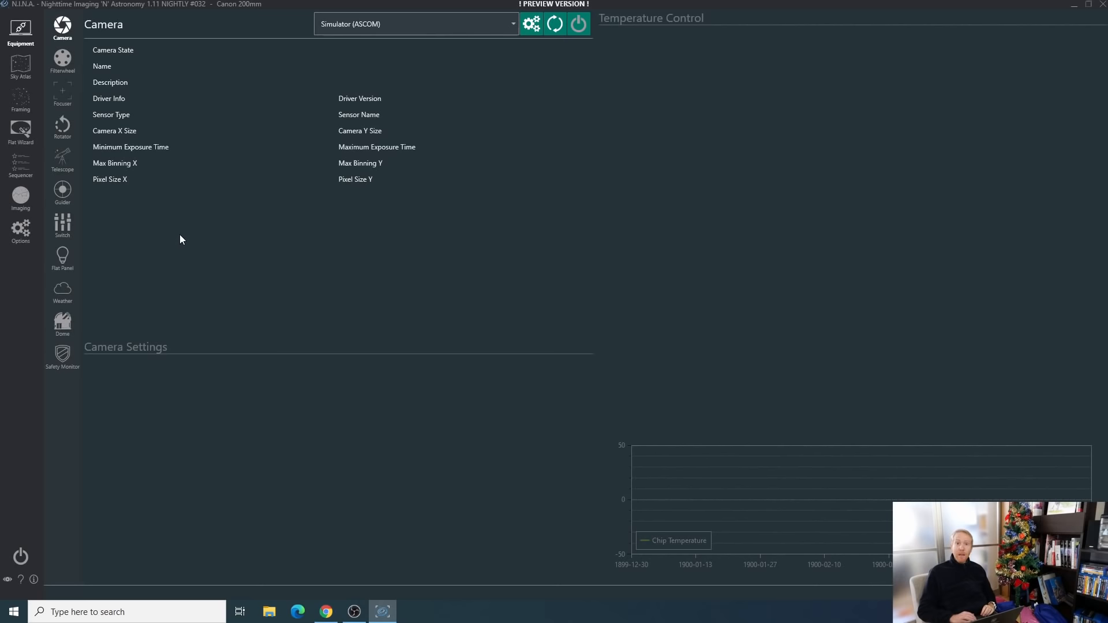
Check the available Auto Update Source choices in the general options
click(19, 231)
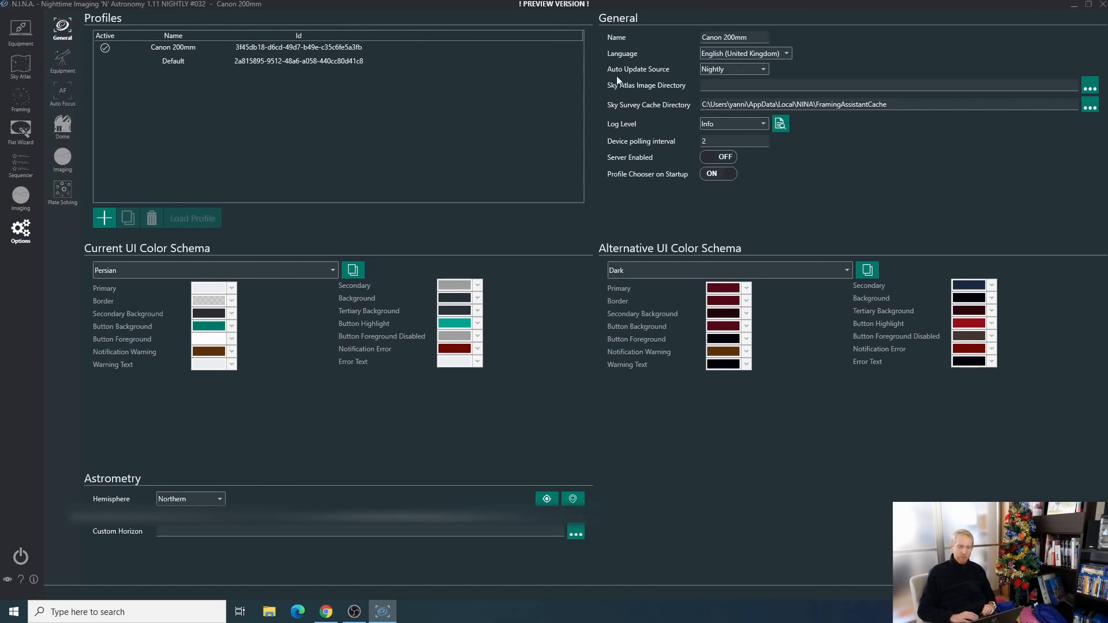
click(741, 70)
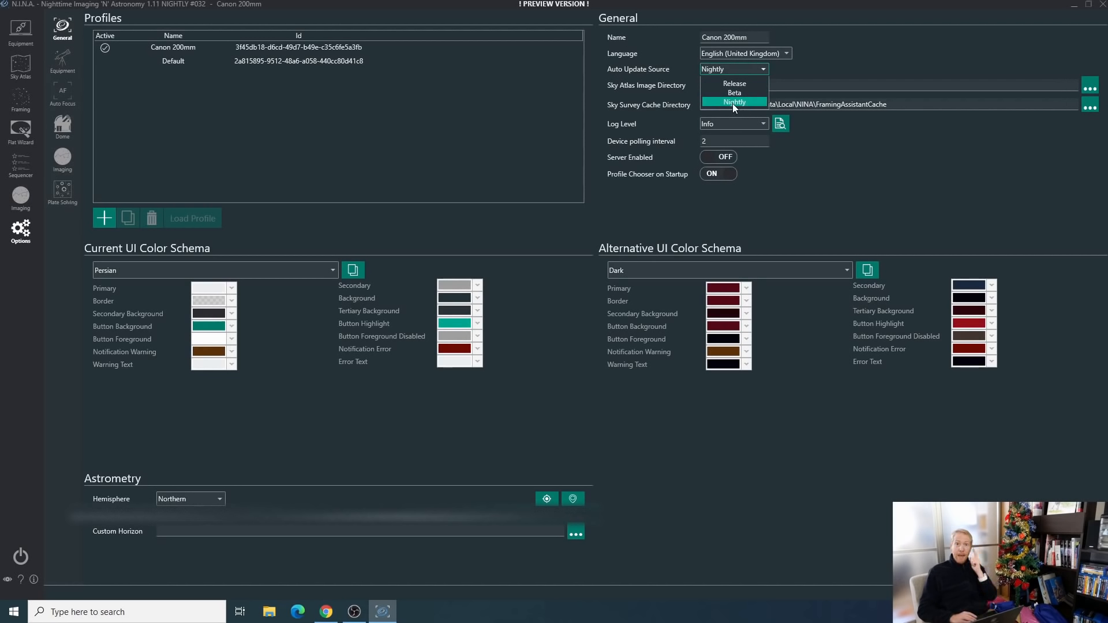
click(859, 64)
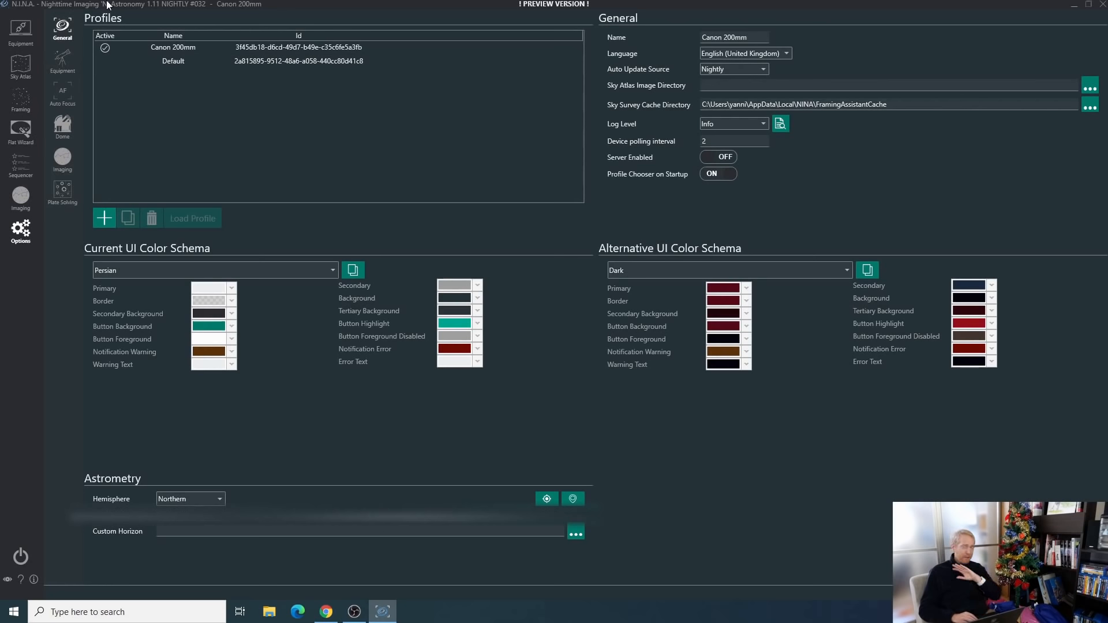
Review the equipment, sky atlas and framing views, checking how the framing assistant can add the Great Orion Nebula to a sequence
click(21, 32)
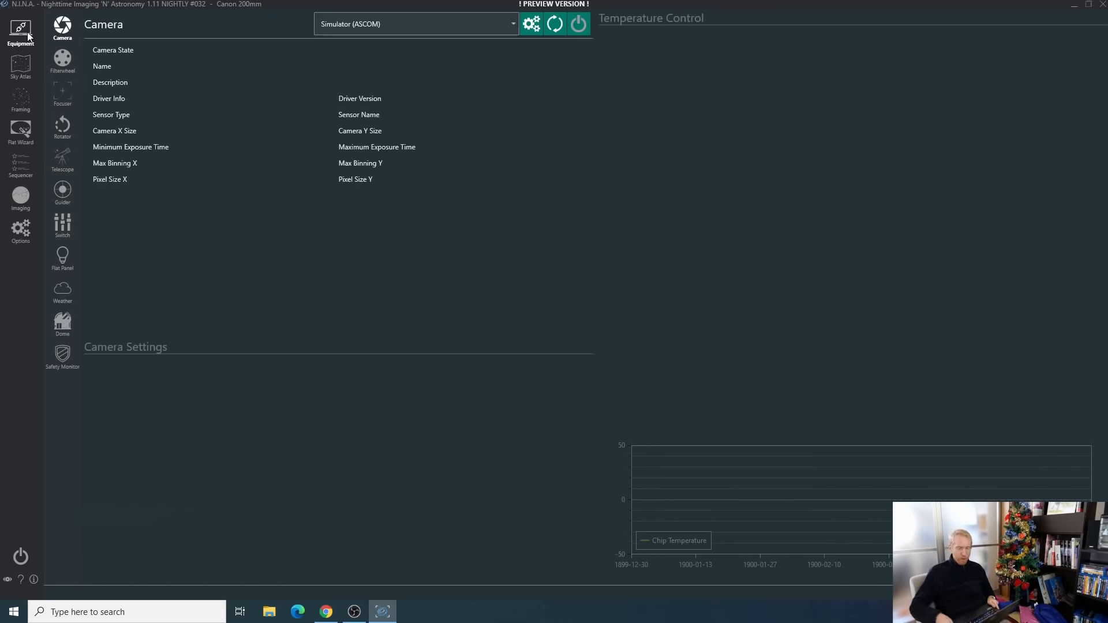
click(18, 75)
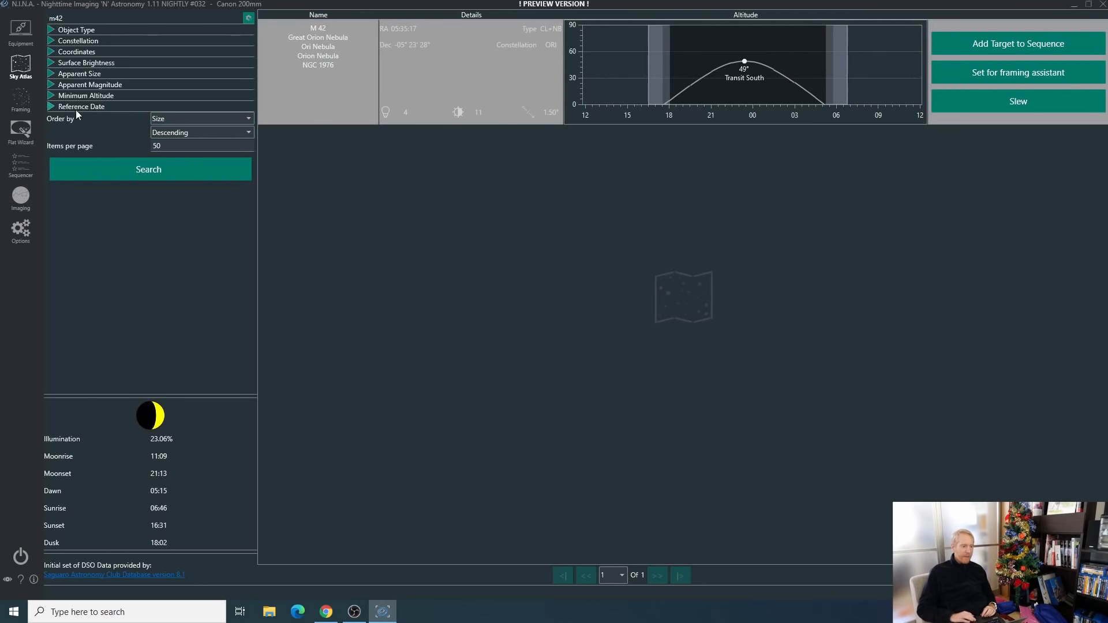
click(23, 105)
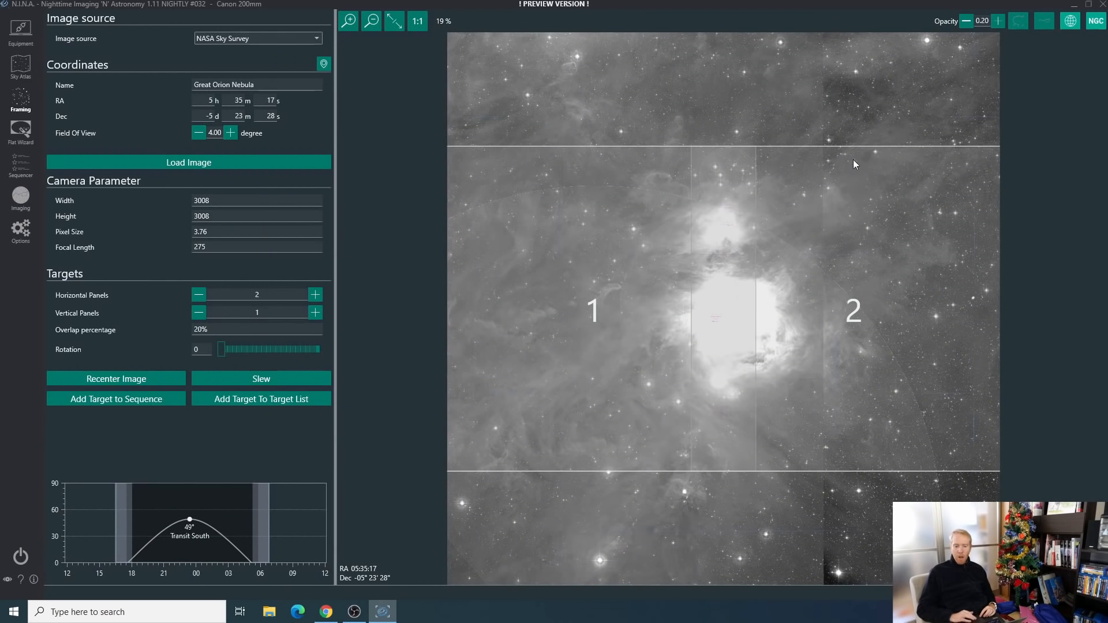
click(157, 401)
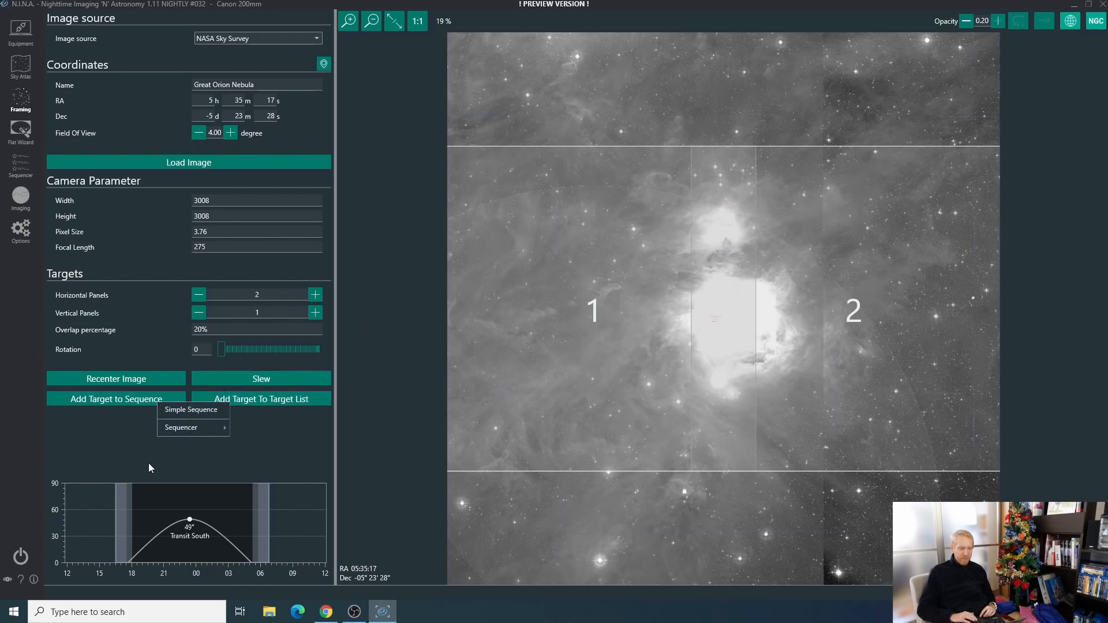
mouse_move(185, 430)
Add M 42 from the sky atlas to a simple sequence and remove the empty default target
click(20, 62)
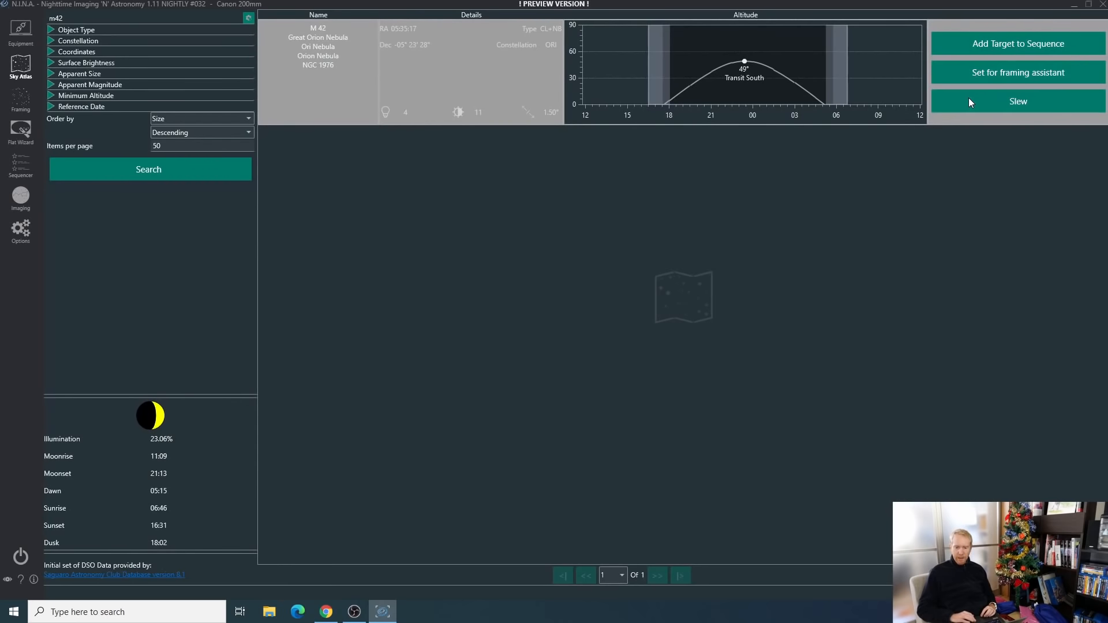
click(992, 53)
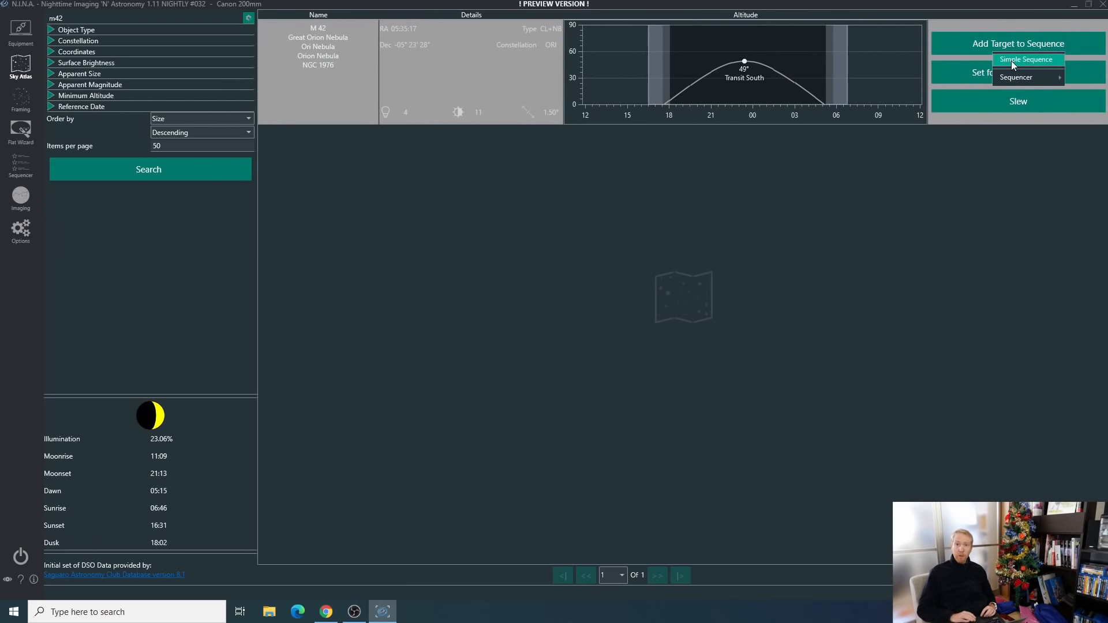
click(1011, 60)
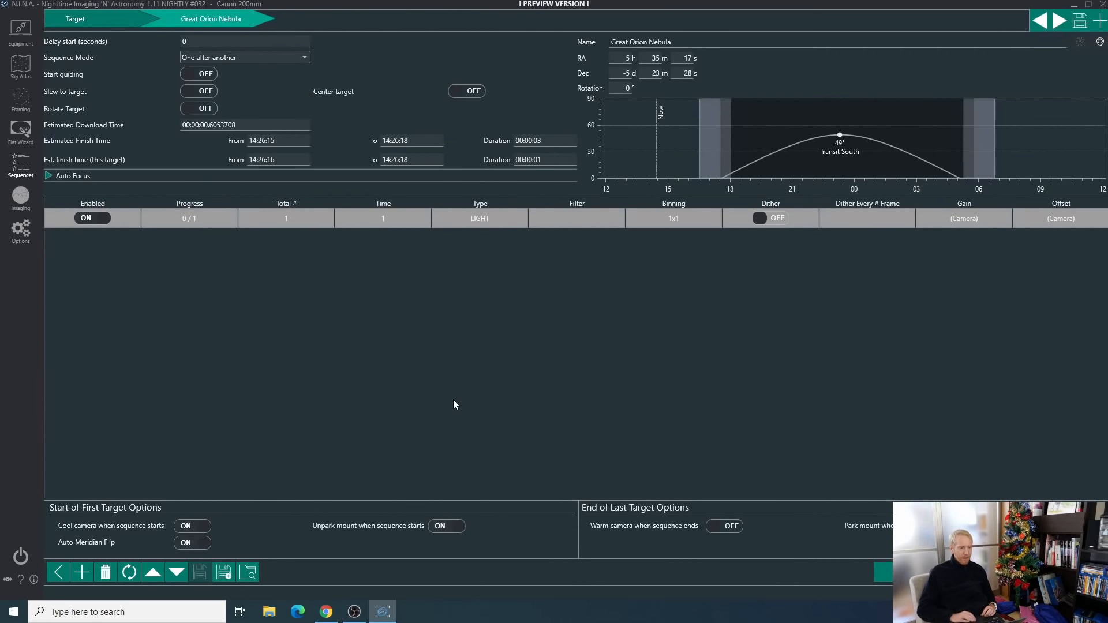
click(133, 19)
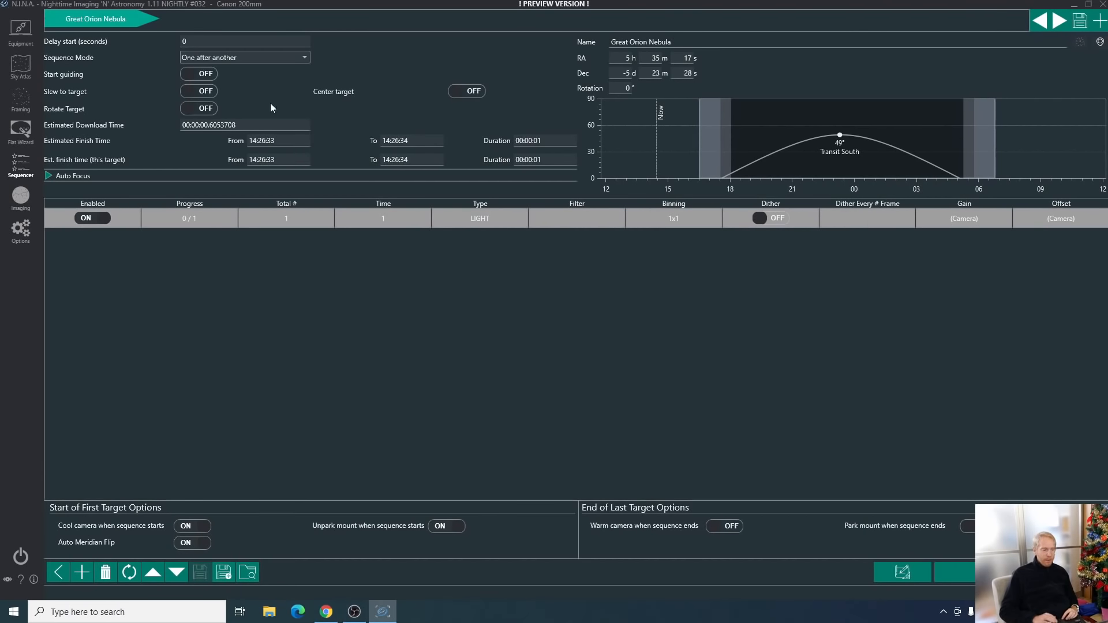
Enable Start guiding, Slew to target, Center target and Rotate Target for the Great Orion Nebula sequence
click(212, 77)
click(208, 91)
click(465, 93)
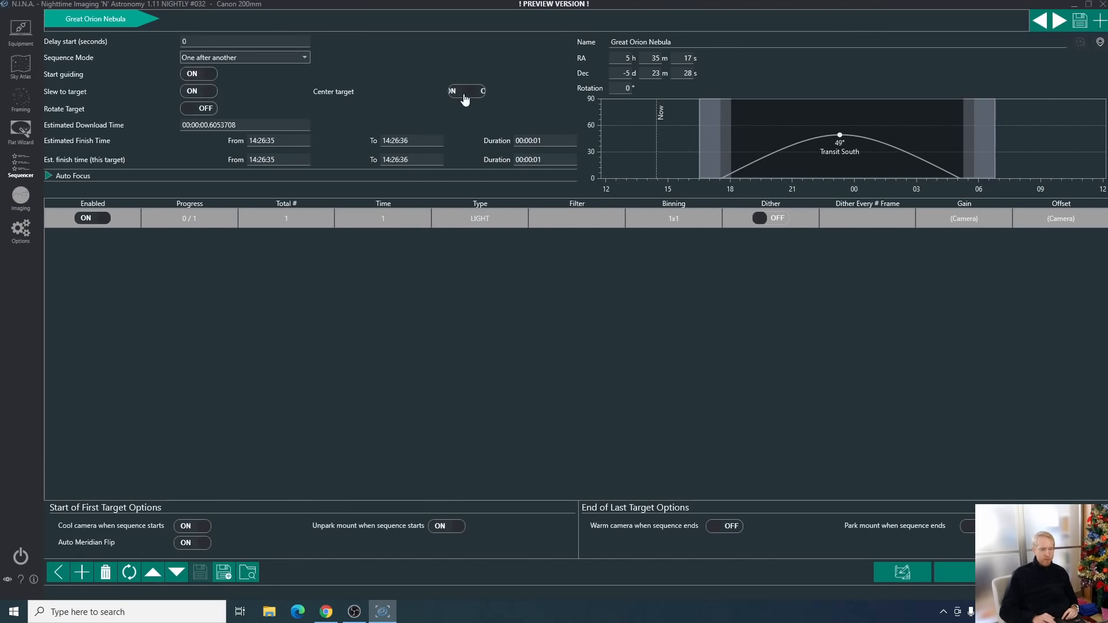
click(195, 111)
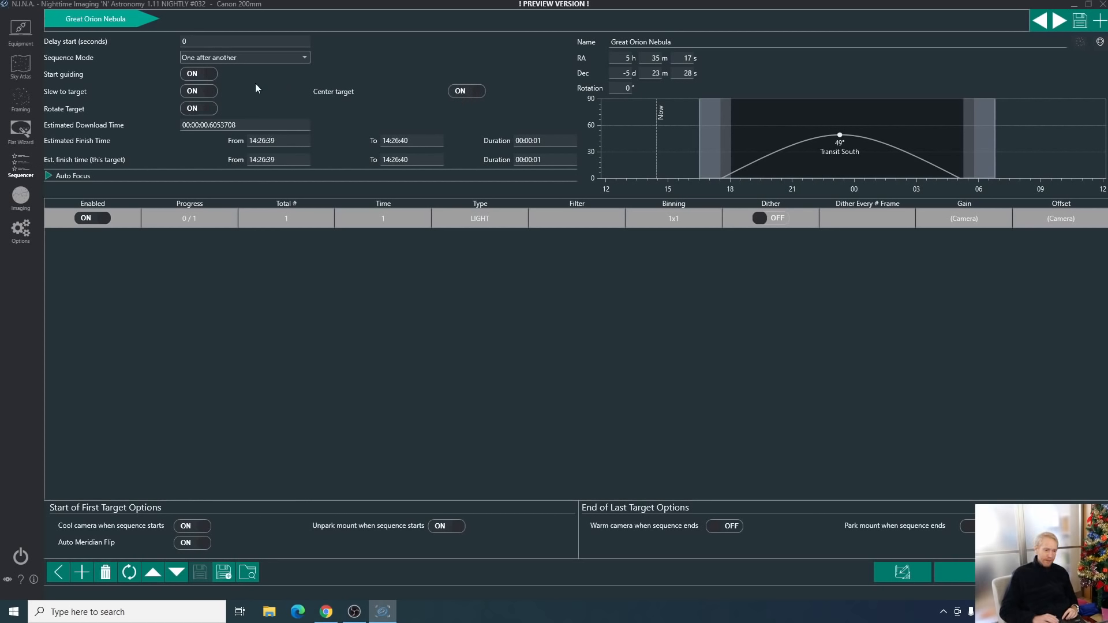
Rotate the two-panel Great Orion Nebula framing to 20 degrees in the framing assistant, and return to its simple sequence
click(613, 87)
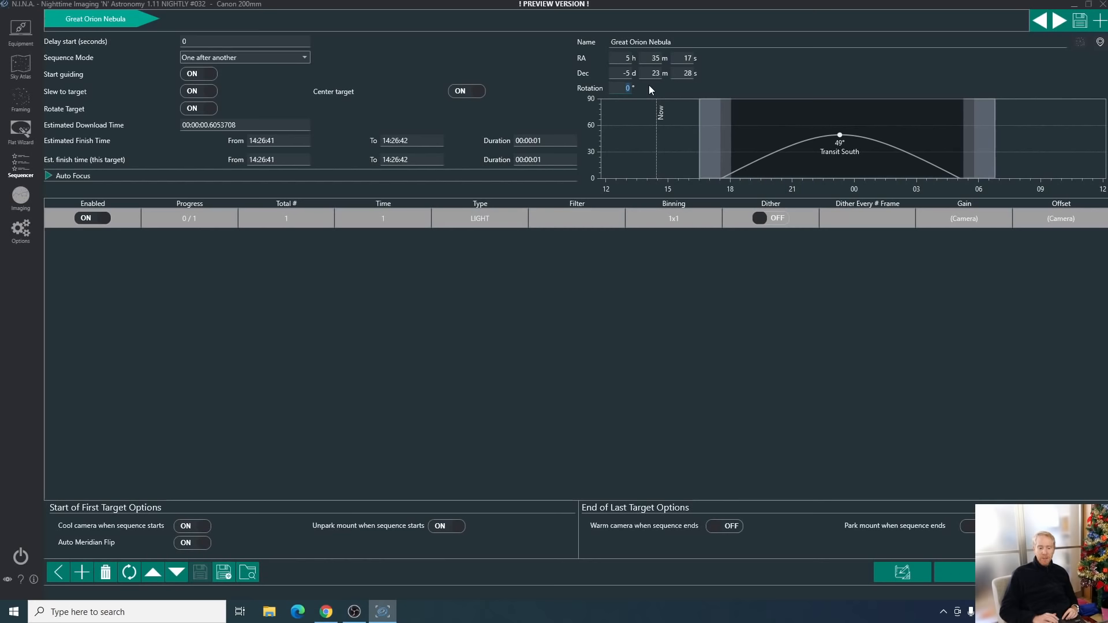
click(21, 100)
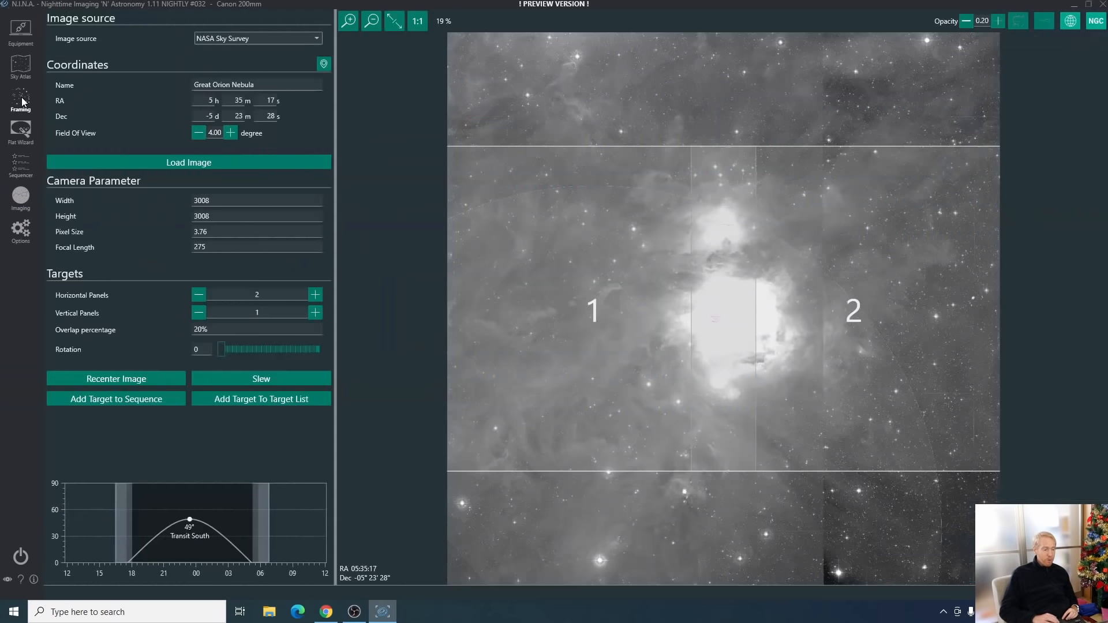
drag(230, 348, 224, 381)
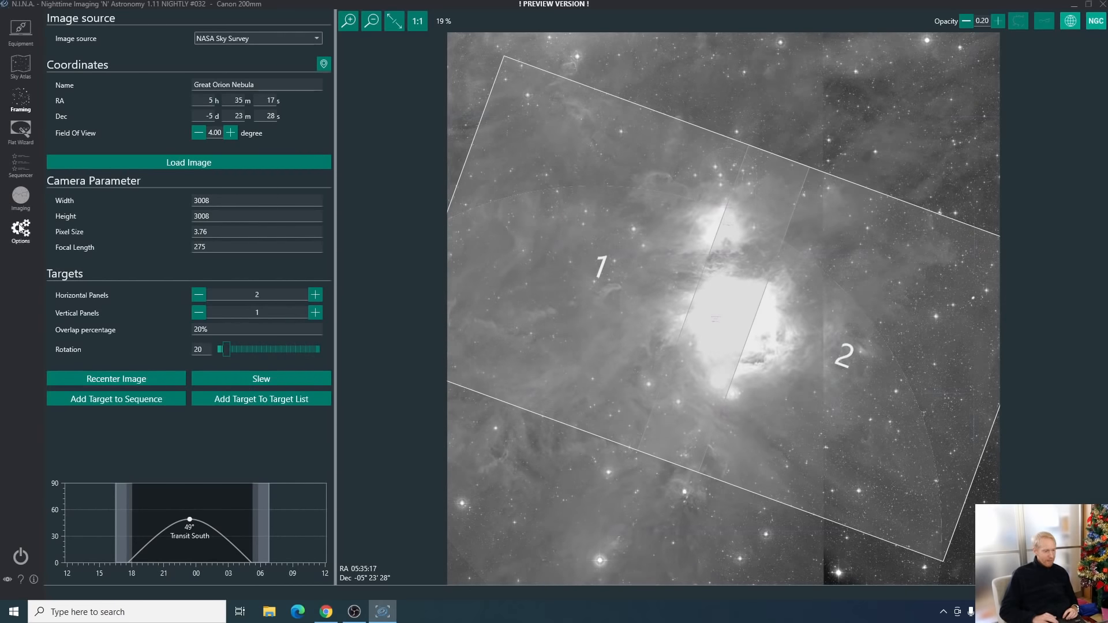
click(16, 168)
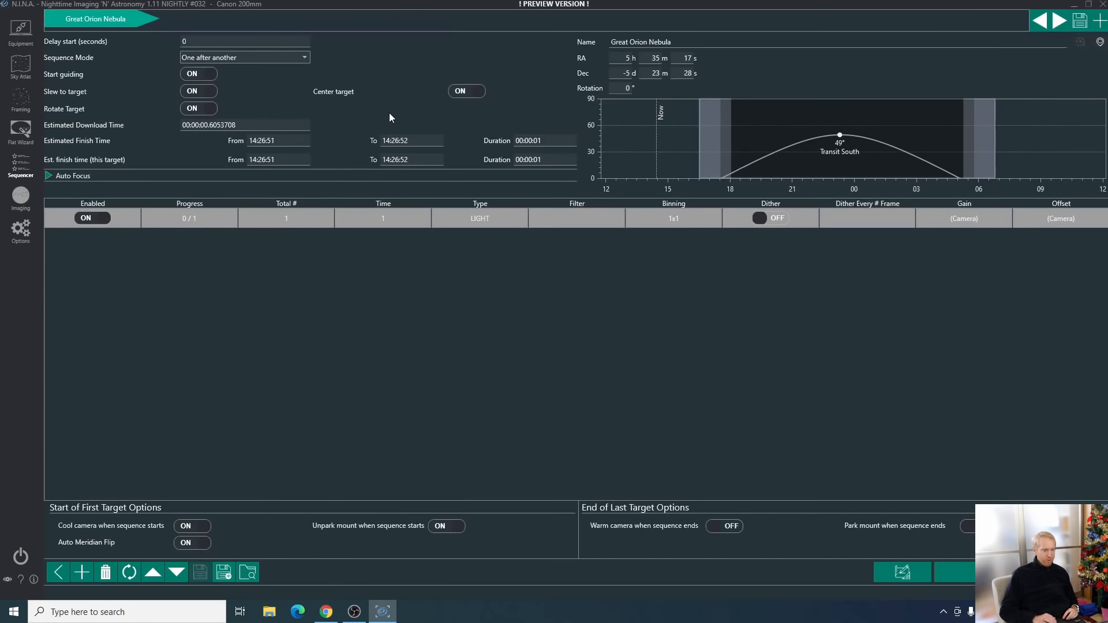
Expand the simple sequence's Auto Focus settings and export the sequence to the advanced sequencer
click(71, 176)
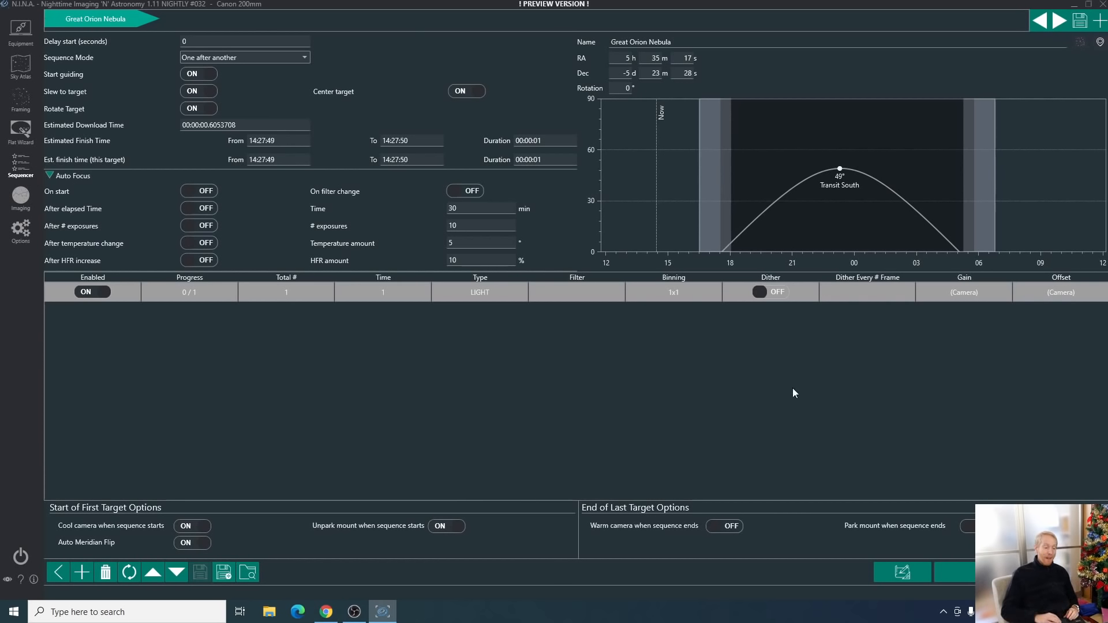
click(896, 574)
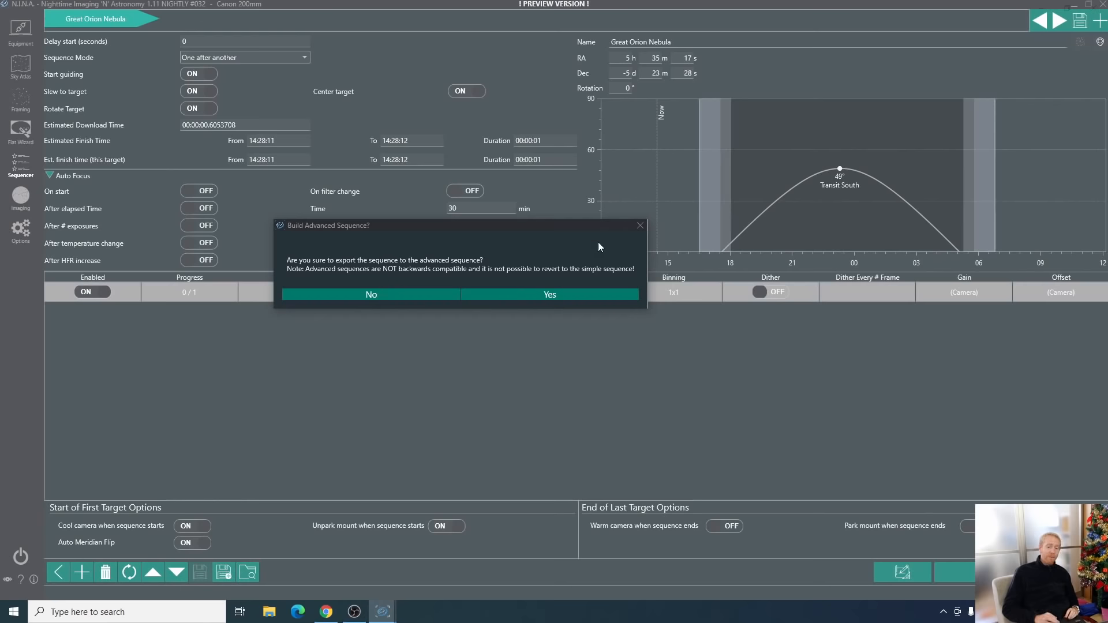
click(525, 293)
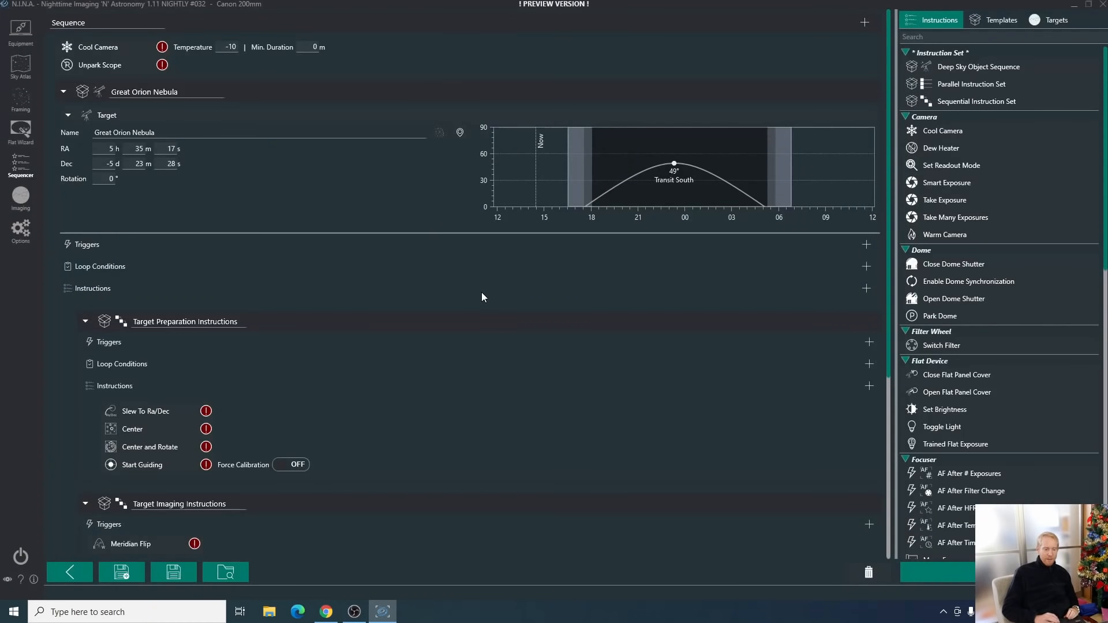
Look through the exported advanced sequence, delete Cool Camera, the Great Orion Nebula target and Unpark Scope, and leave the advanced sequencer
scroll(375, 332, down, 5)
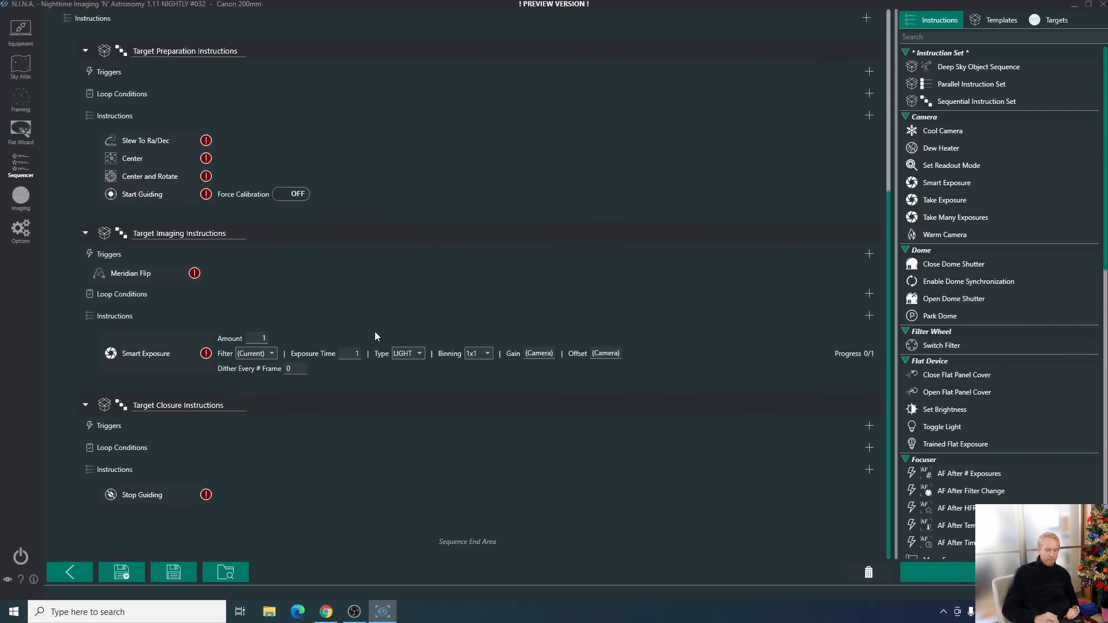
scroll(508, 181, up, 5)
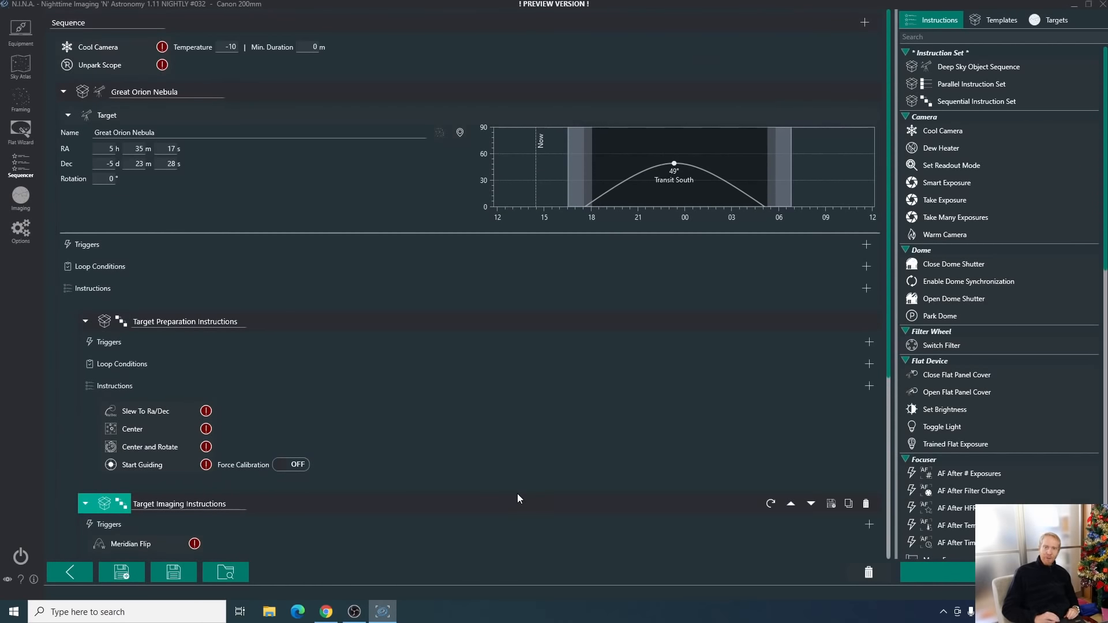
scroll(553, 270, down, 5)
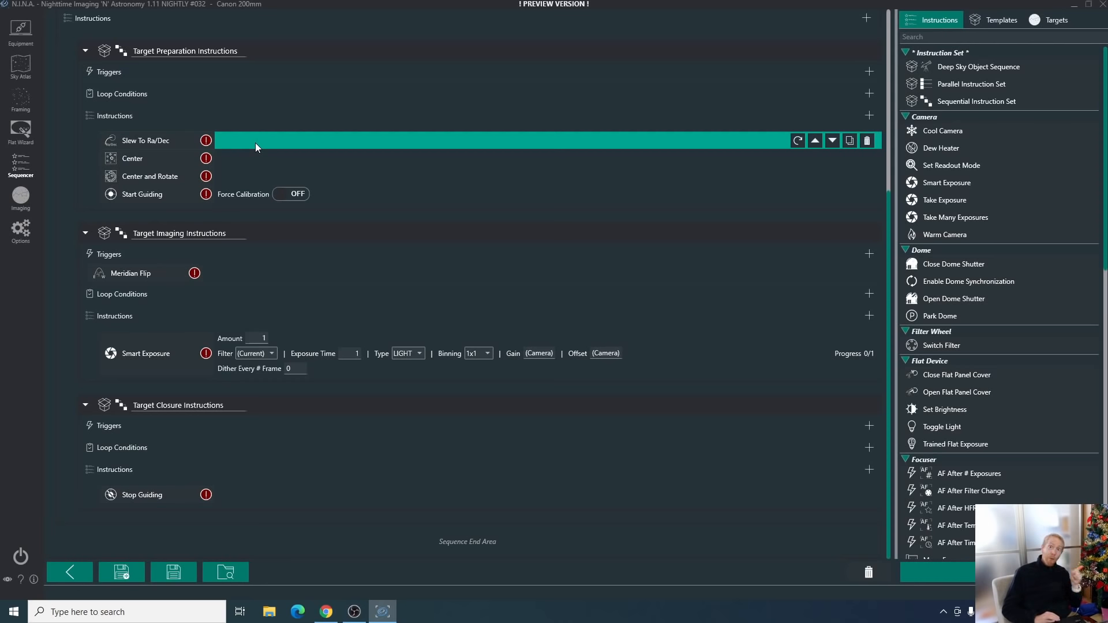
scroll(366, 174, up, 3)
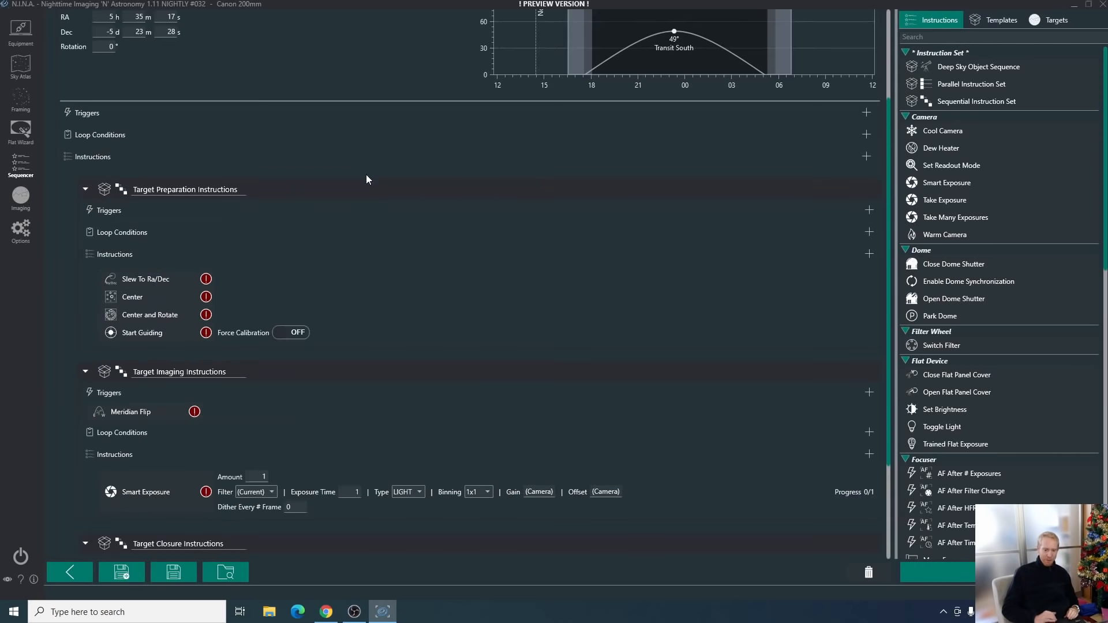
scroll(366, 179, up, 3)
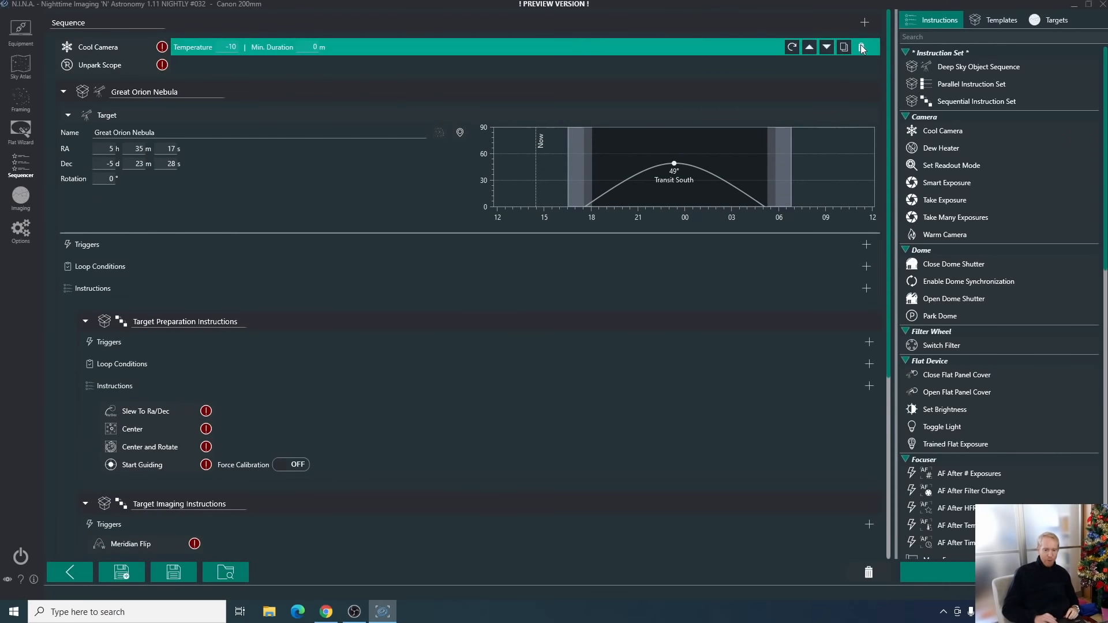
click(862, 47)
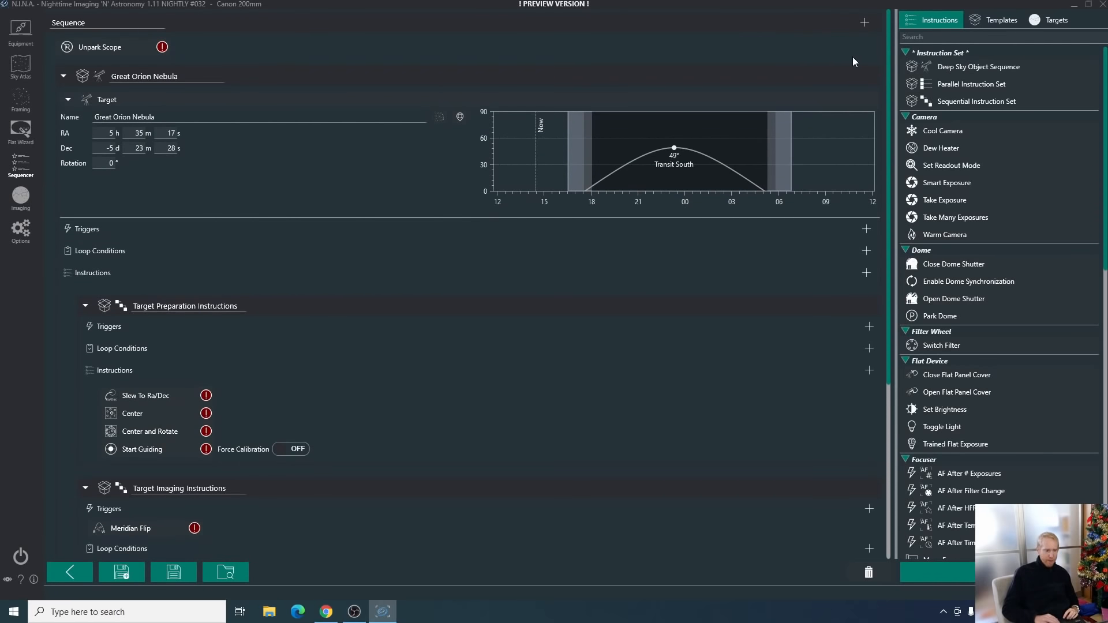
click(857, 75)
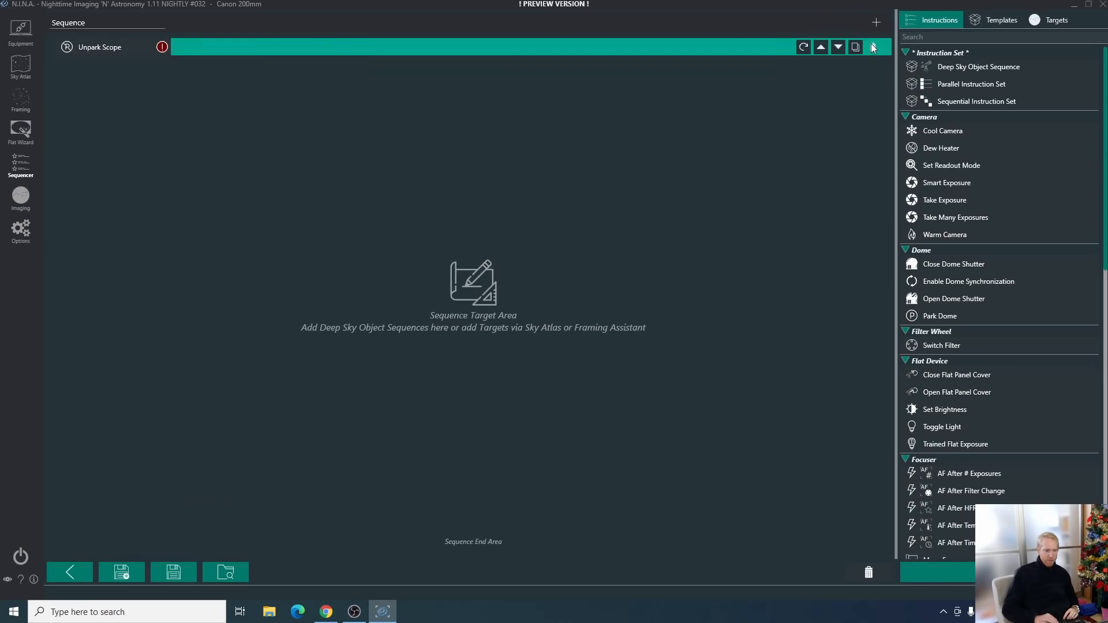
click(874, 47)
click(69, 573)
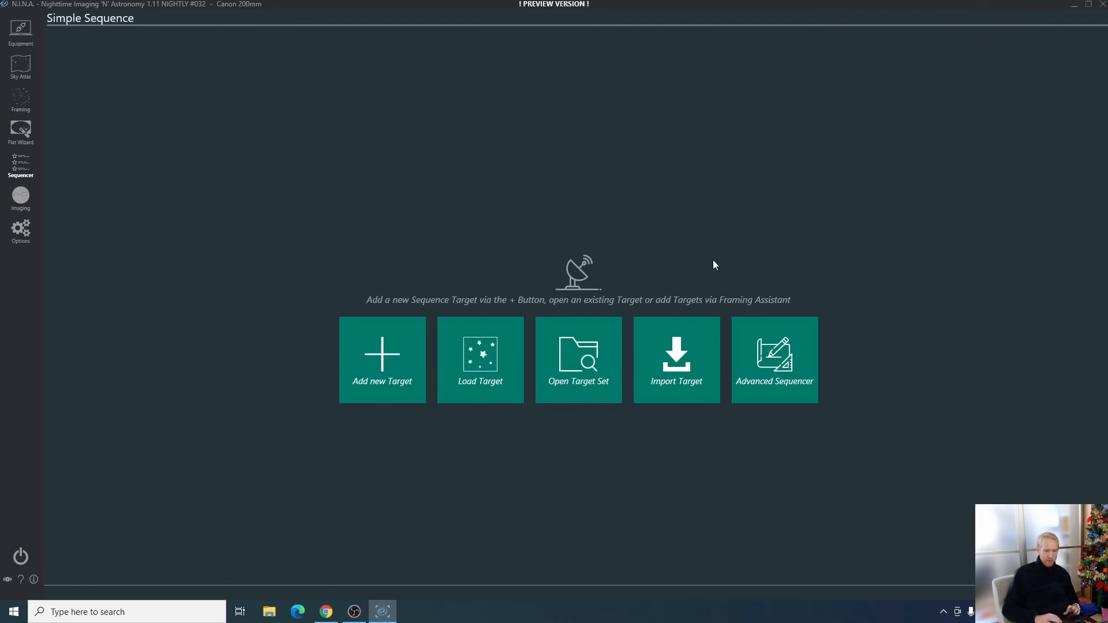
Add M 42 from the sky atlas to the advanced sequencer using the Basic Sequence Target template
click(28, 37)
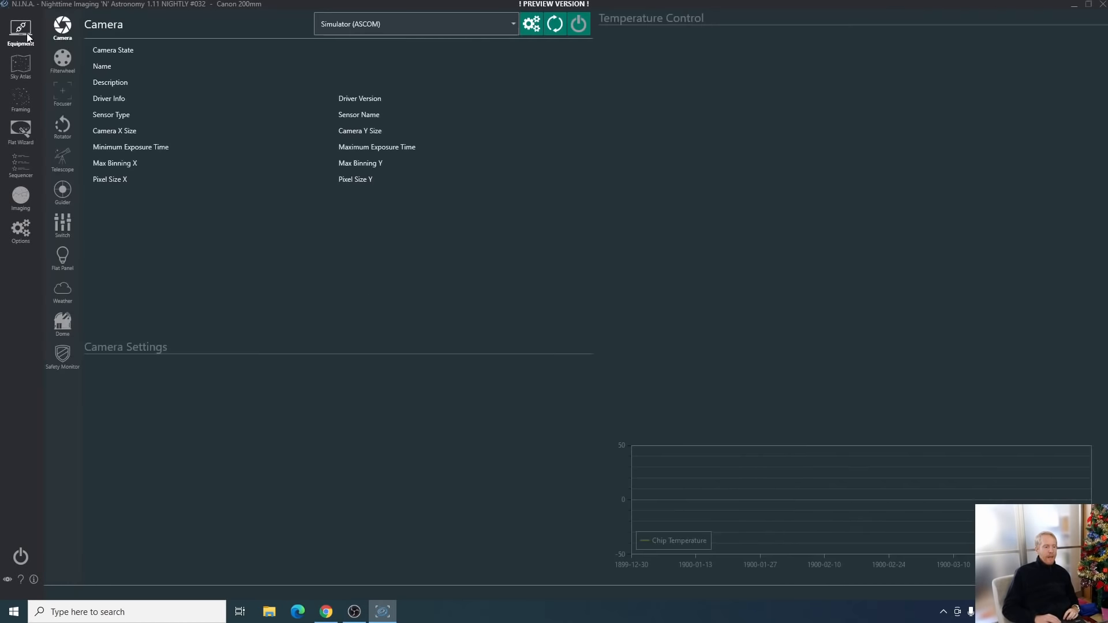
click(20, 66)
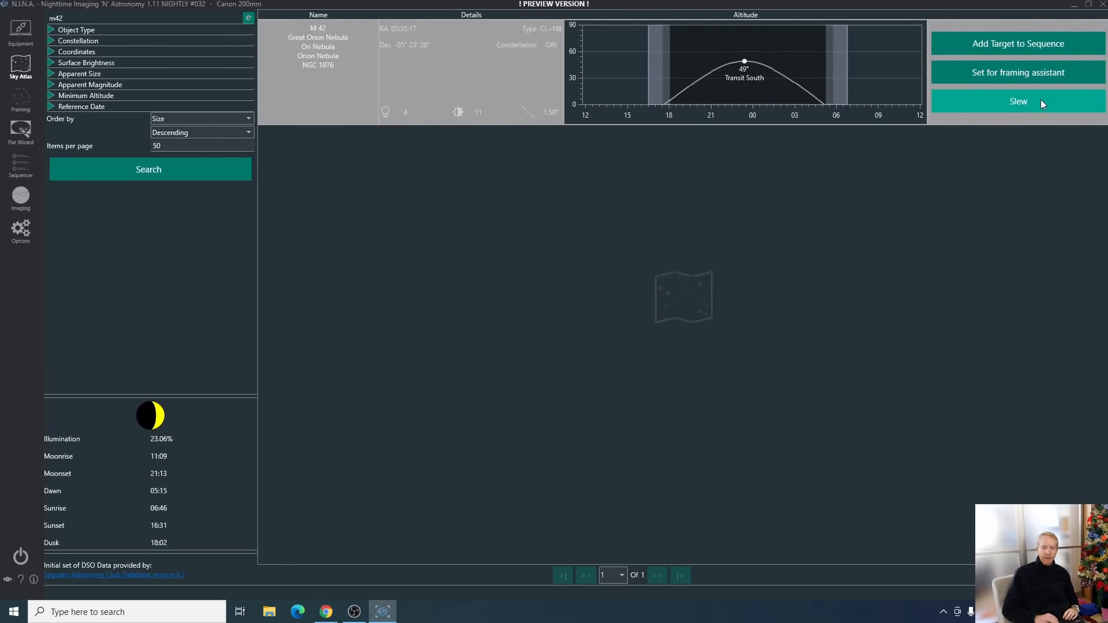
click(984, 34)
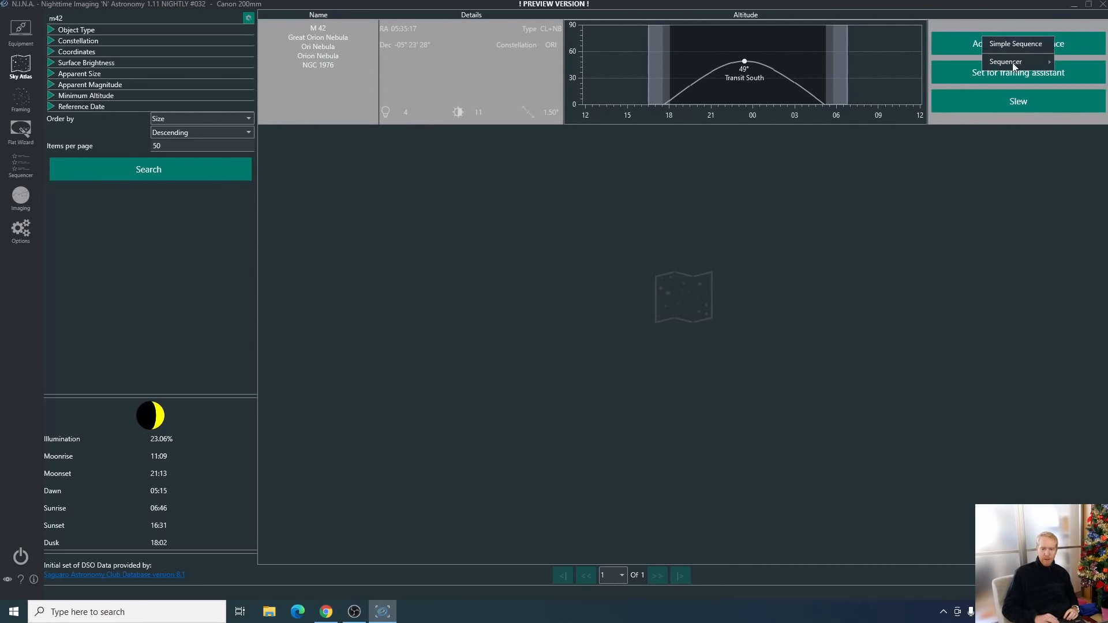
mouse_move(1002, 64)
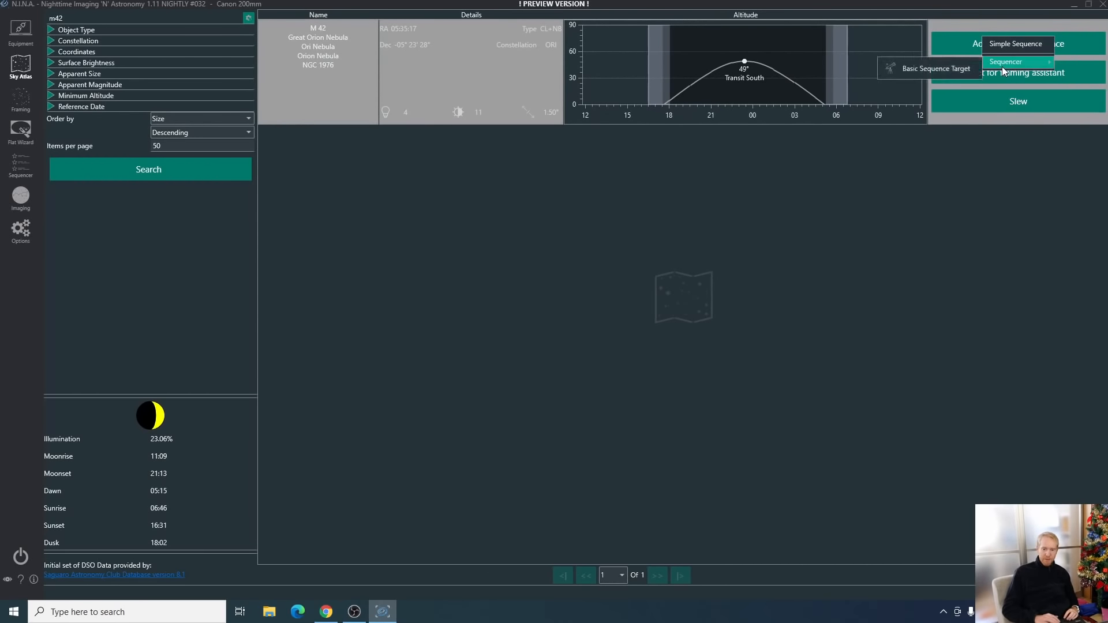
click(913, 70)
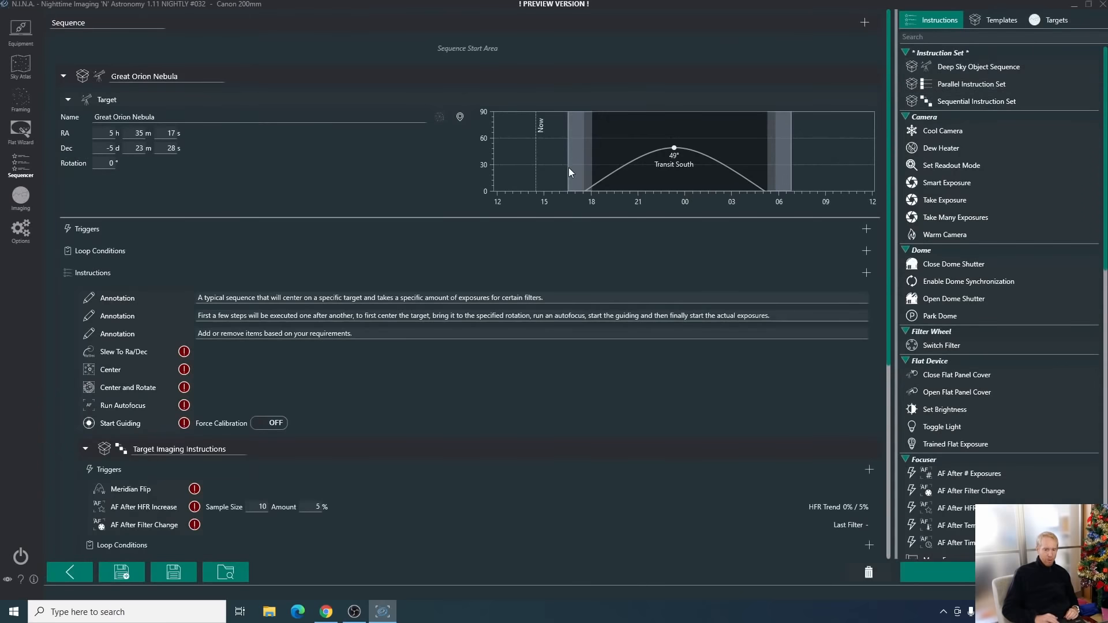
Look through the default templates and the Great Orion Nebula target's details, triggers and instructions down to the 20x300s set
click(995, 21)
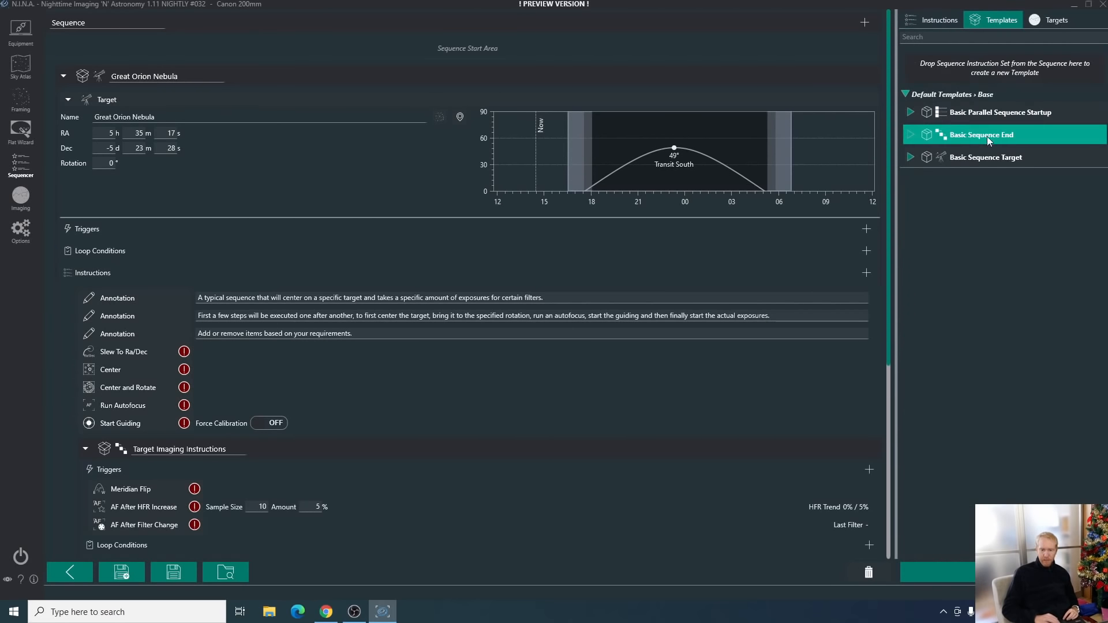
drag(990, 156, 975, 162)
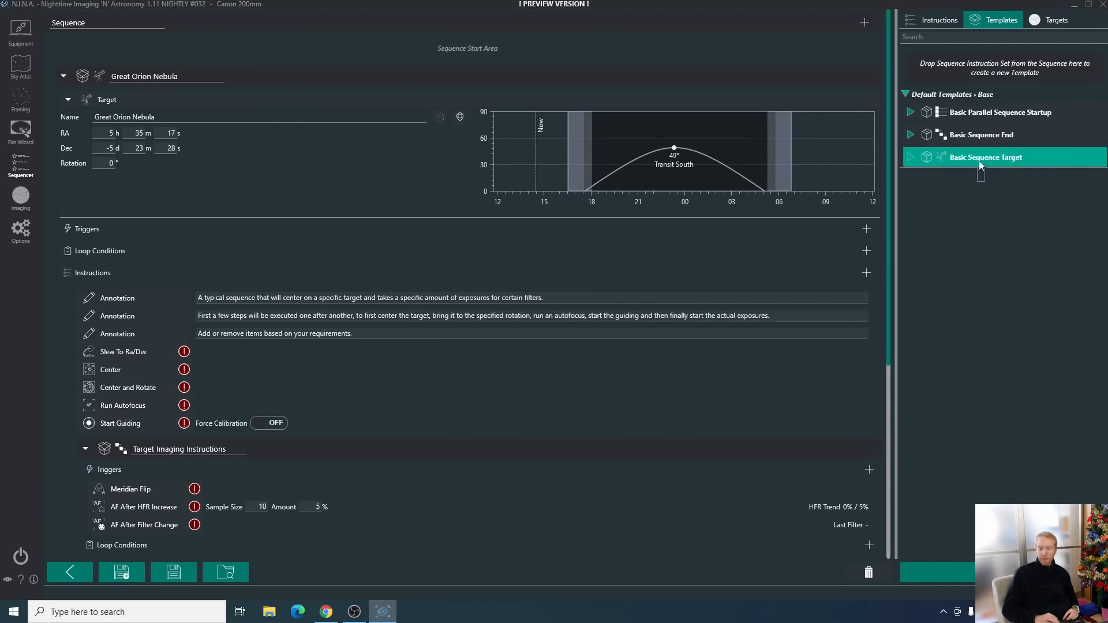
click(915, 22)
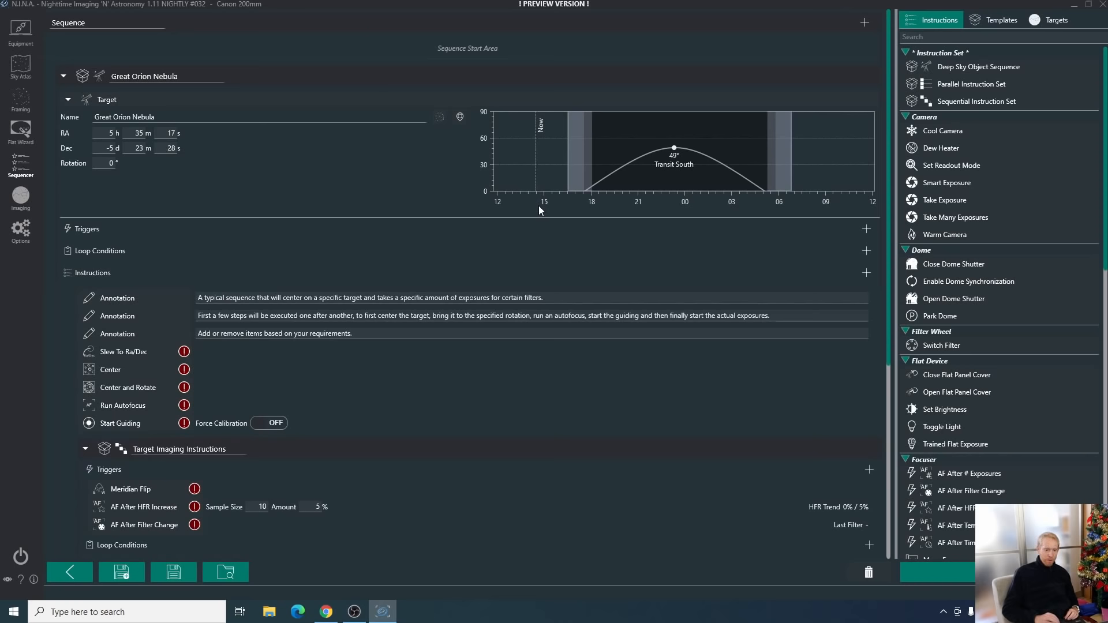
scroll(525, 213, down, 10)
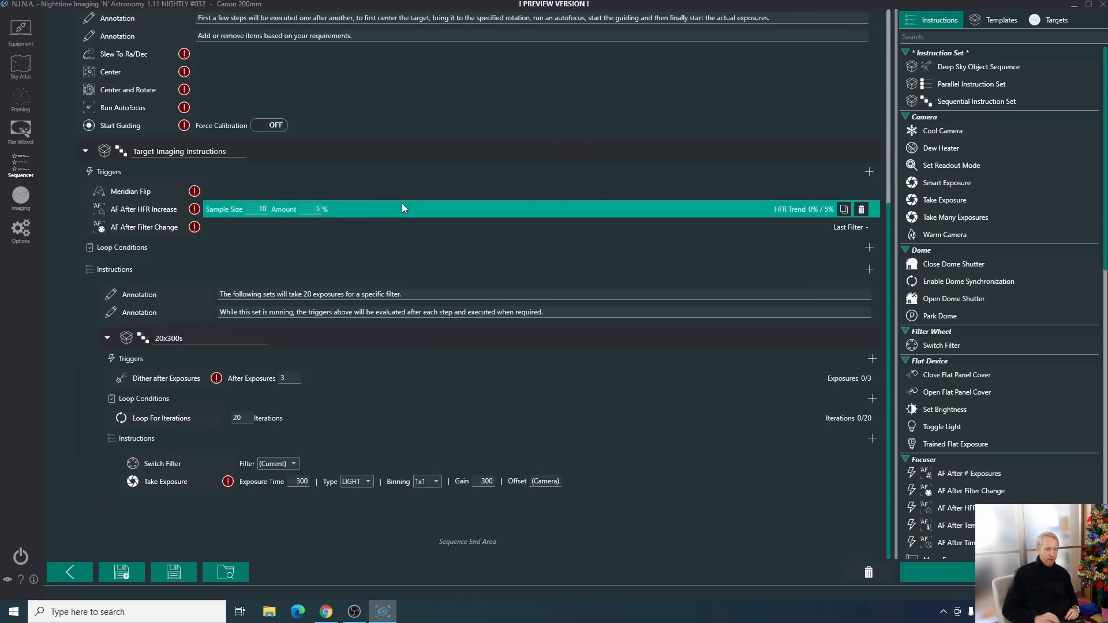
scroll(403, 208, up, 10)
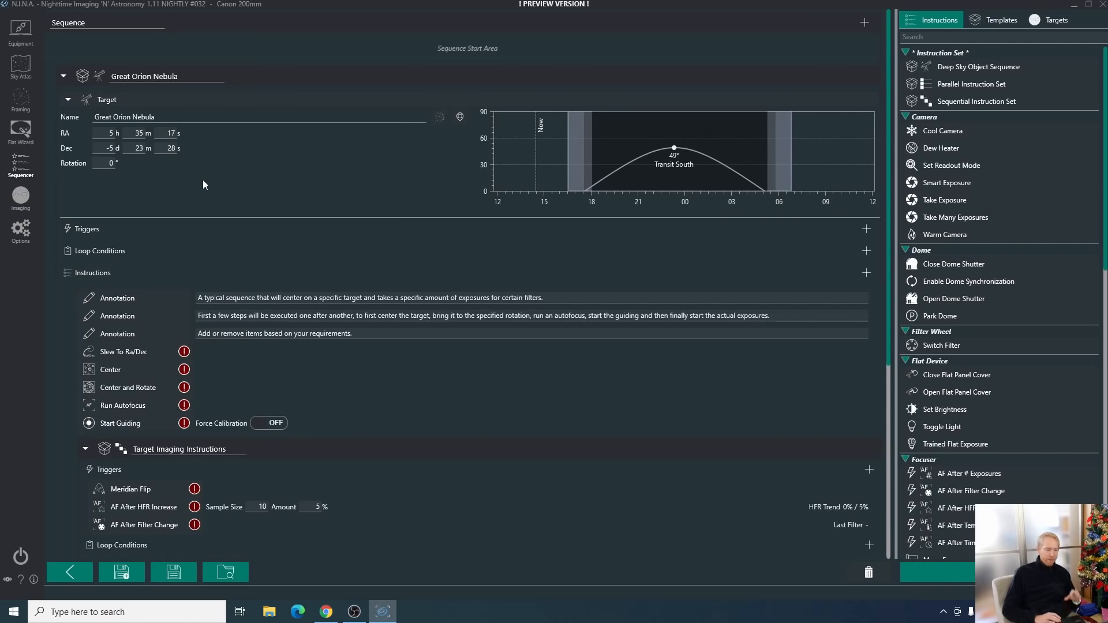
scroll(318, 310, down, 5)
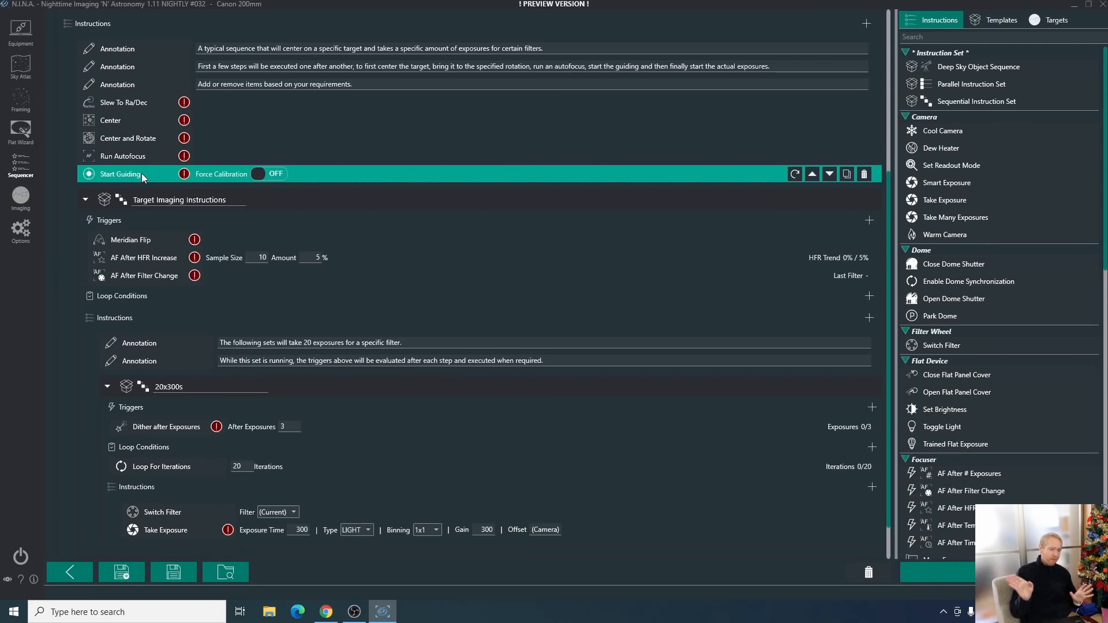
scroll(142, 175, down, 2)
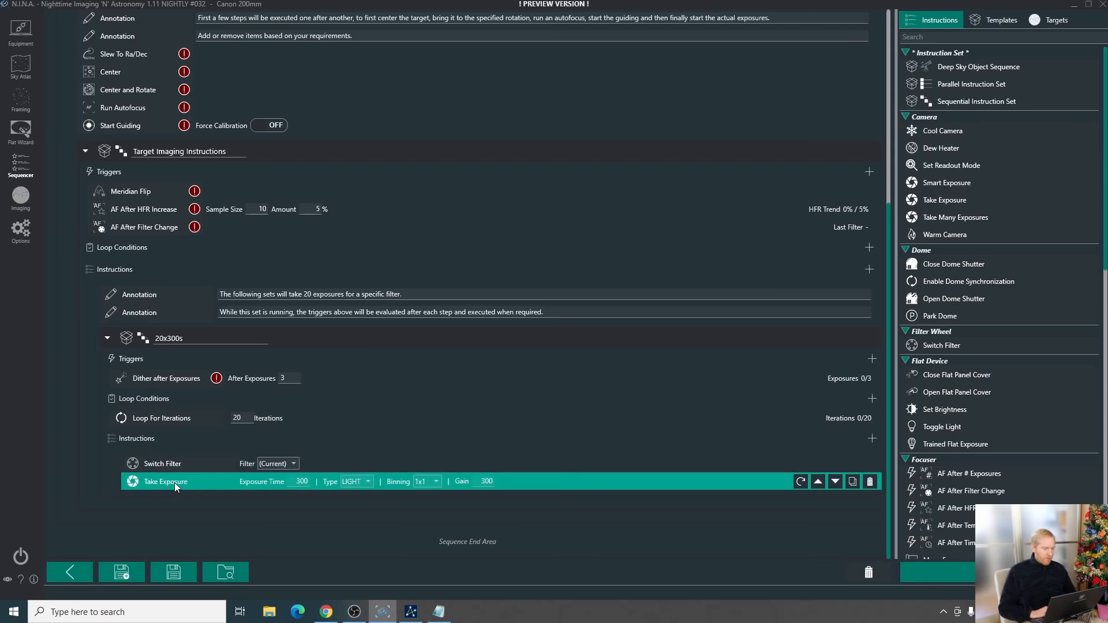
Check the filter and exposure type options in the 20x300s set, and reset the Take Exposure gain to the camera default
click(275, 465)
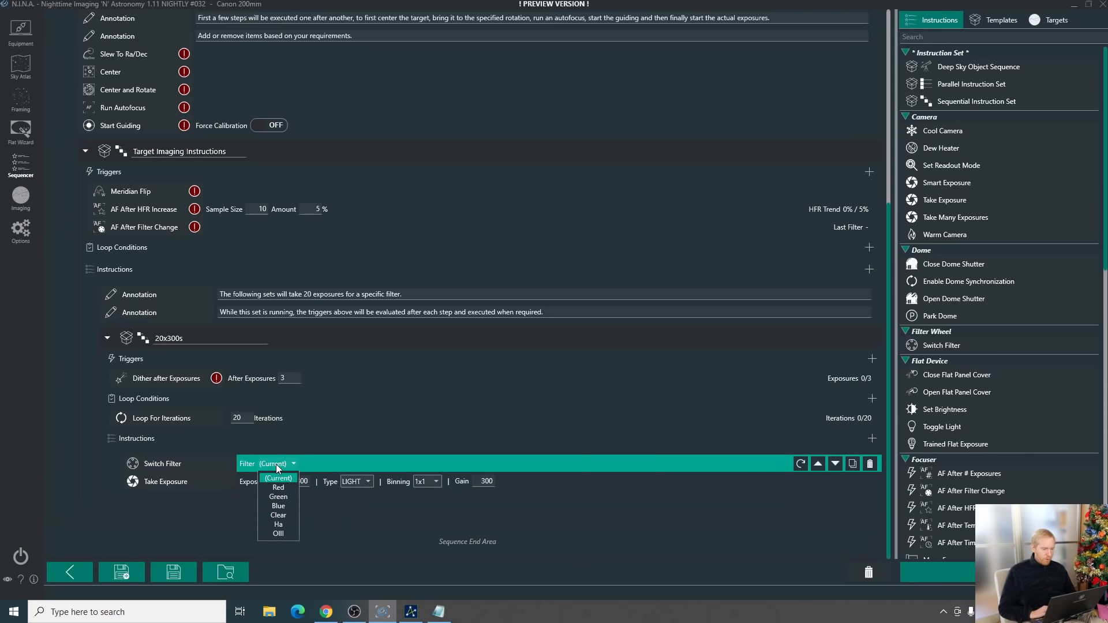
click(278, 478)
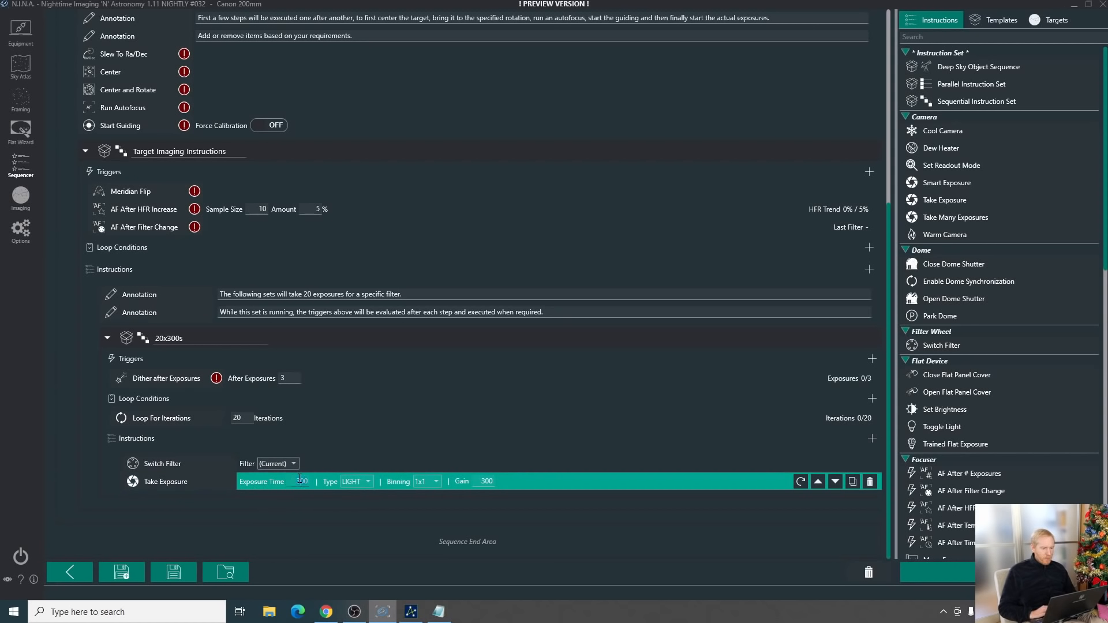
click(364, 482)
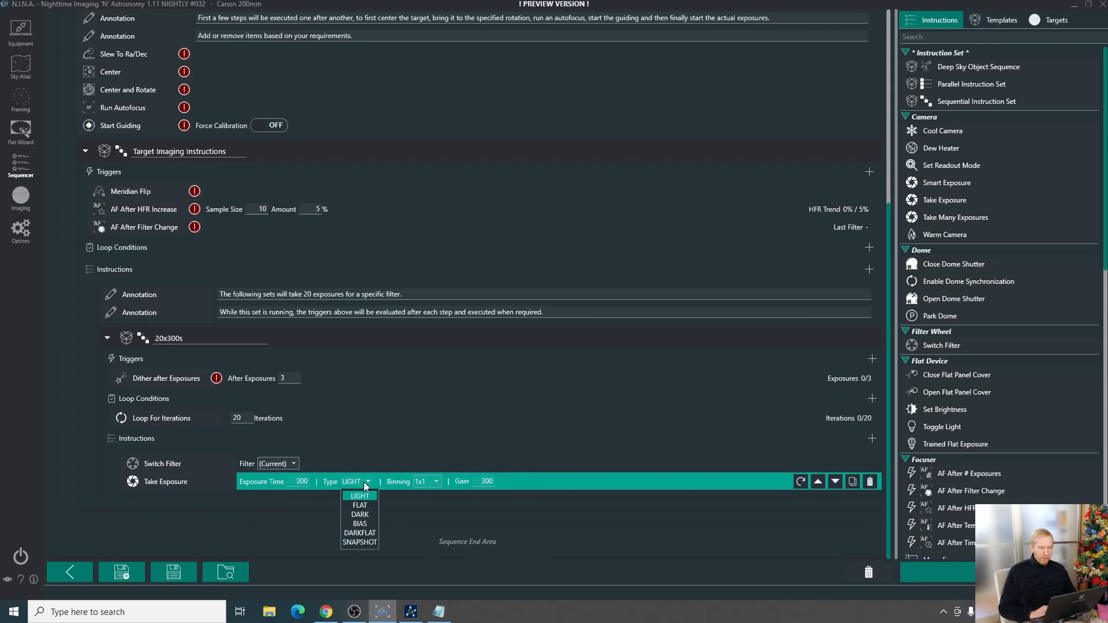
click(364, 482)
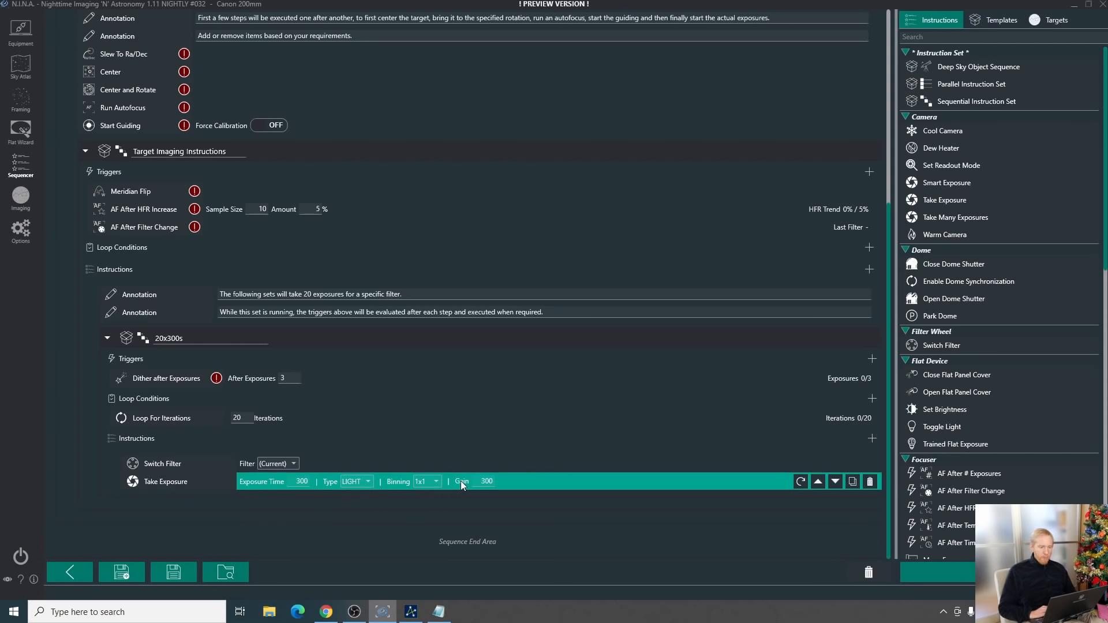
double_click(486, 480)
key(BackSpace)
click(545, 436)
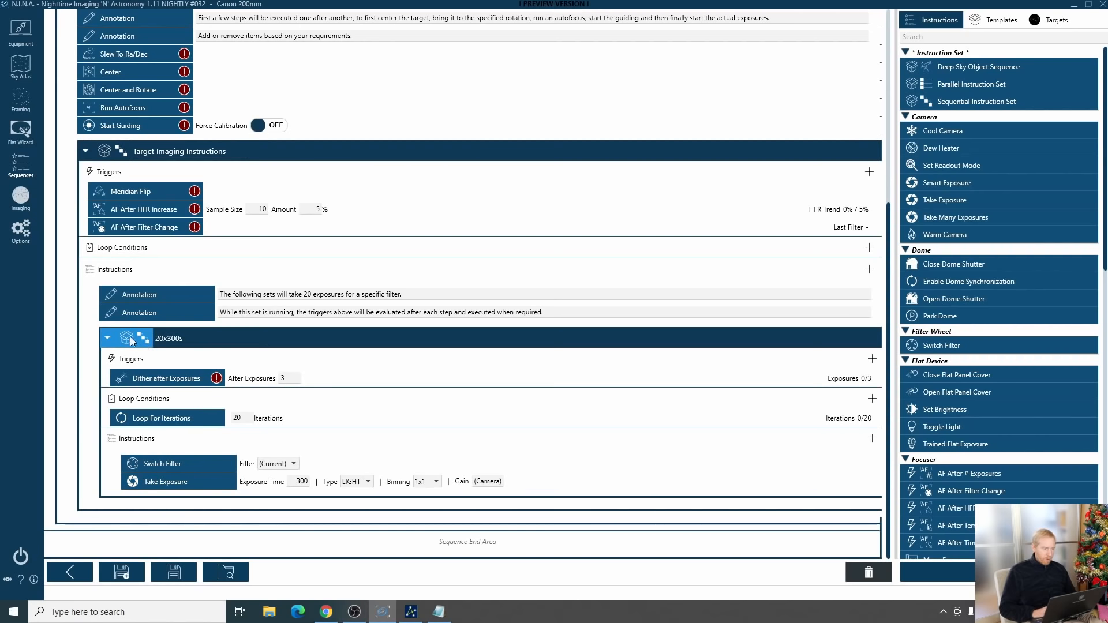
Review the 20x300s set's name, loop iterations and instructions, collapsing and re-expanding the set
click(184, 342)
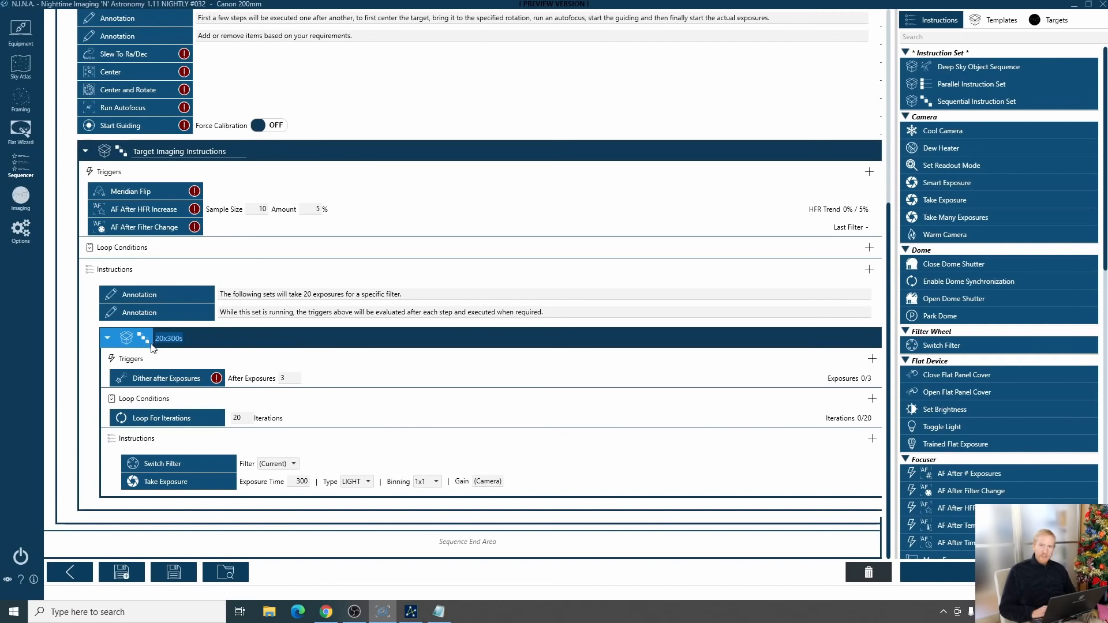
mouse_move(206, 468)
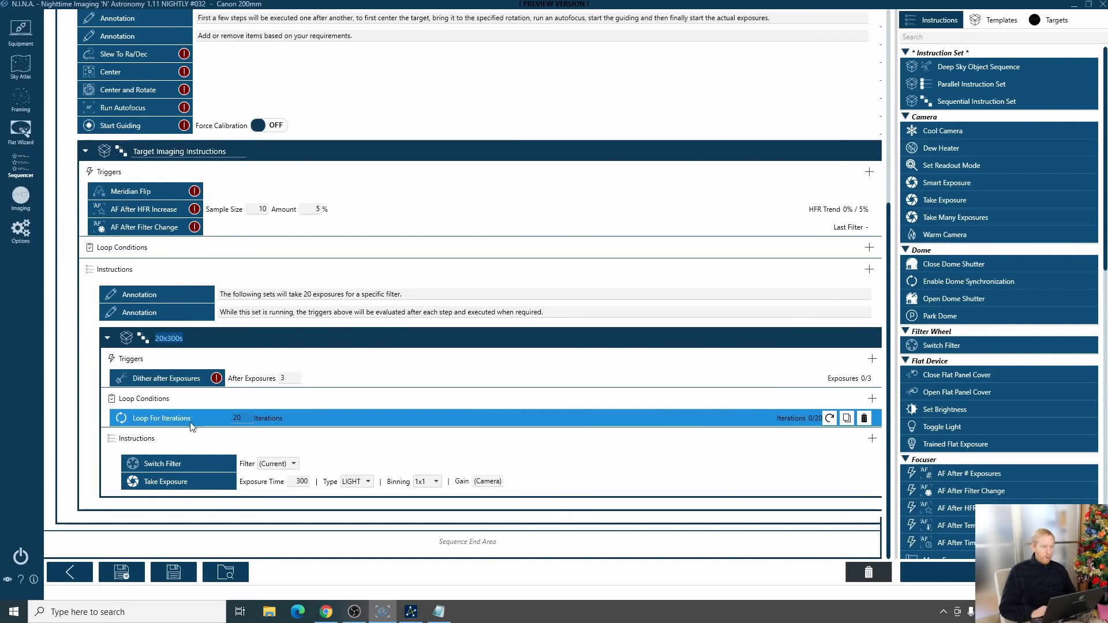
click(245, 420)
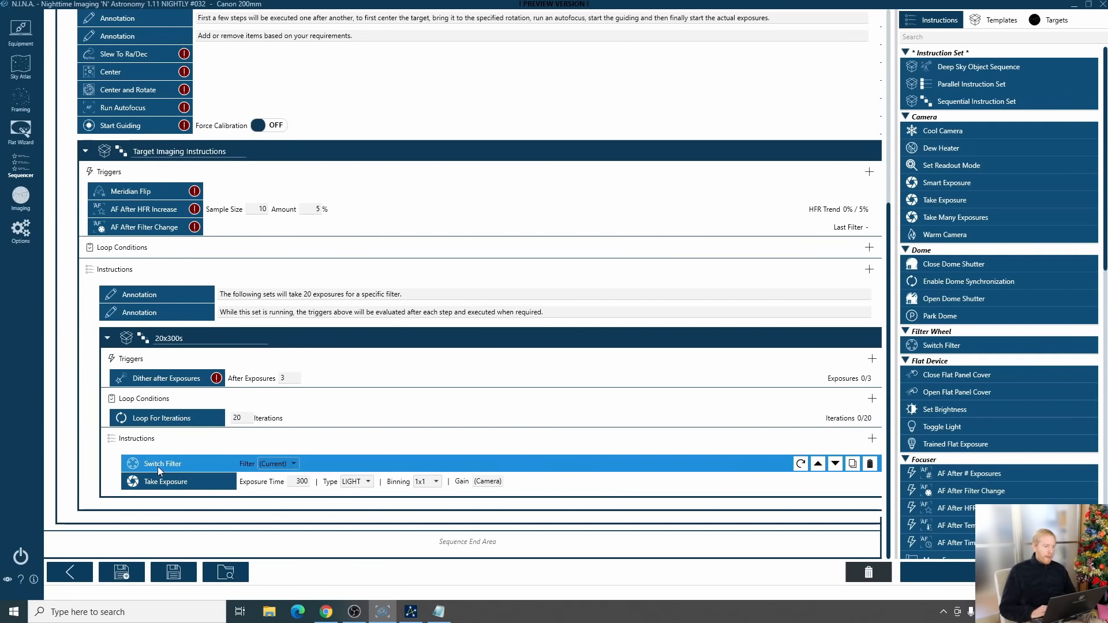
click(107, 338)
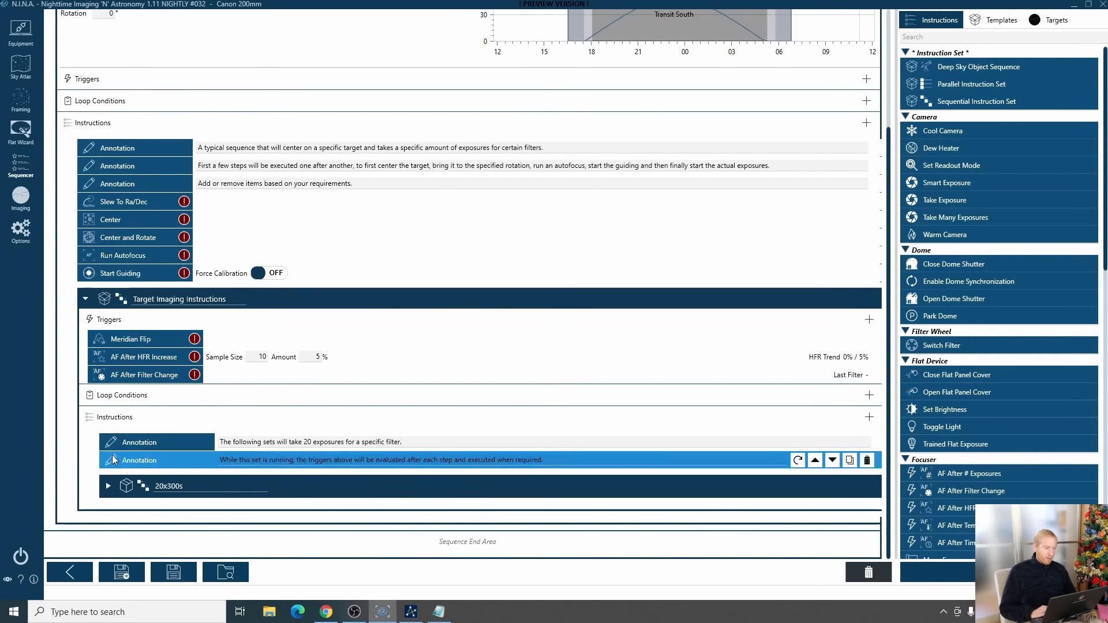
click(108, 487)
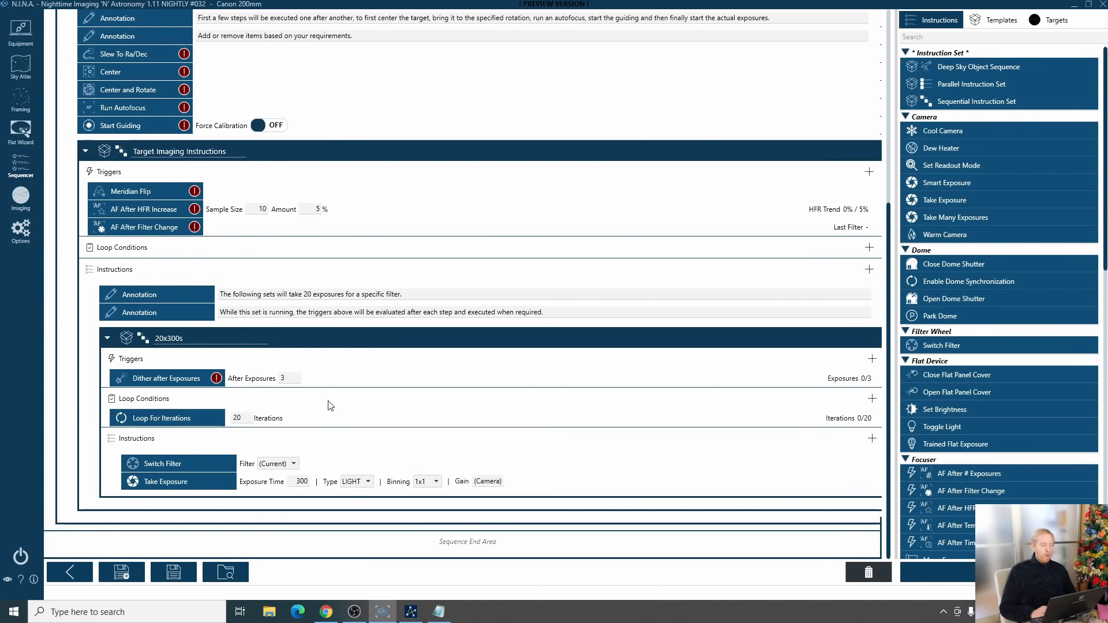
Set the 20x300s set's Switch Filter to Red and its Dither after Exposures trigger to 1 exposure
click(287, 461)
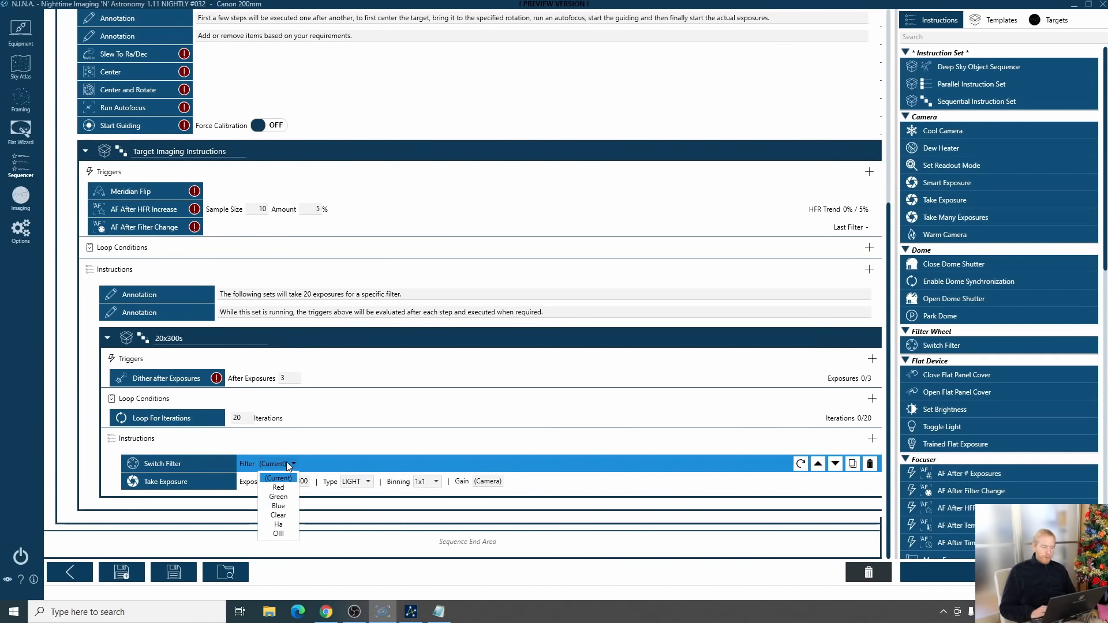
click(277, 494)
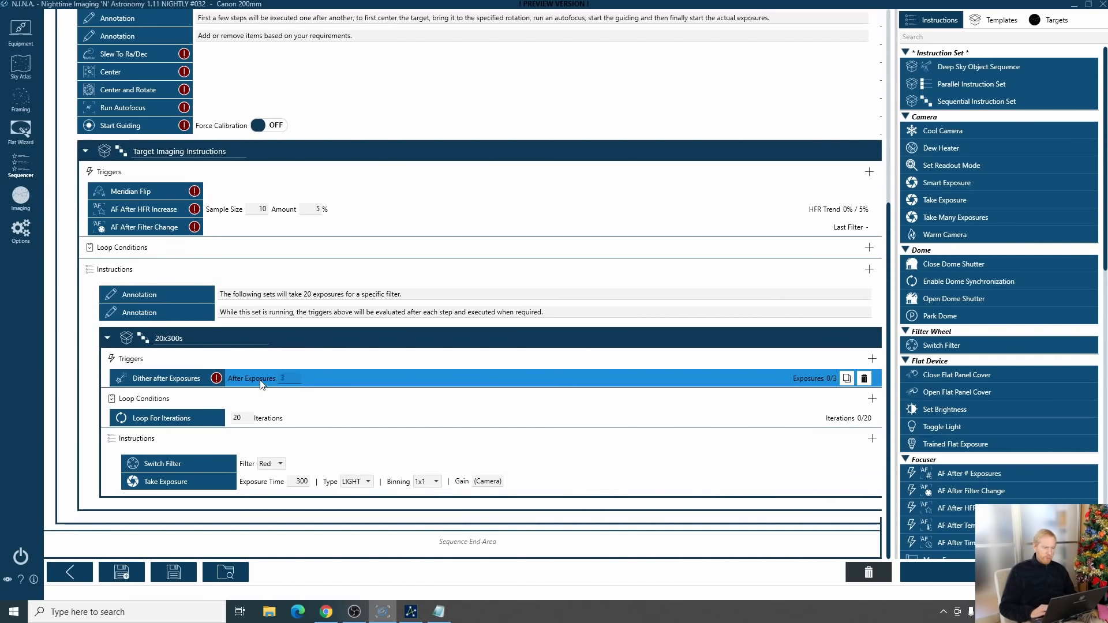
click(300, 482)
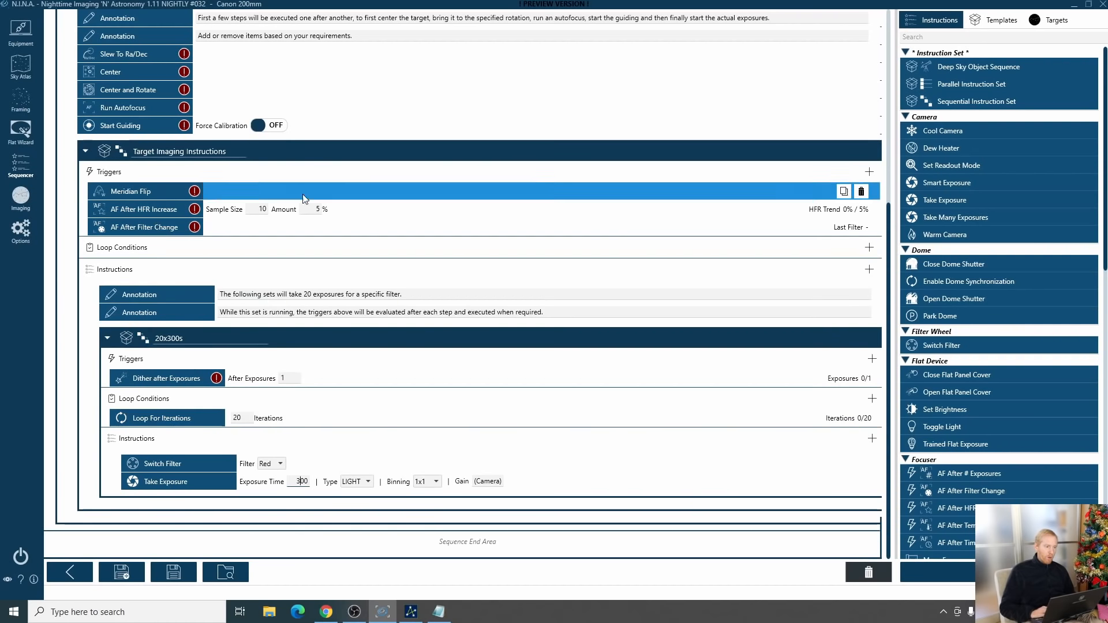
Add a Loop For Iterations condition to the Target Imaging Instructions set, and delete it again
drag(233, 150, 131, 151)
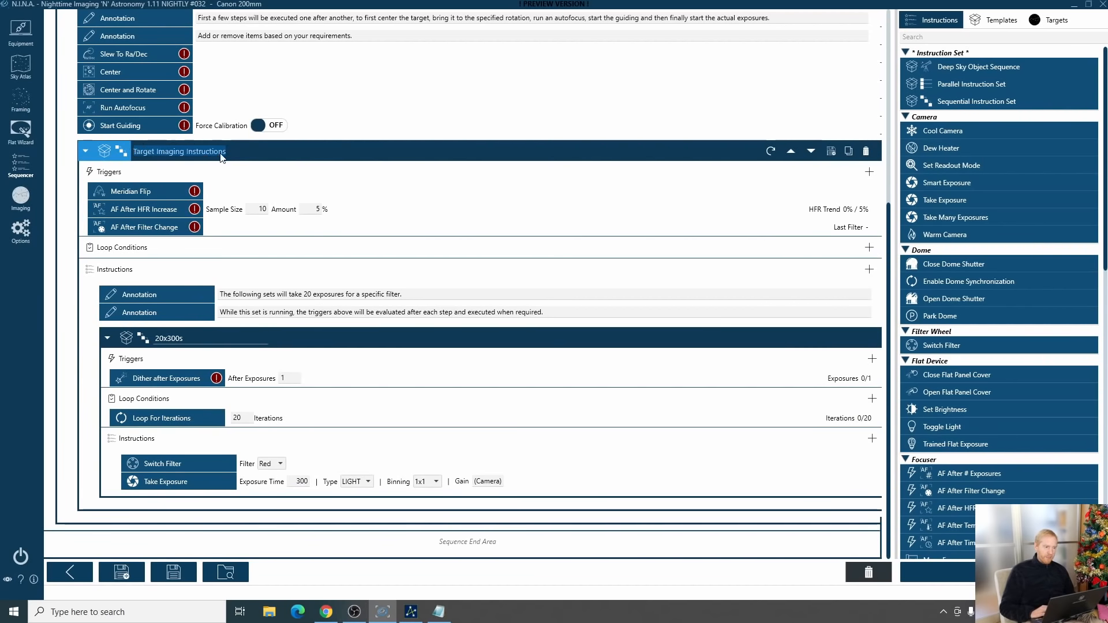
click(86, 151)
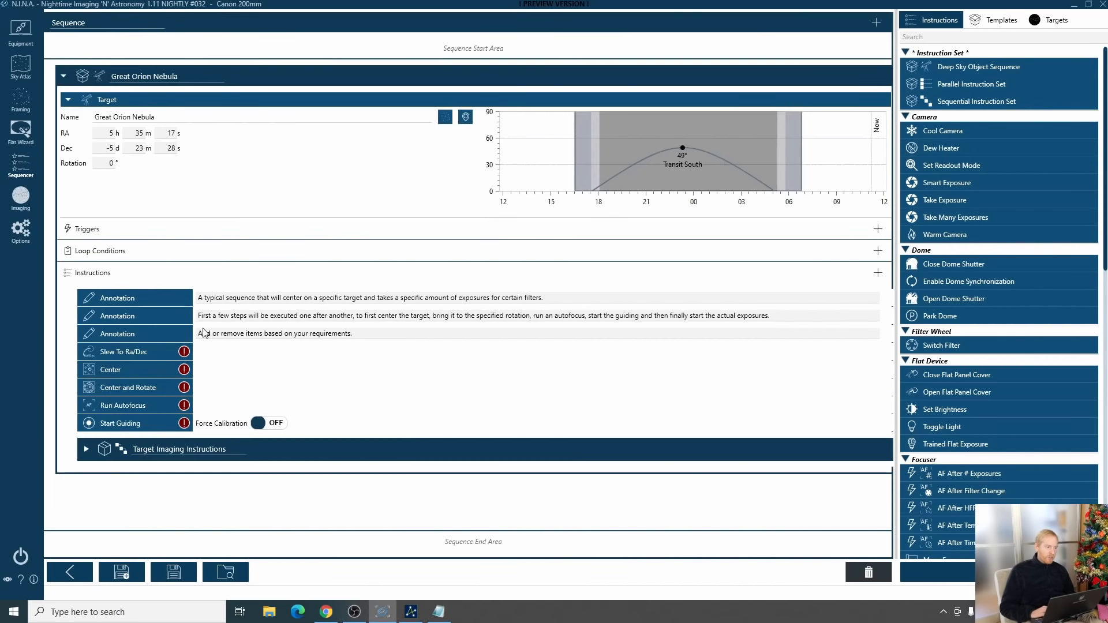
click(84, 449)
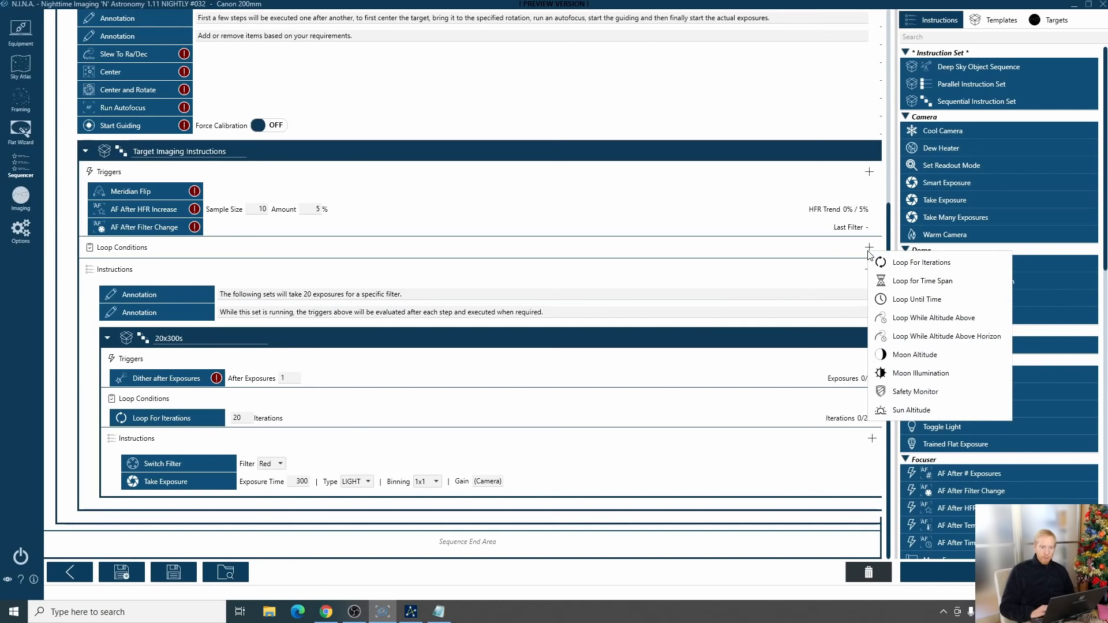
scroll(1038, 260, down, 10)
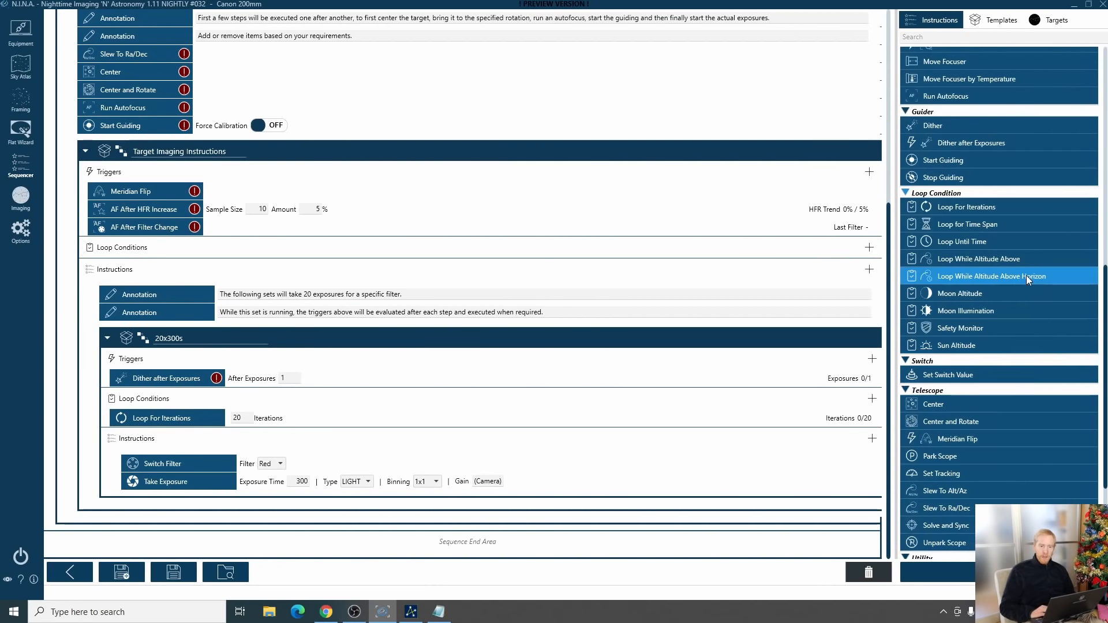
drag(971, 208, 168, 248)
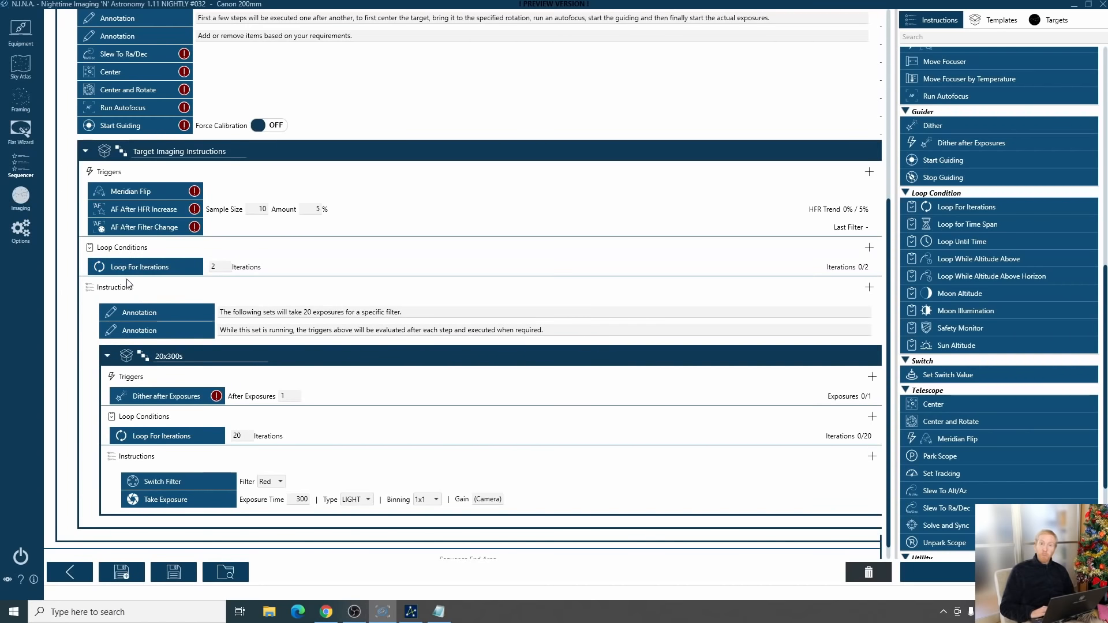
drag(124, 275, 439, 268)
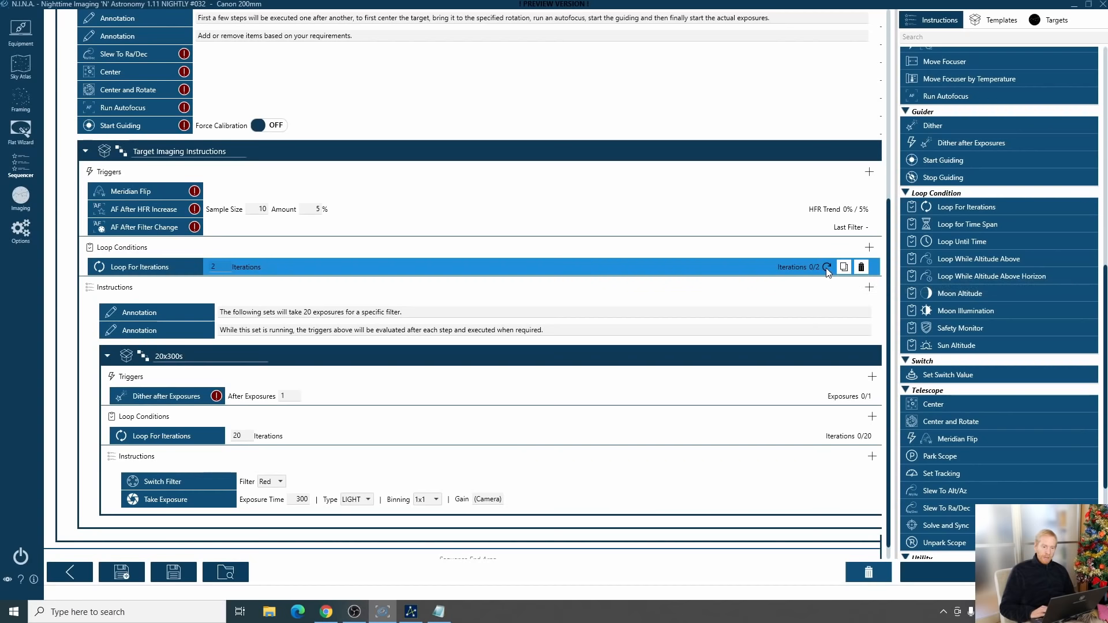
click(861, 266)
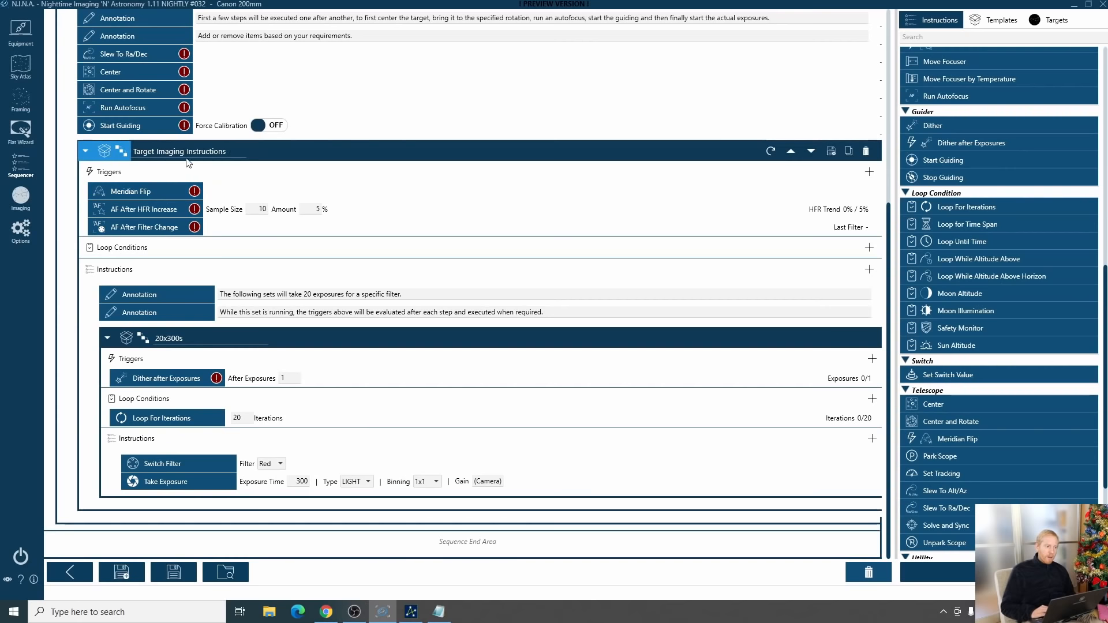
Review how the Target Imaging Instructions set is nested within the Great Orion Nebula target
click(87, 153)
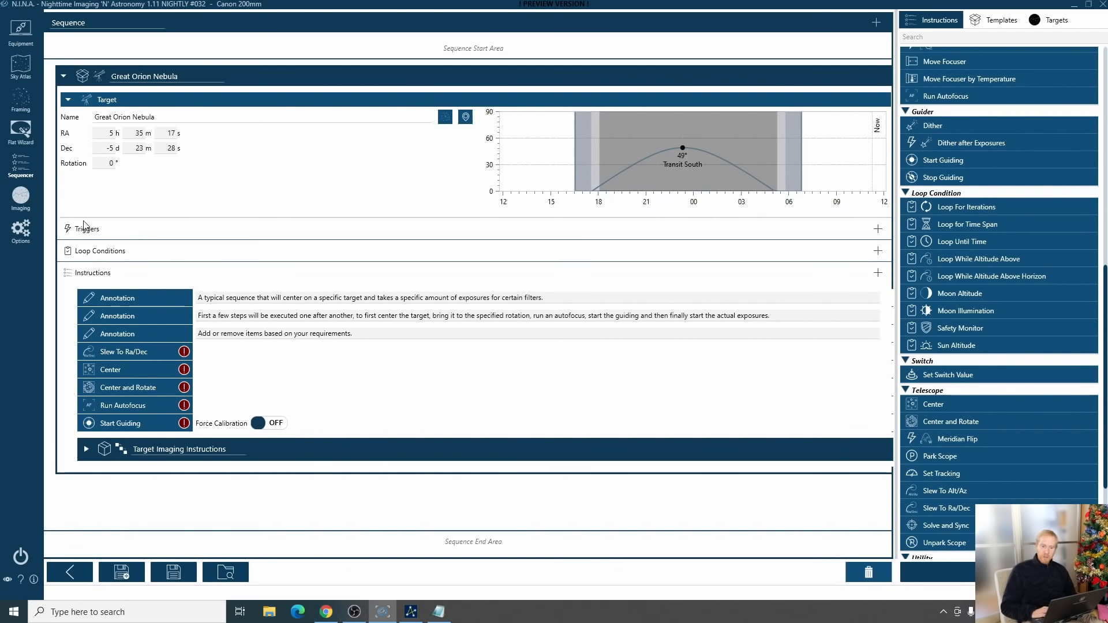
click(85, 450)
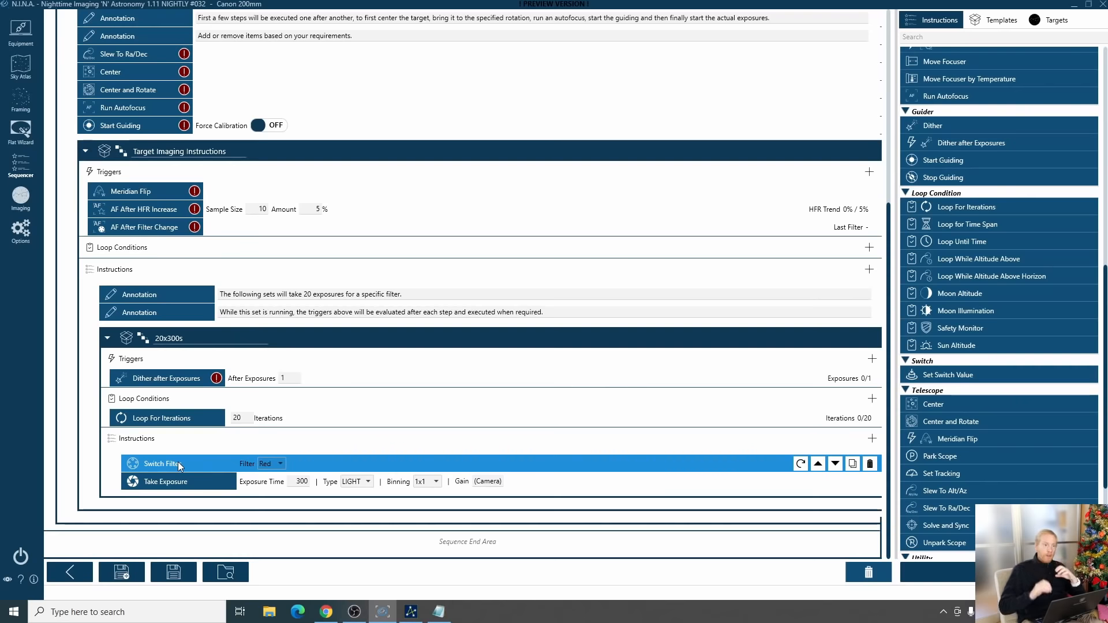
scroll(144, 364, up, 10)
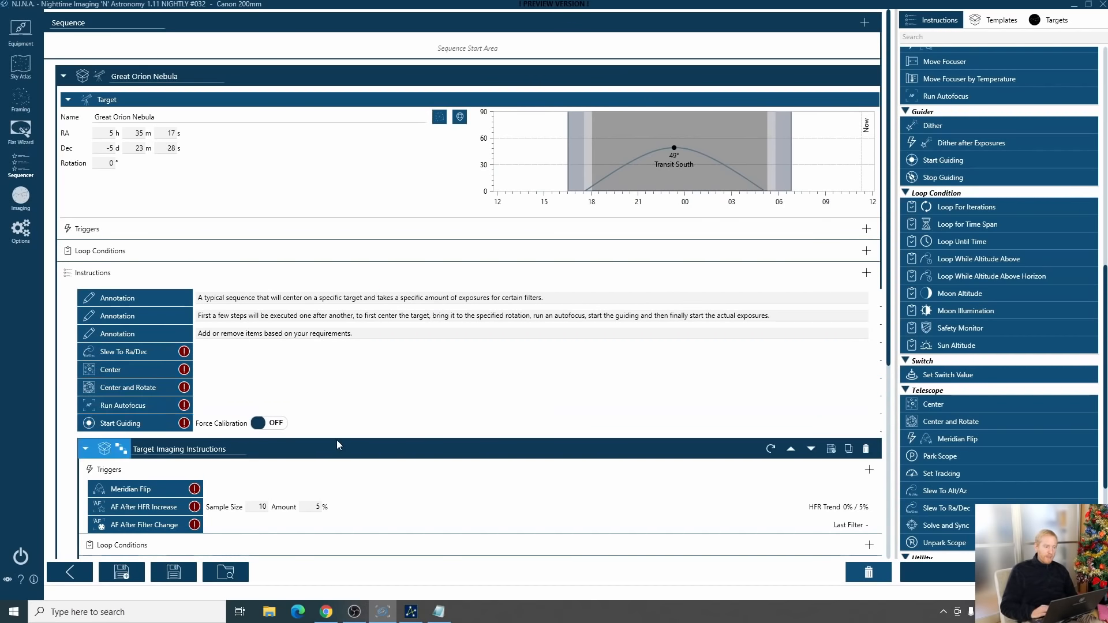
scroll(337, 440, down, 5)
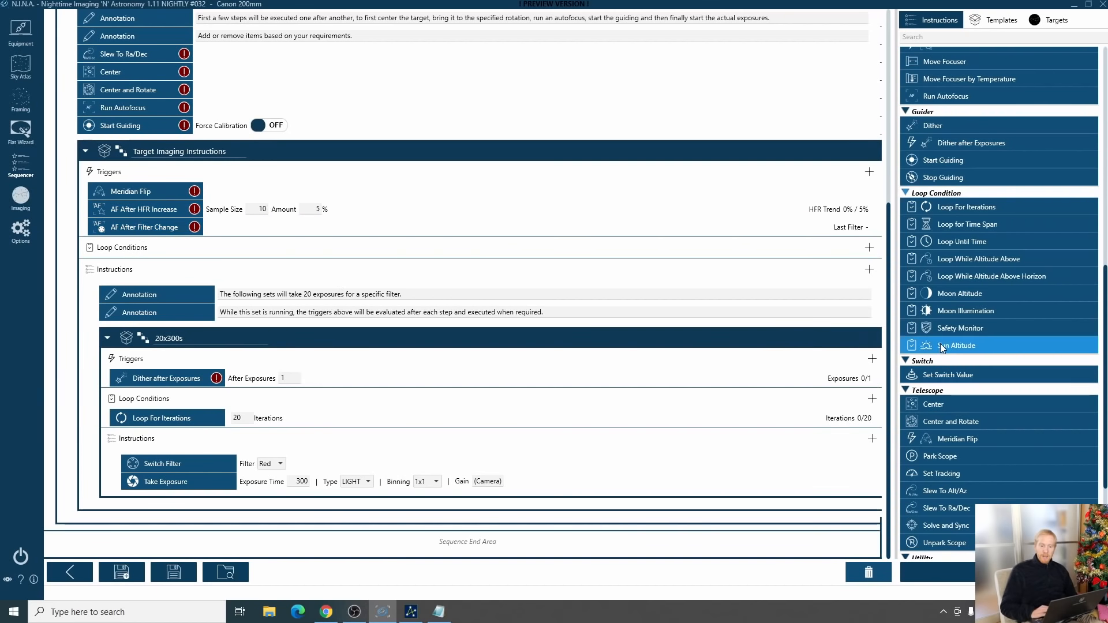
Add an AF After Temperature Change trigger to the Target Imaging Instructions set
scroll(942, 347, down, 3)
scroll(942, 347, up, 10)
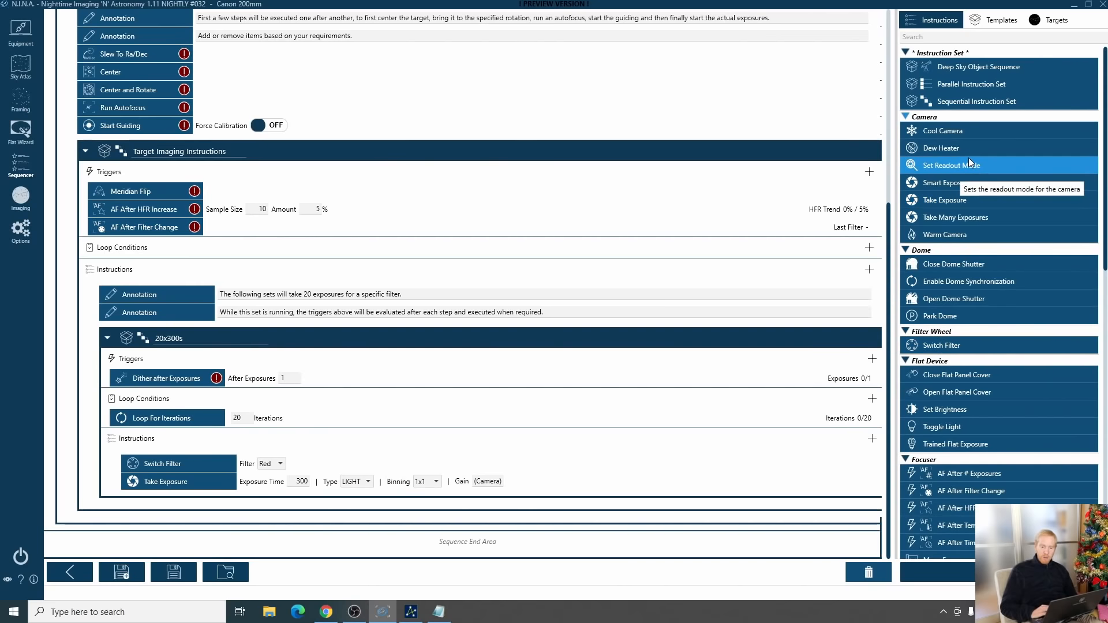
scroll(1025, 427, down, 3)
drag(994, 387, 182, 229)
drag(149, 219, 133, 178)
Move the AF After Temperature Change trigger from Target Imaging Instructions to the Great Orion Nebula target's own triggers
scroll(382, 229, up, 10)
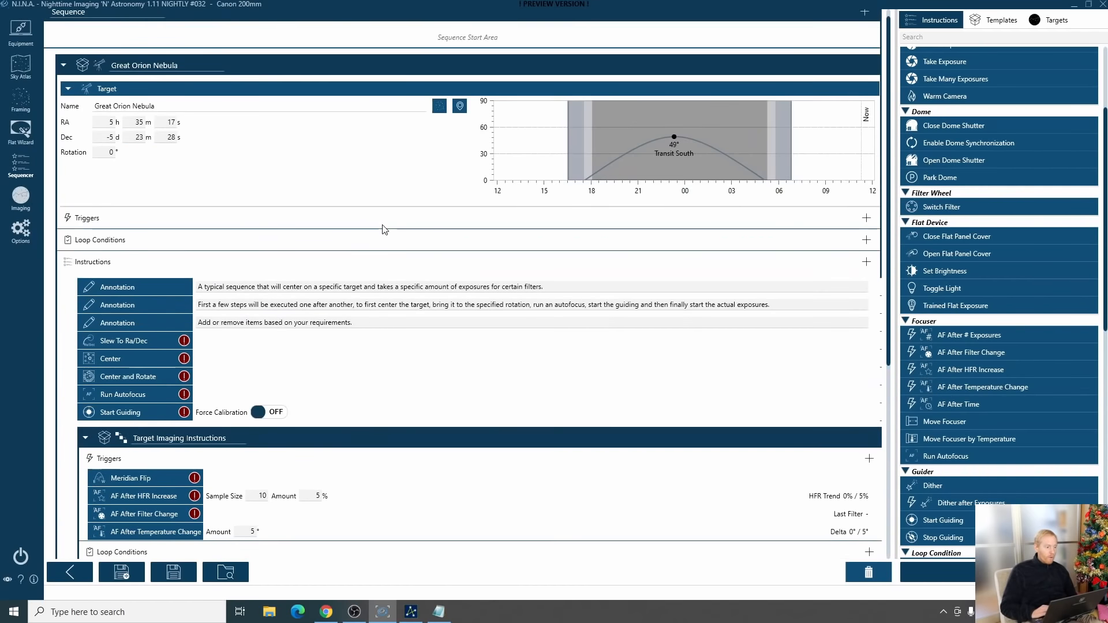
scroll(382, 230, down, 5)
drag(138, 394, 121, 92)
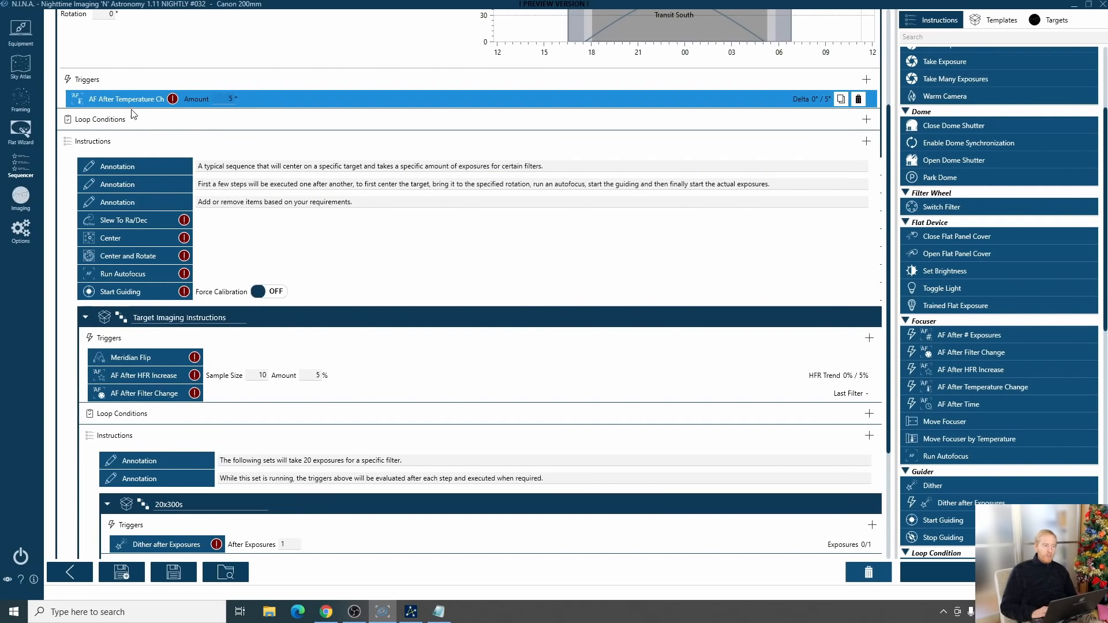
scroll(212, 129, up, 3)
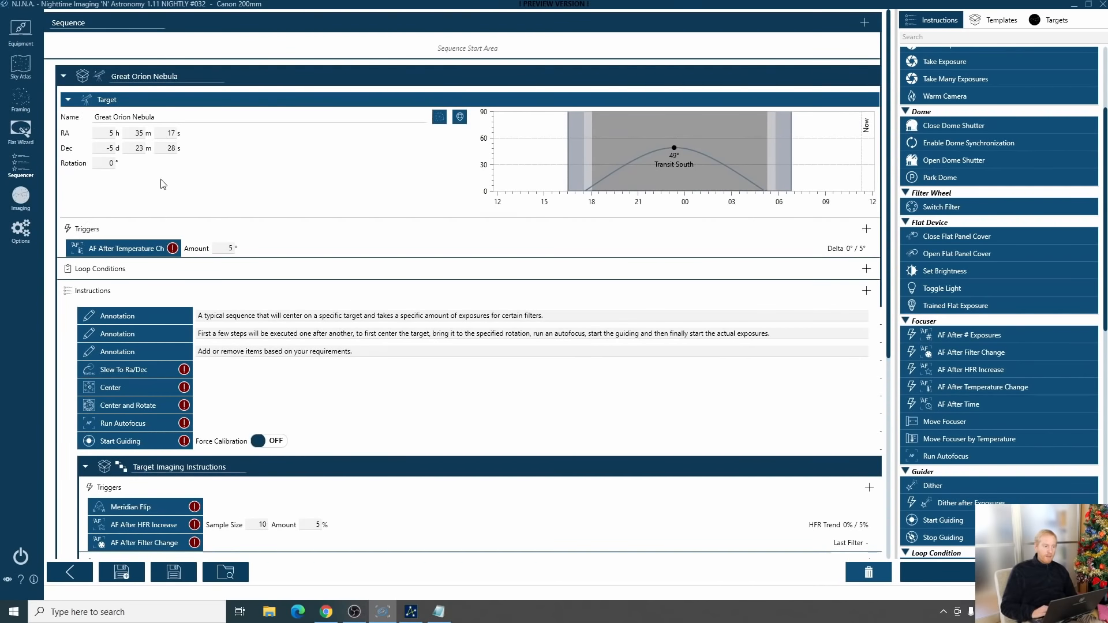
Delete the AF After Temperature Change trigger from the Great Orion Nebula target's own triggers
scroll(183, 199, down, 5)
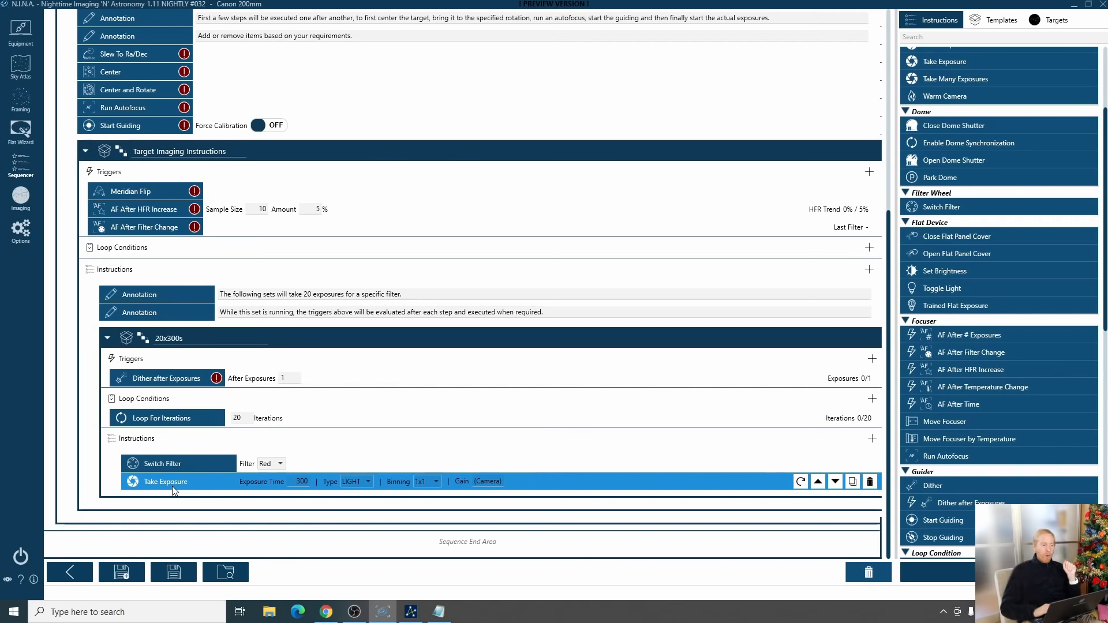
scroll(519, 353, up, 5)
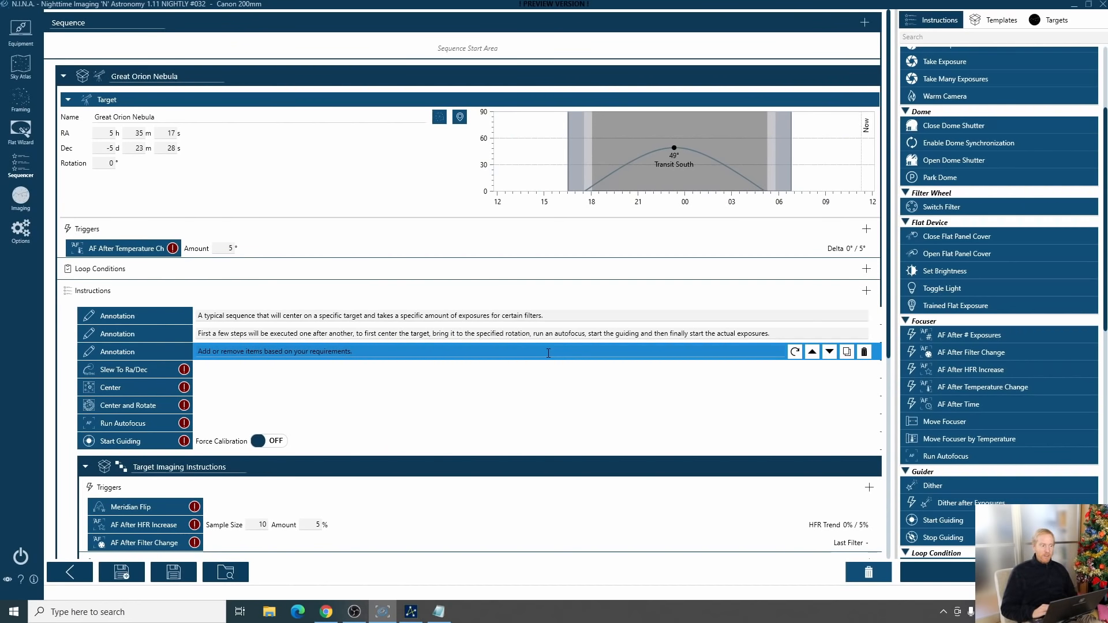
scroll(548, 353, down, 5)
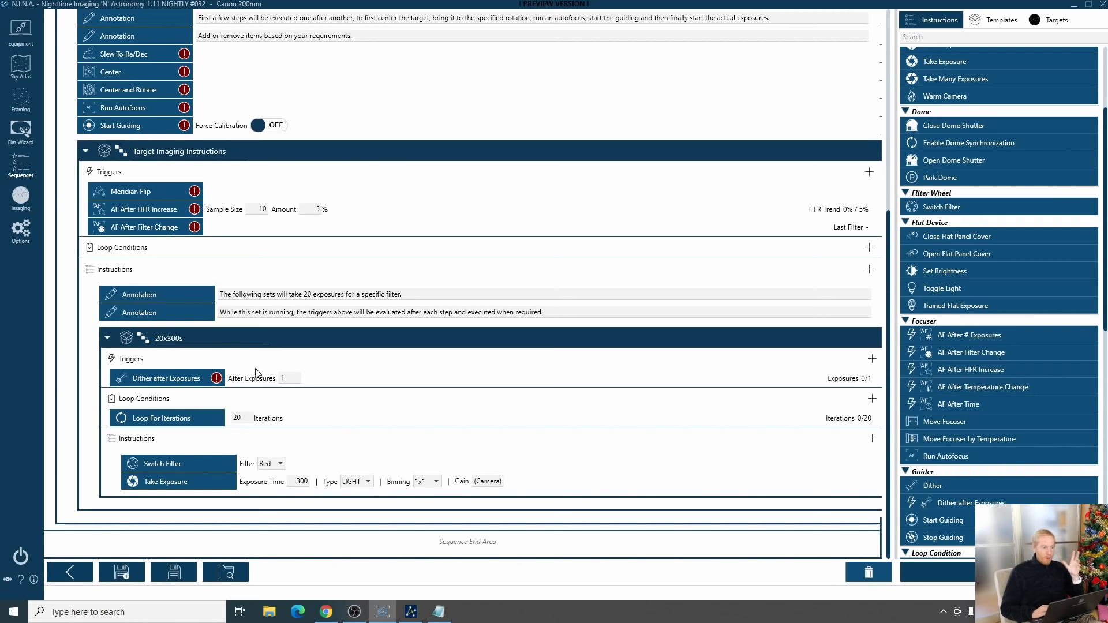
scroll(314, 310, up, 5)
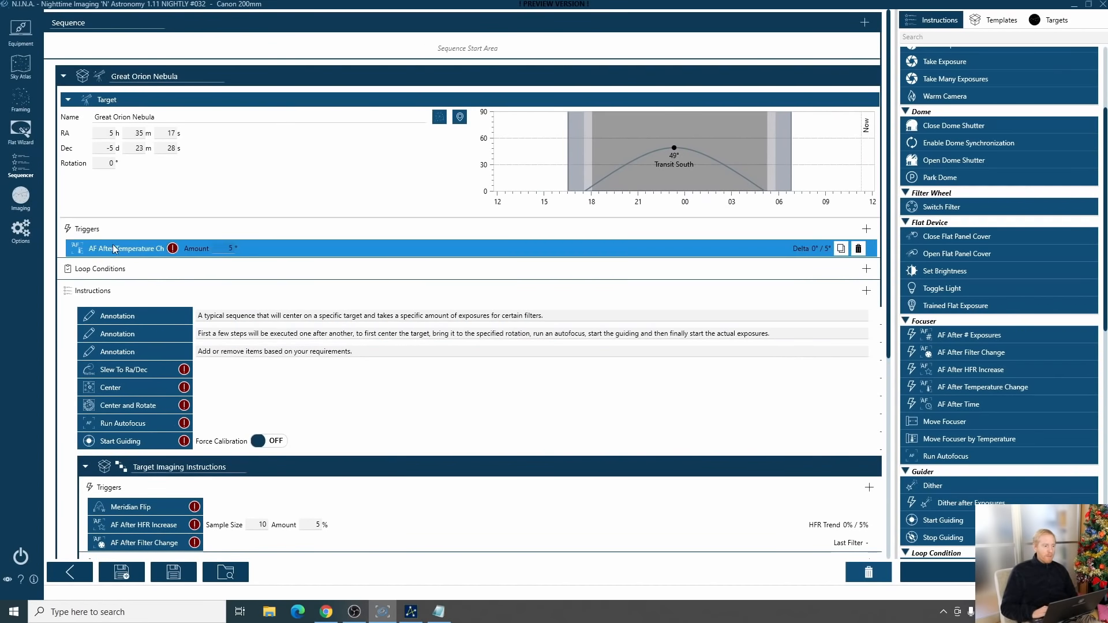
drag(94, 249, 863, 569)
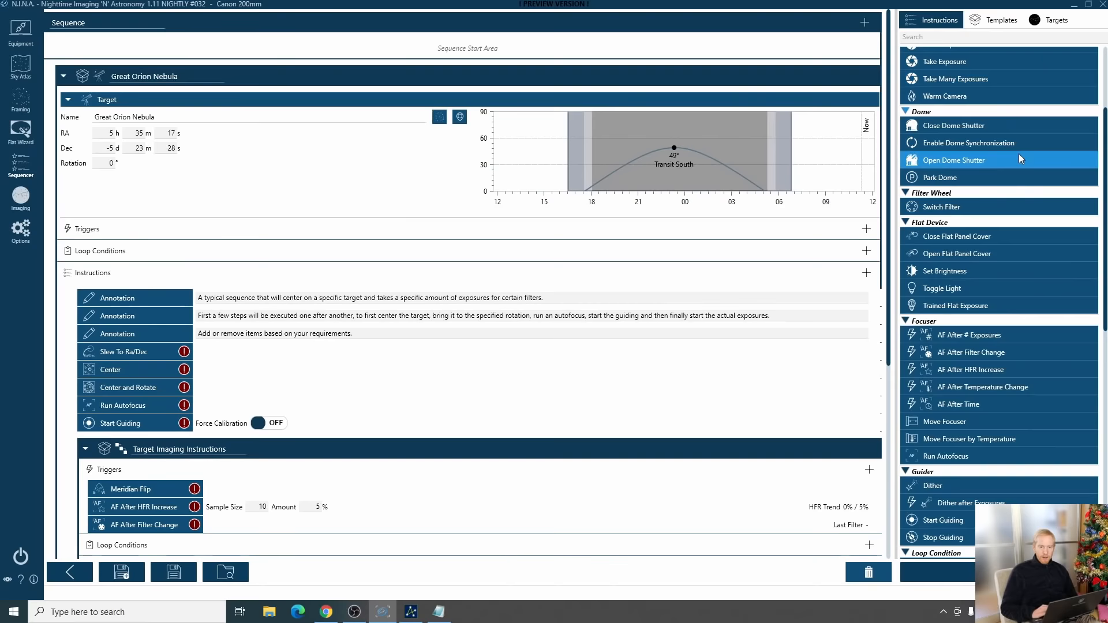
Add a Loop For Iterations condition with 3 iterations to the Great Orion Nebula target's loop conditions
scroll(1019, 153, up, 5)
scroll(494, 371, down, 10)
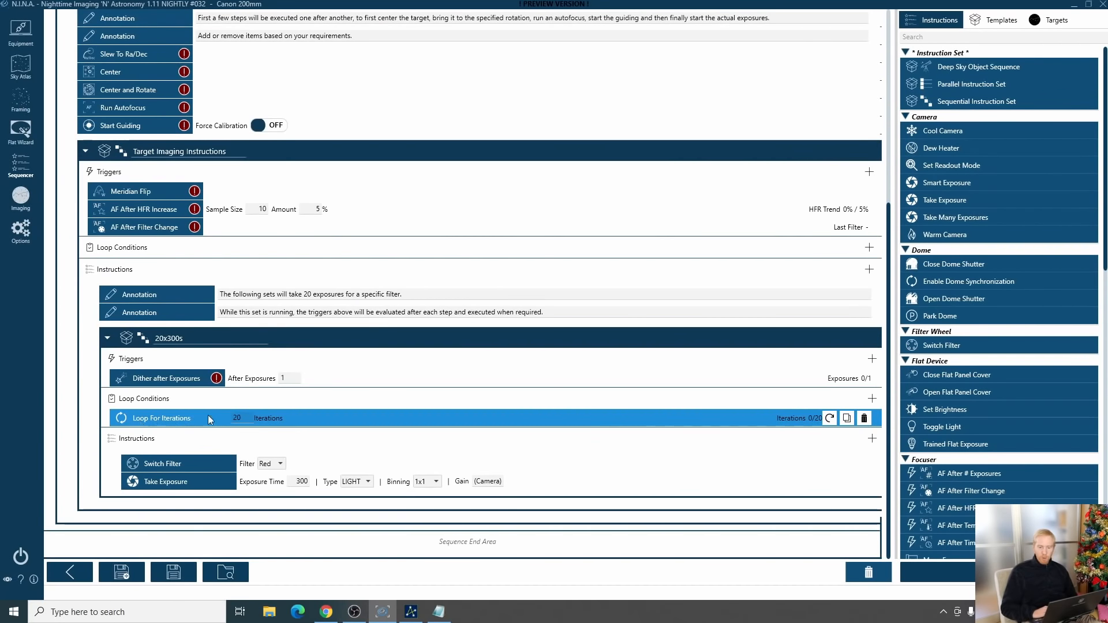
scroll(816, 371, up, 10)
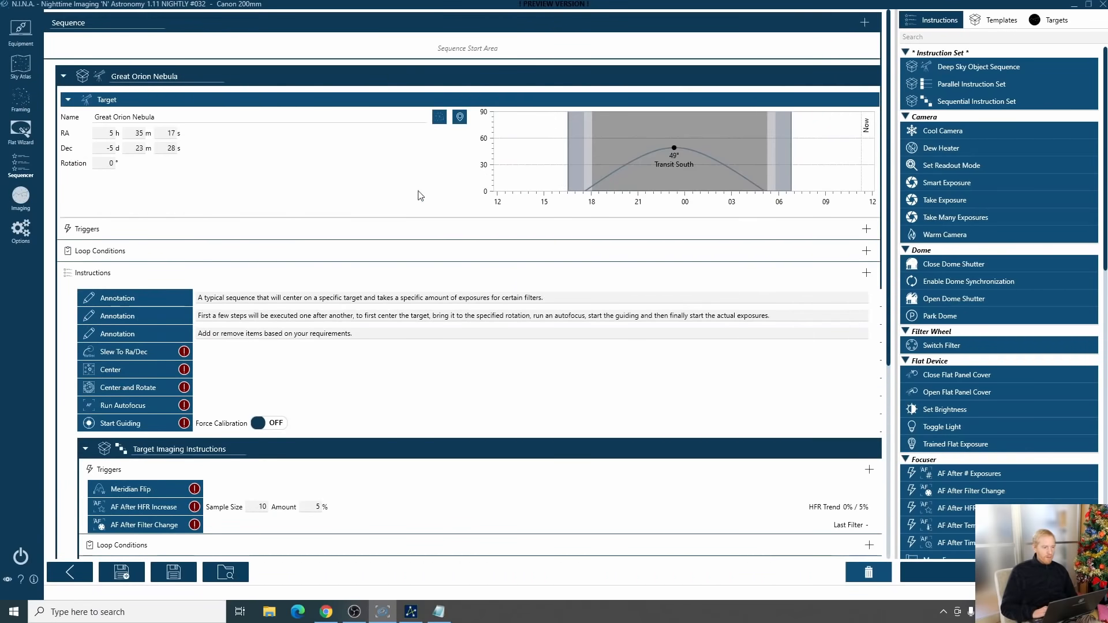
click(867, 251)
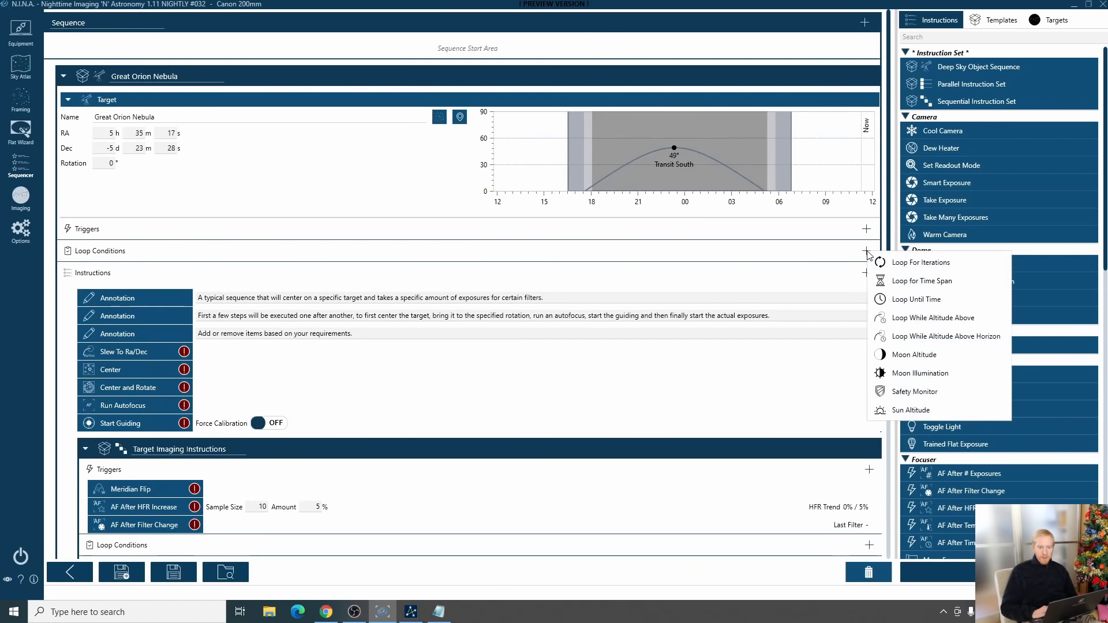
click(912, 261)
text(3)
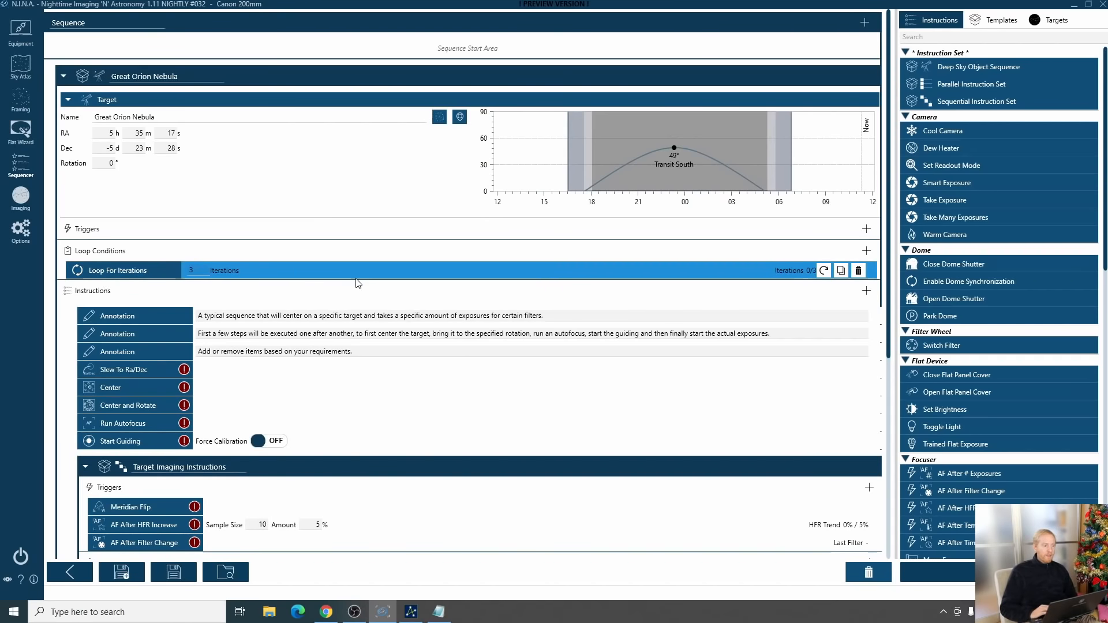
Examine which instructions the target-level loop covers, and delete that Loop For Iterations condition from the Great Orion Nebula target
scroll(353, 282, down, 10)
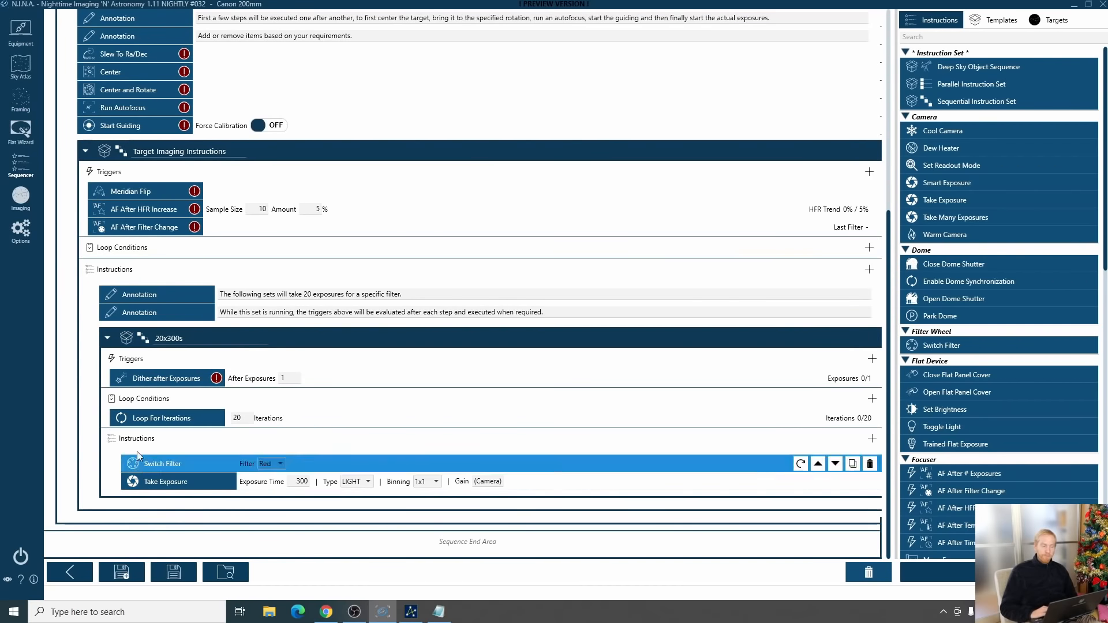
scroll(338, 321, up, 10)
scroll(337, 317, down, 10)
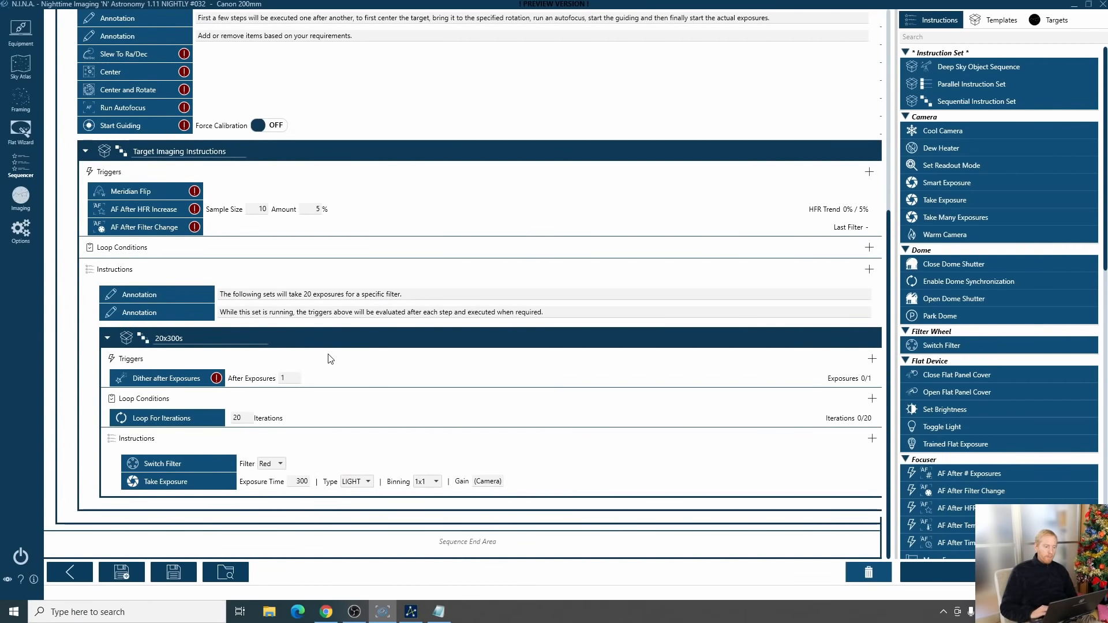
scroll(169, 438, up, 10)
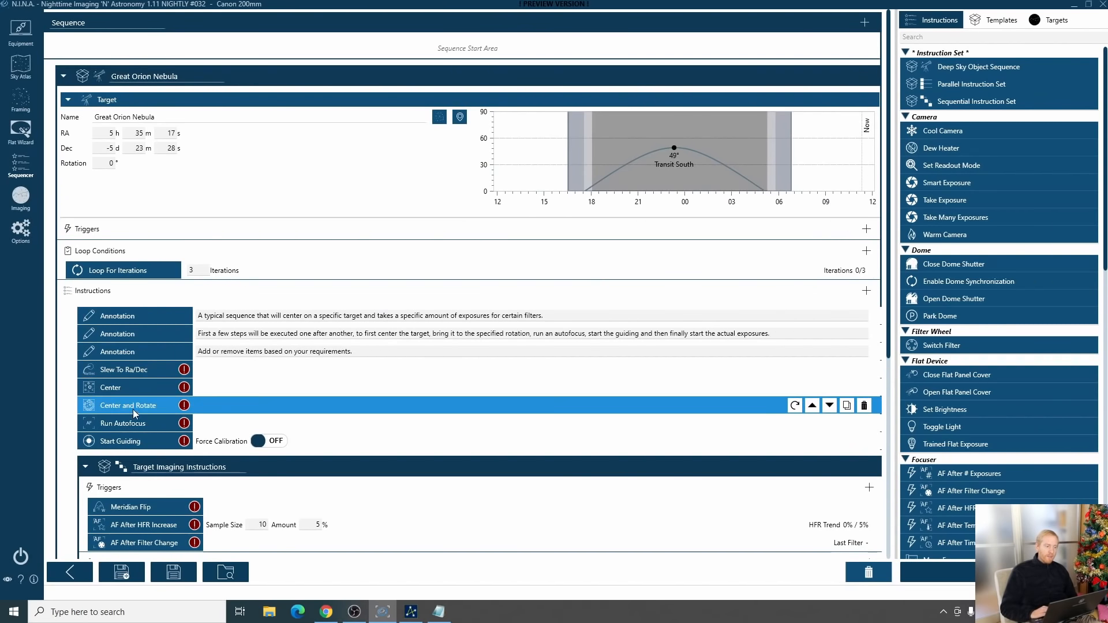
scroll(387, 345, down, 10)
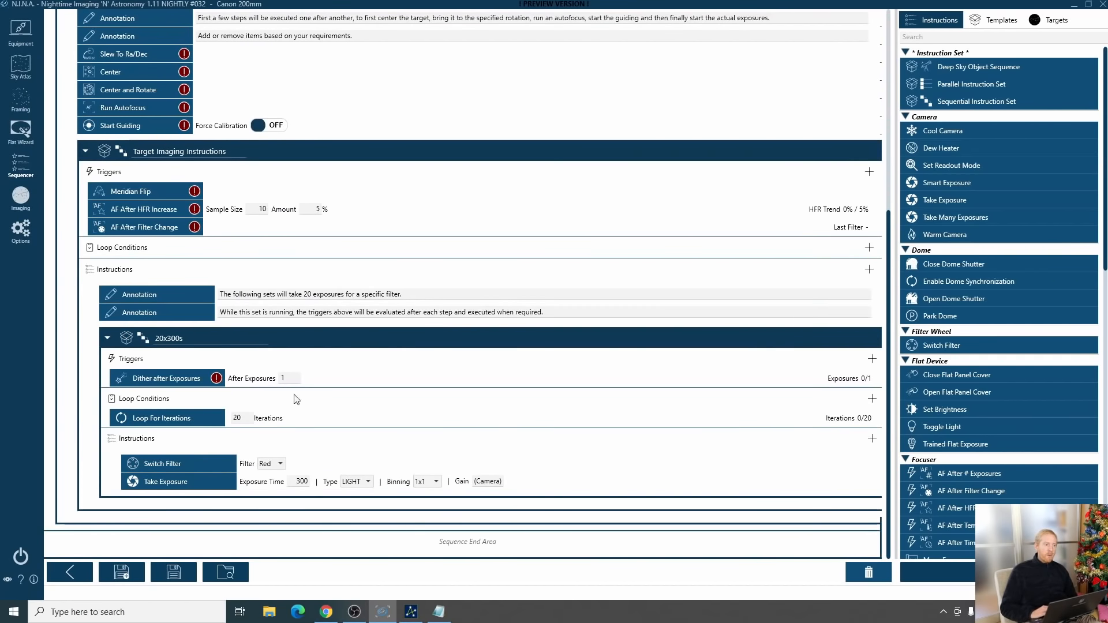
scroll(280, 438, up, 10)
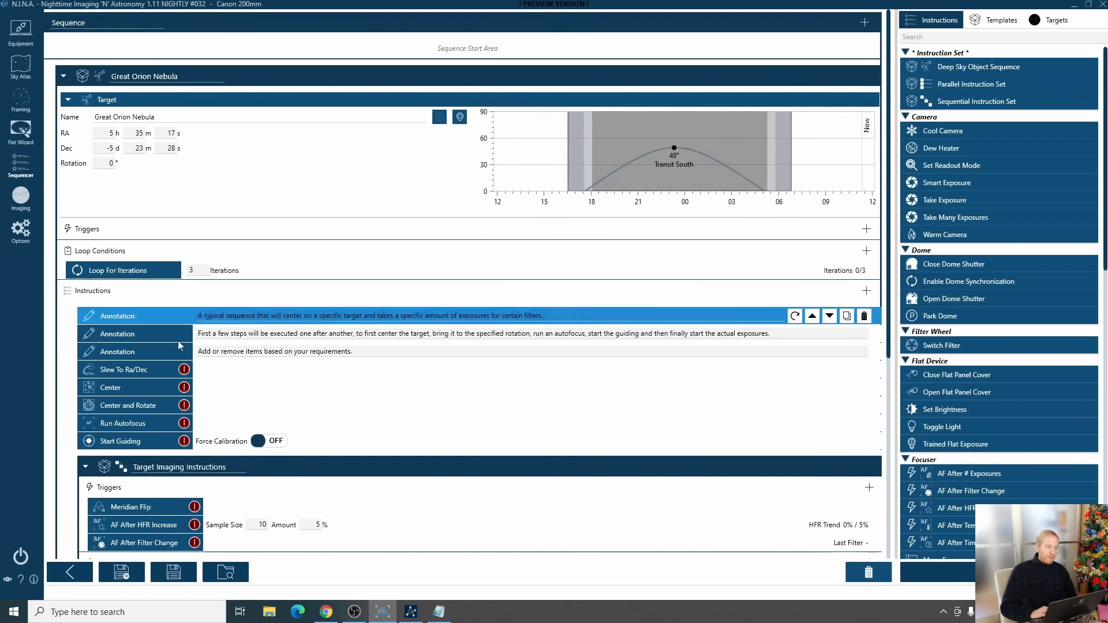
scroll(341, 312, down, 2)
scroll(341, 312, down, 9)
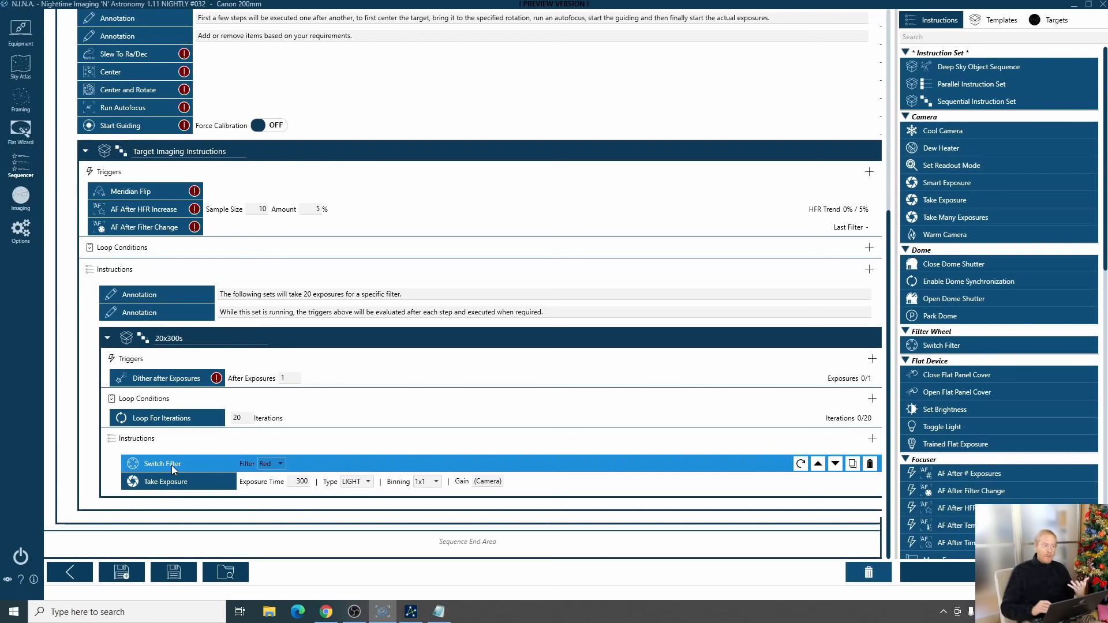
scroll(493, 358, up, 10)
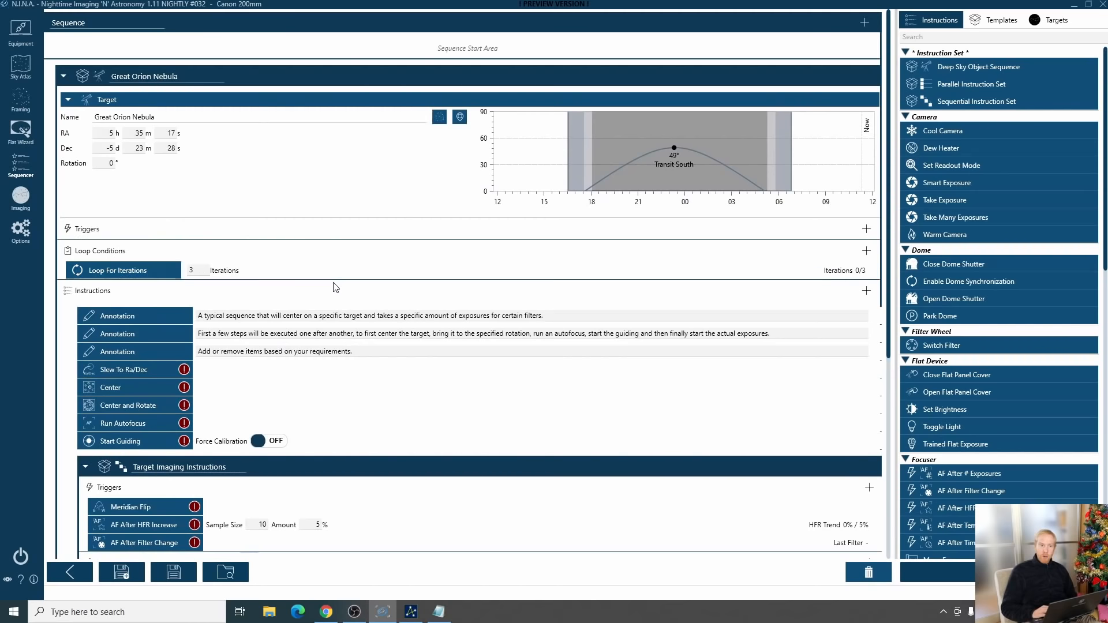
drag(124, 272, 861, 576)
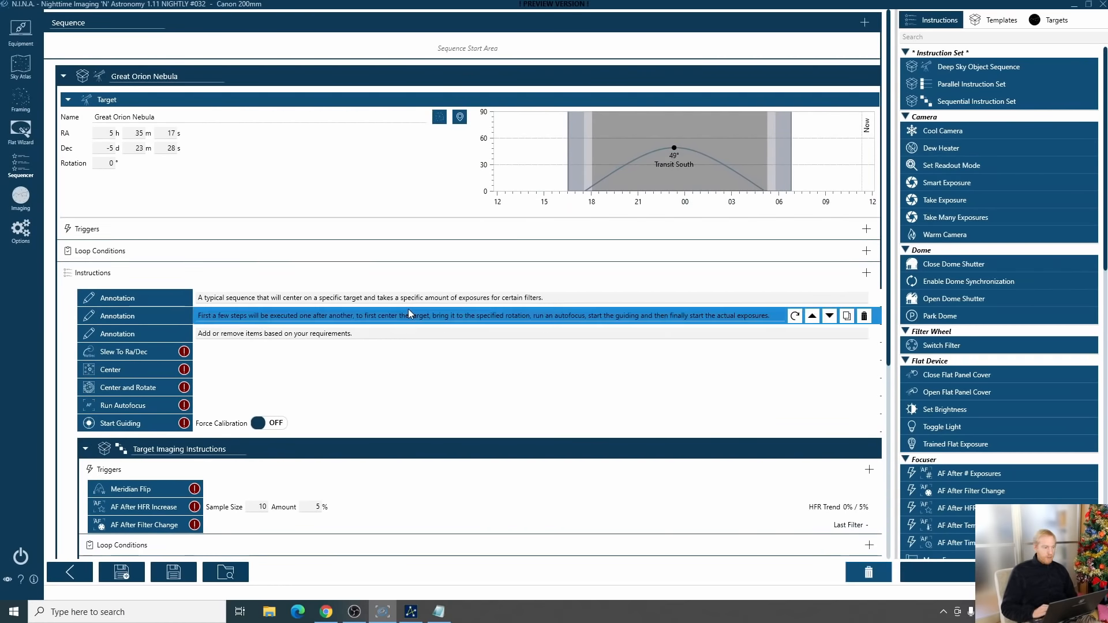
Set the Switch Filter instruction in the 20x300s set to the Ha filter
scroll(408, 310, down, 10)
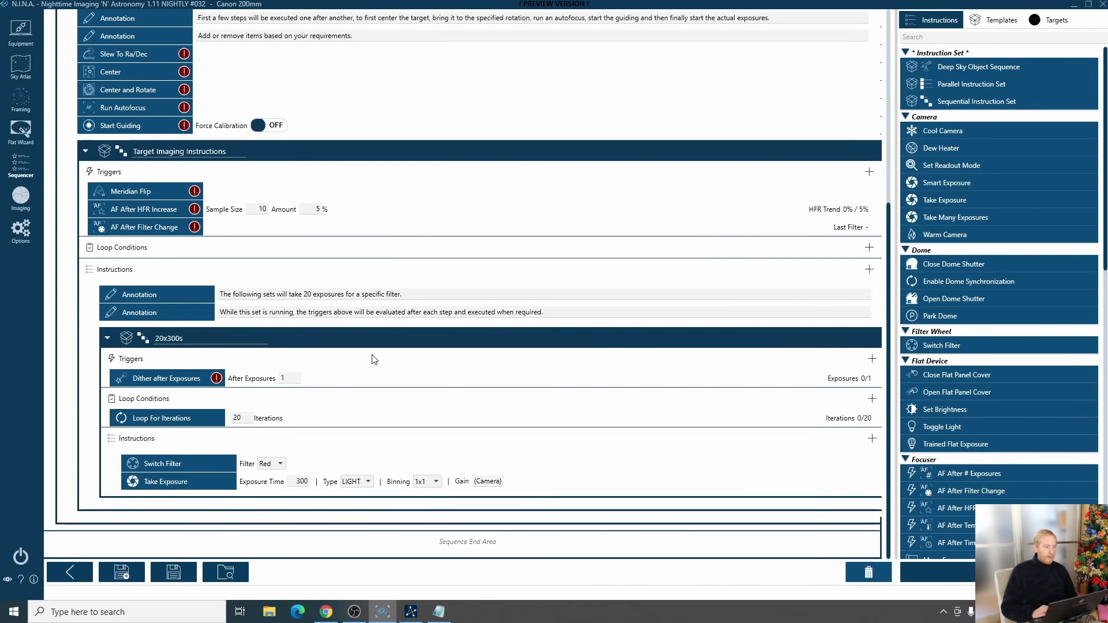
scroll(428, 237, up, 5)
scroll(427, 237, down, 3)
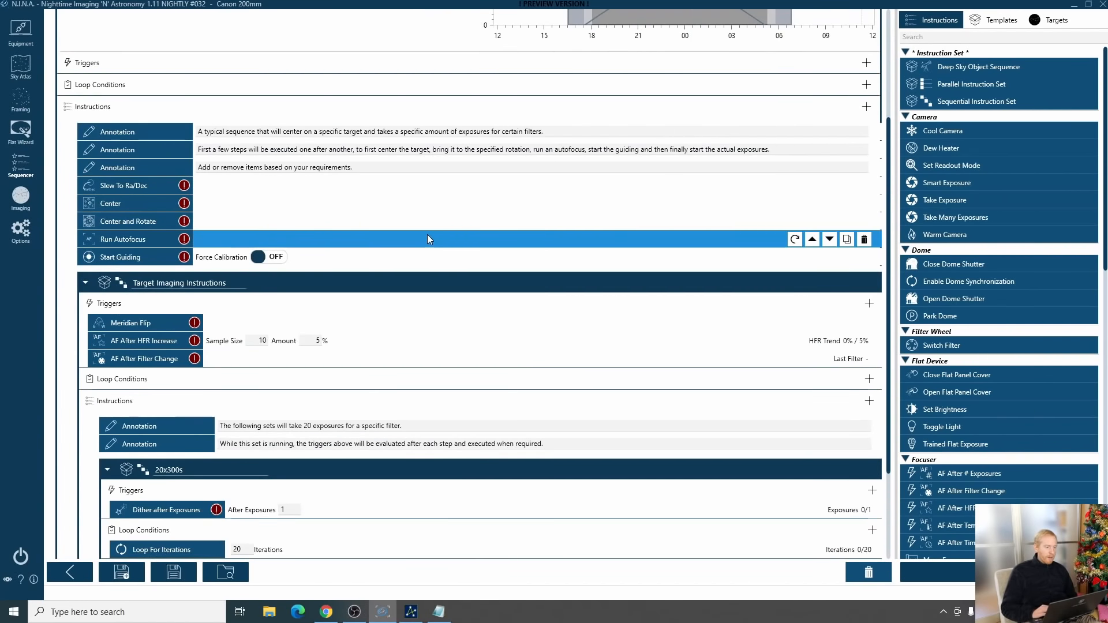
mouse_move(130, 344)
mouse_down()
mouse_move(124, 62)
mouse_move(80, 63)
mouse_move(306, 64)
mouse_move(296, 380)
mouse_move(321, 509)
mouse_move(253, 498)
mouse_move(173, 369)
mouse_move(115, 342)
mouse_up()
scroll(300, 361, down, 5)
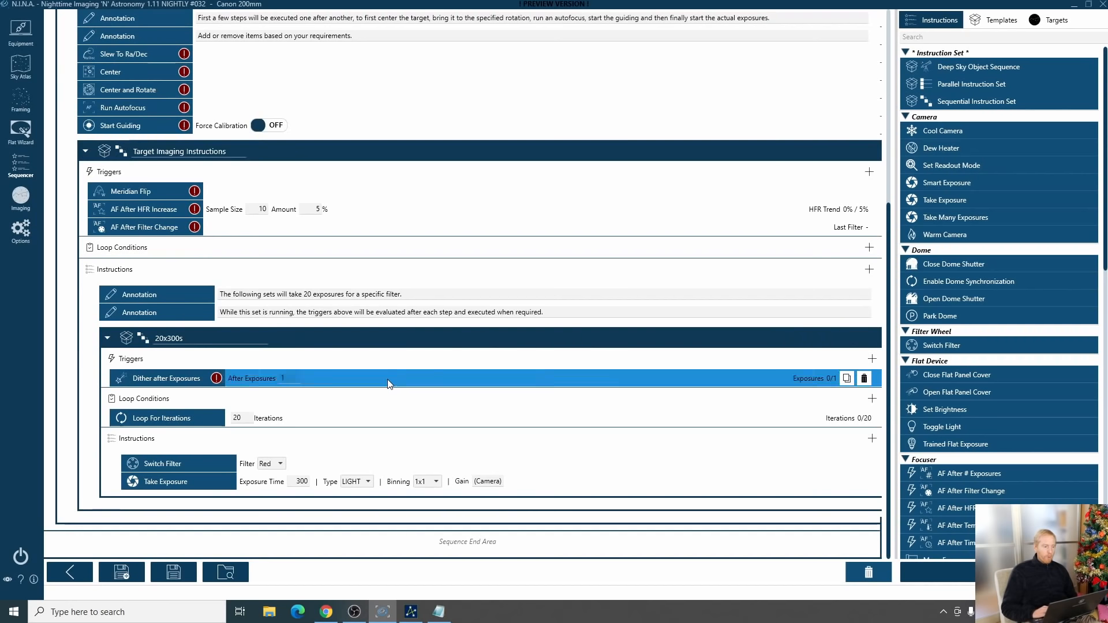
click(269, 465)
click(272, 528)
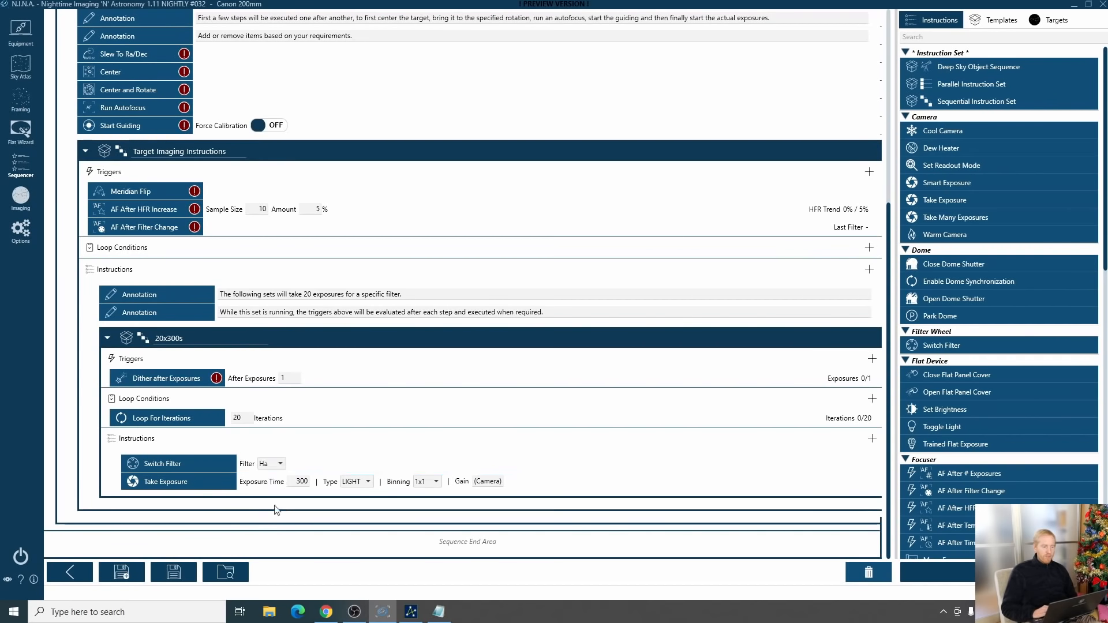
Duplicate the 20x300s set and add an empty Sequential Instruction Set below the copy
mouse_move(871, 342)
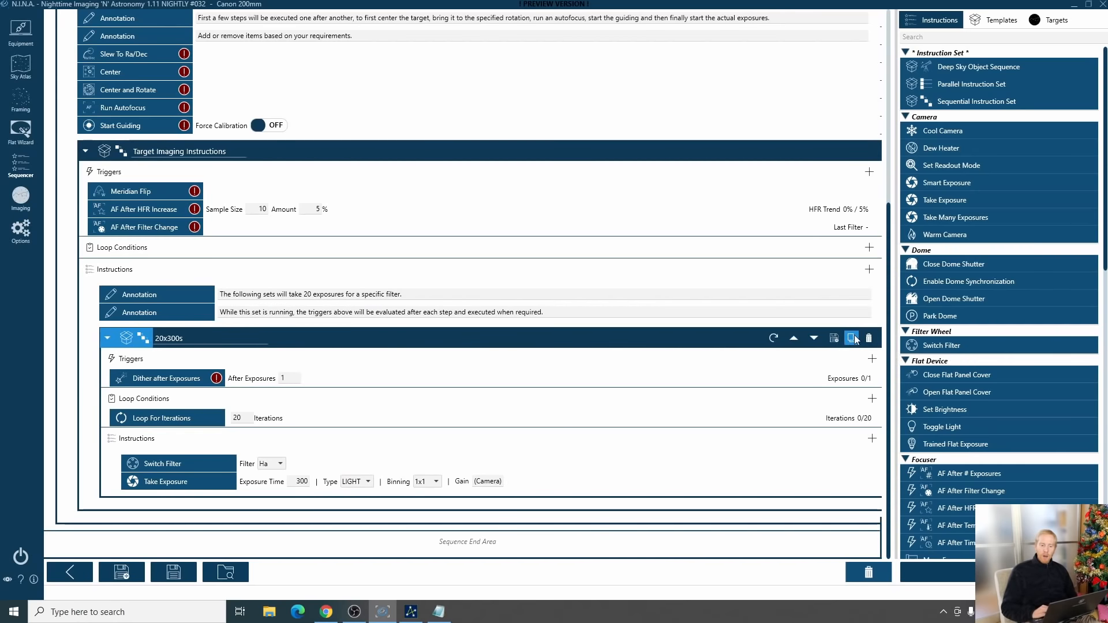
click(857, 341)
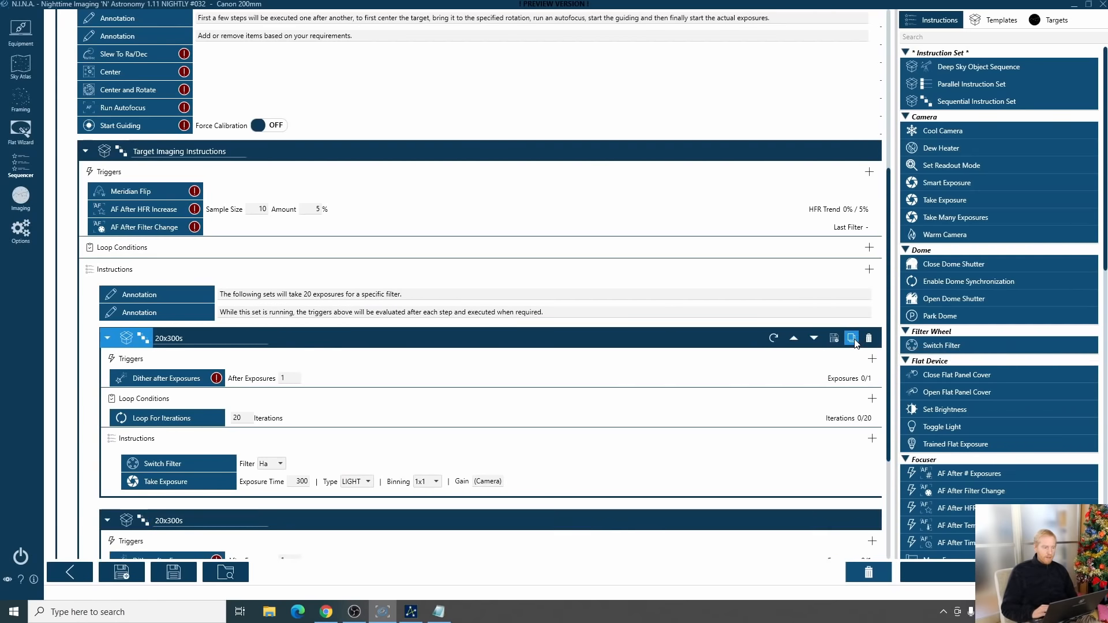
scroll(621, 549, down, 3)
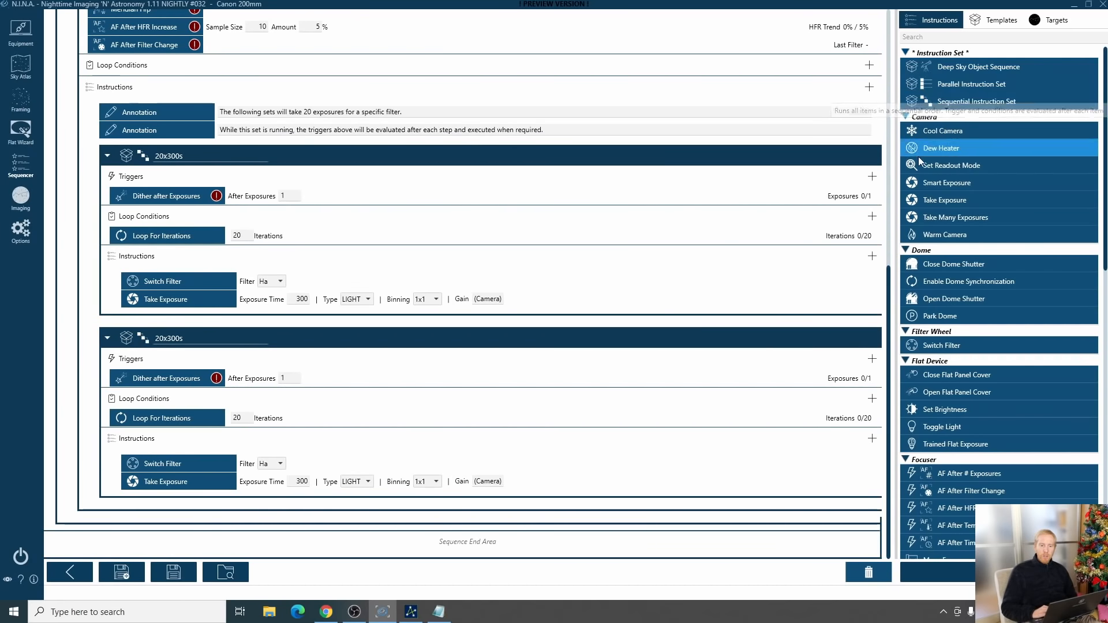
drag(954, 100, 418, 506)
Set the duplicated set's Loop For Iterations to 100 and rename the set 100x30s
scroll(392, 485, down, 3)
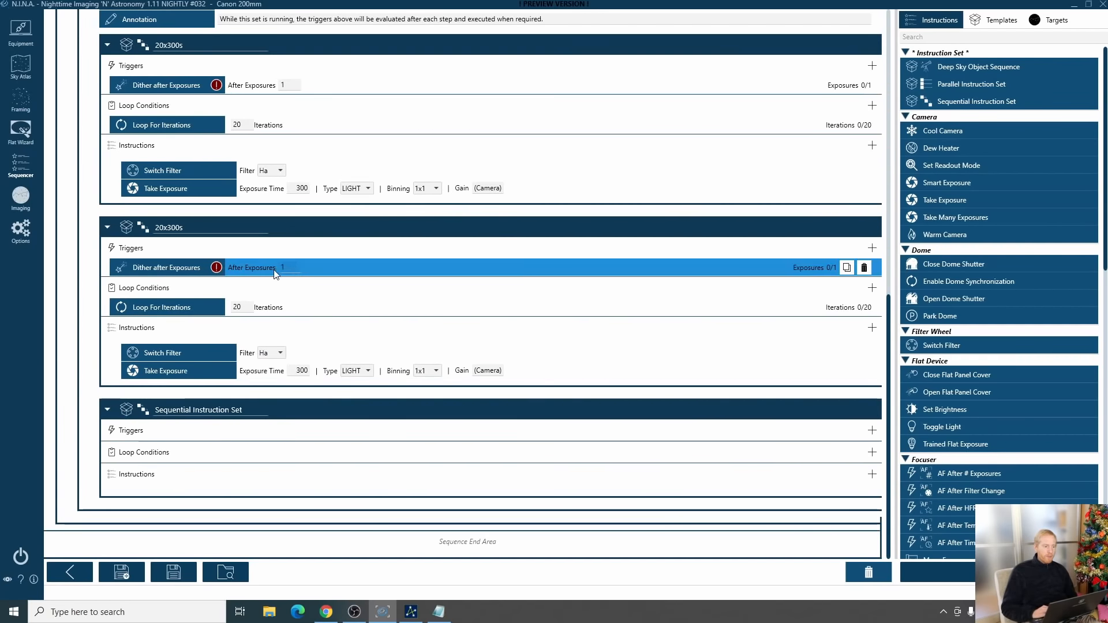
text(100)
click(166, 228)
key(ctrl+a)
text(1000)
key(BackSpace)
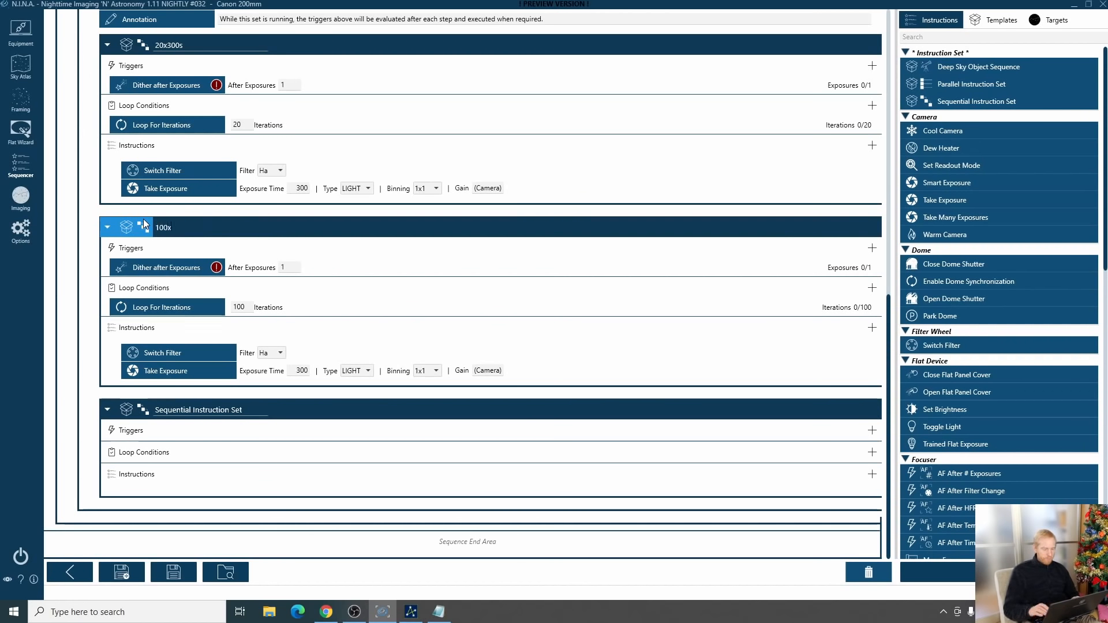
text(x)
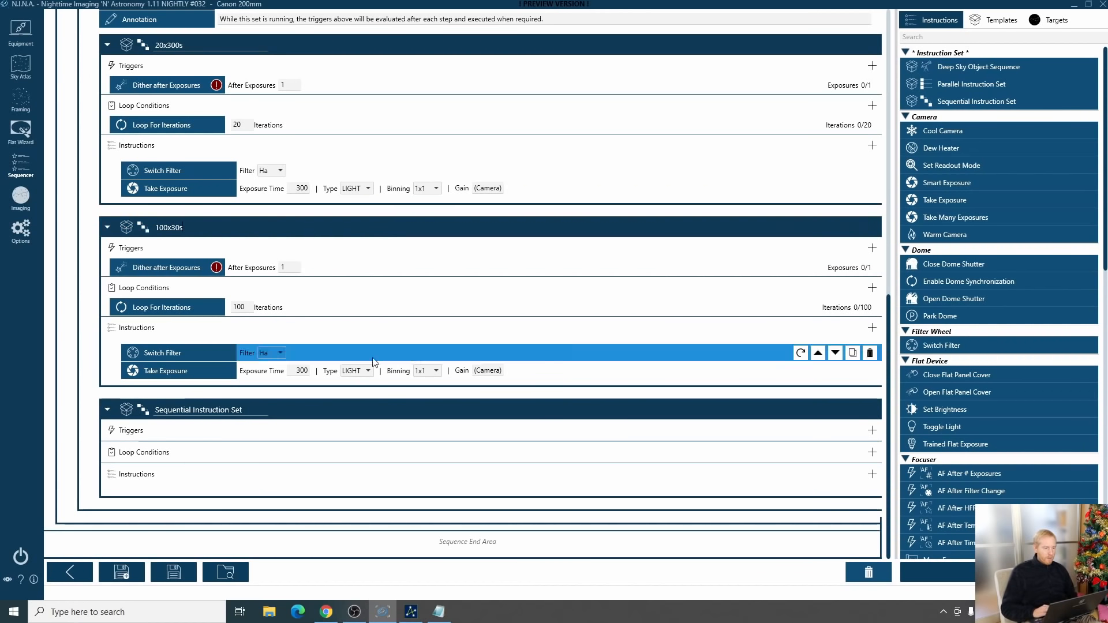
Configure the 100x30s set with the Red filter, a 30-second exposure time and dithering after 5 exposures
click(275, 352)
click(270, 384)
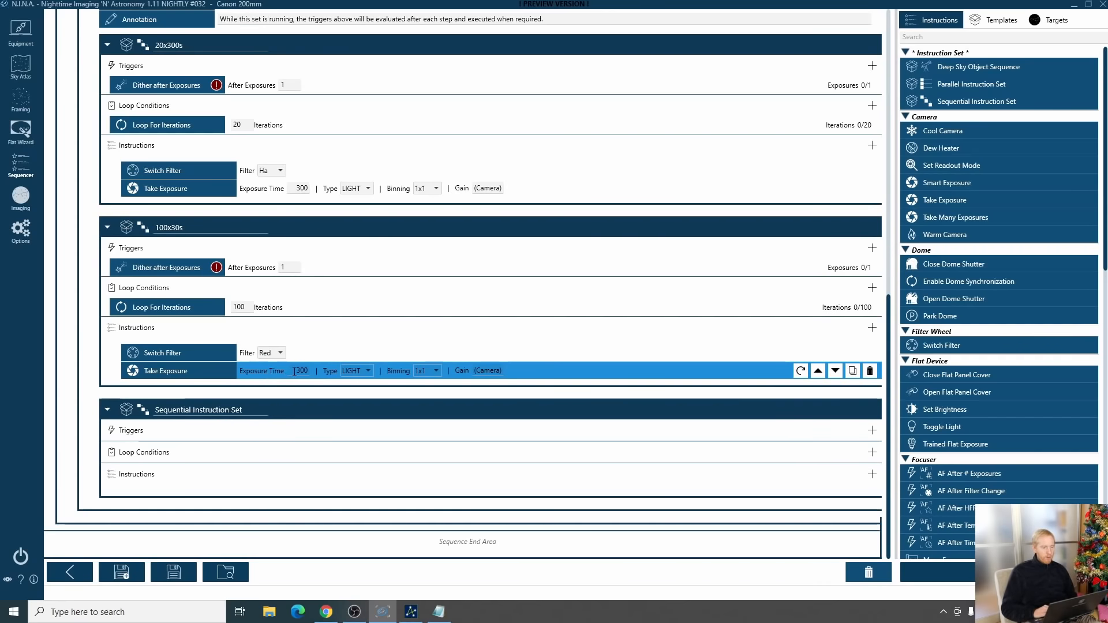
text(30)
click(297, 269)
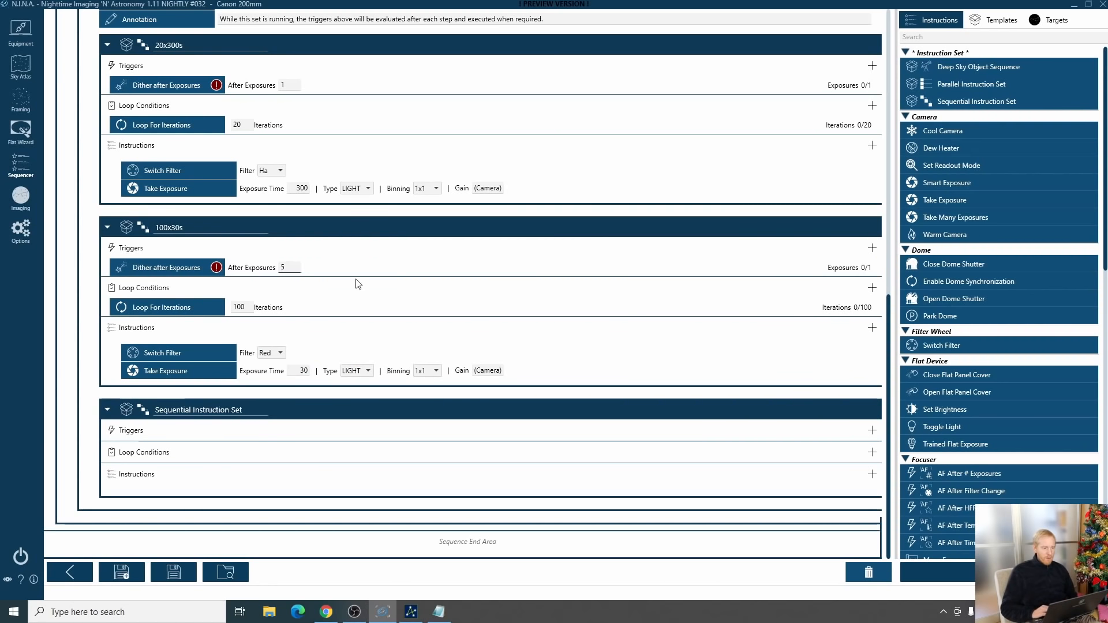
Delete the empty Sequential Instruction Set below the 100x30s set
scroll(451, 240, up, 5)
scroll(450, 240, down, 5)
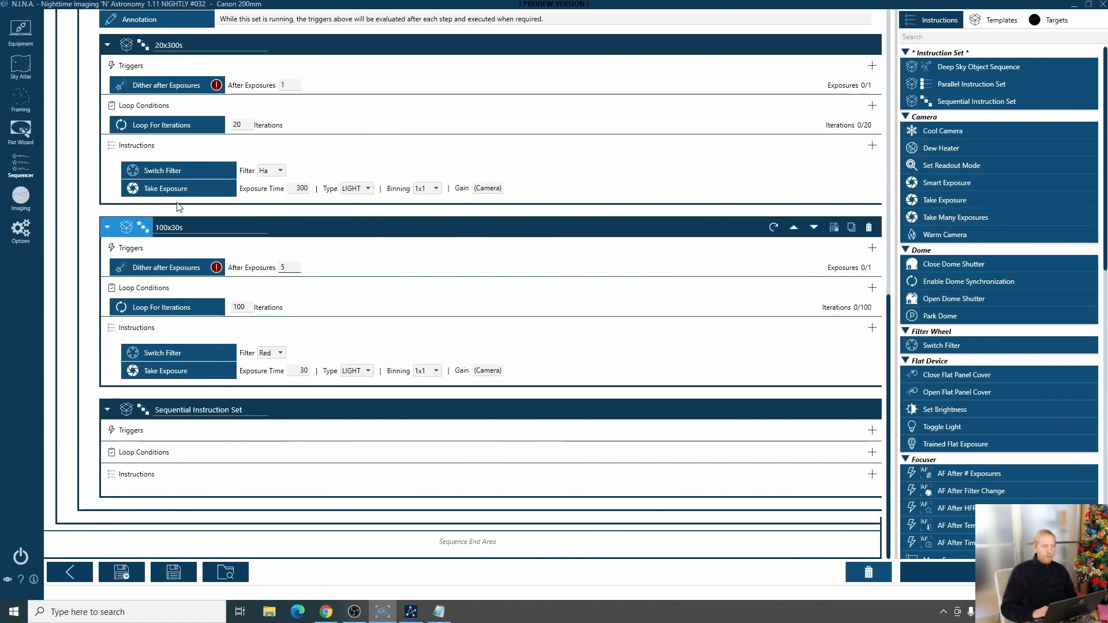
scroll(177, 343, up, 3)
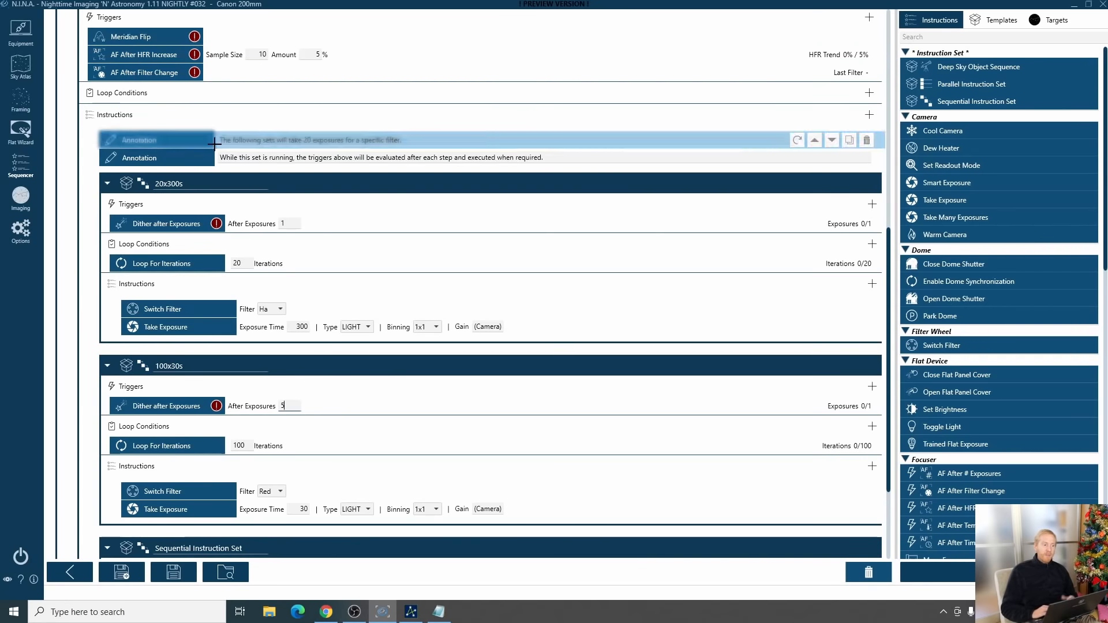
scroll(199, 184, up, 5)
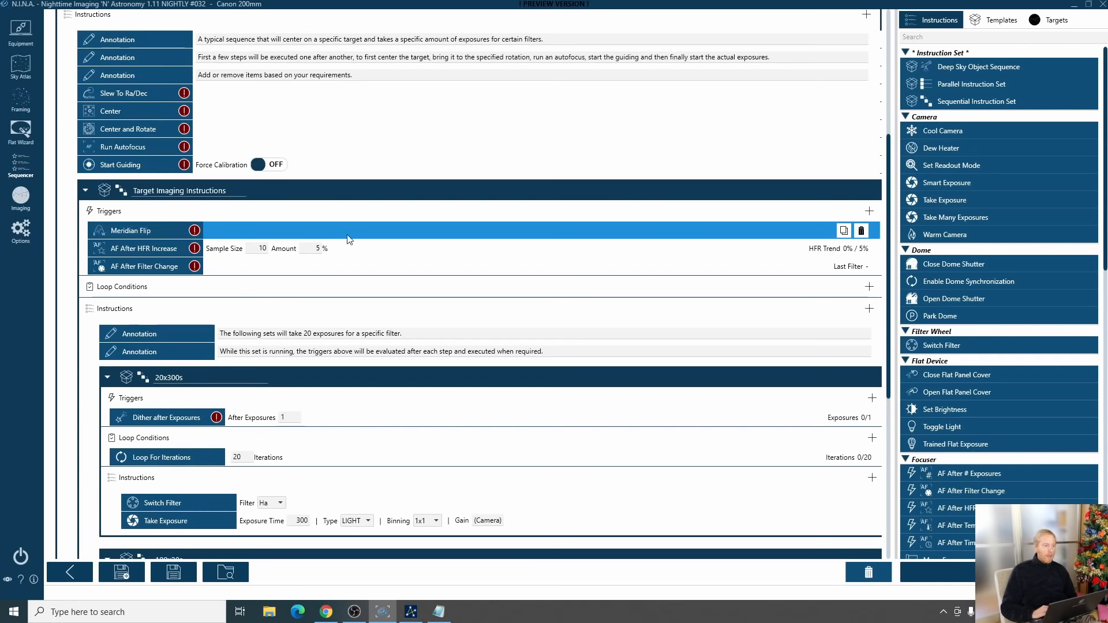
scroll(349, 238, up, 7)
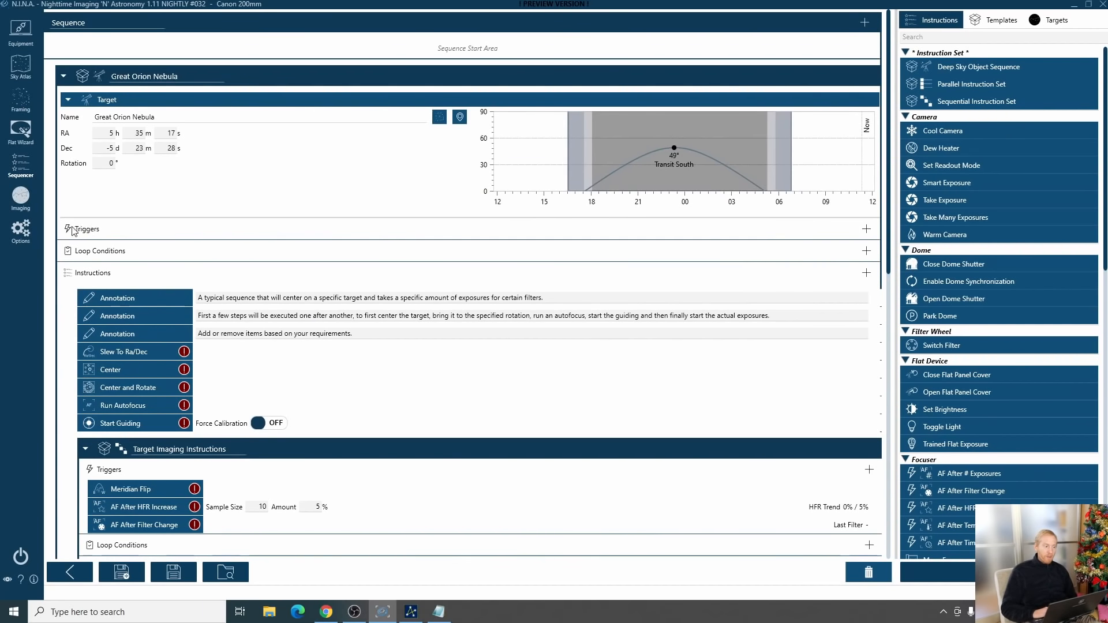
scroll(421, 223, down, 12)
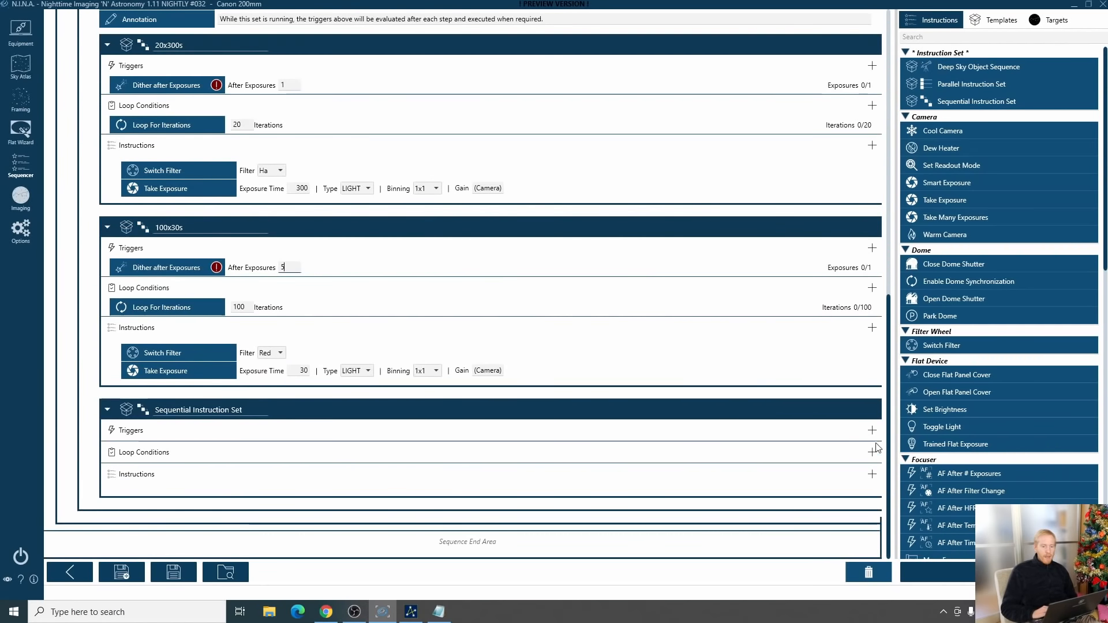
click(868, 410)
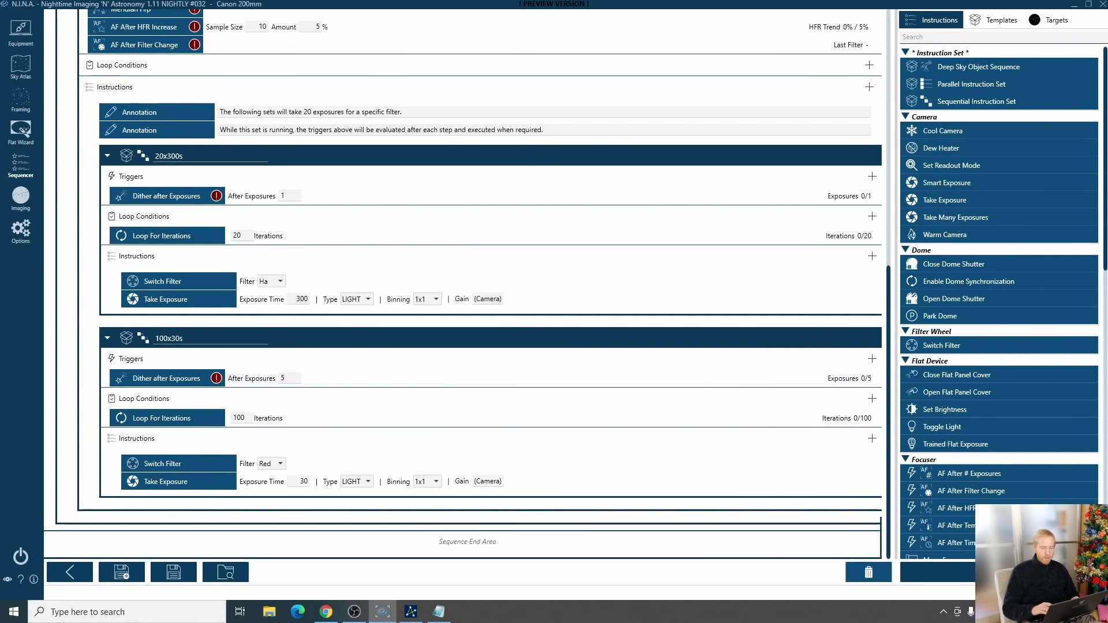
Find the altitude loop conditions and add Loop While Altitude Above to the Great Orion Nebula target's loop conditions
text(alti)
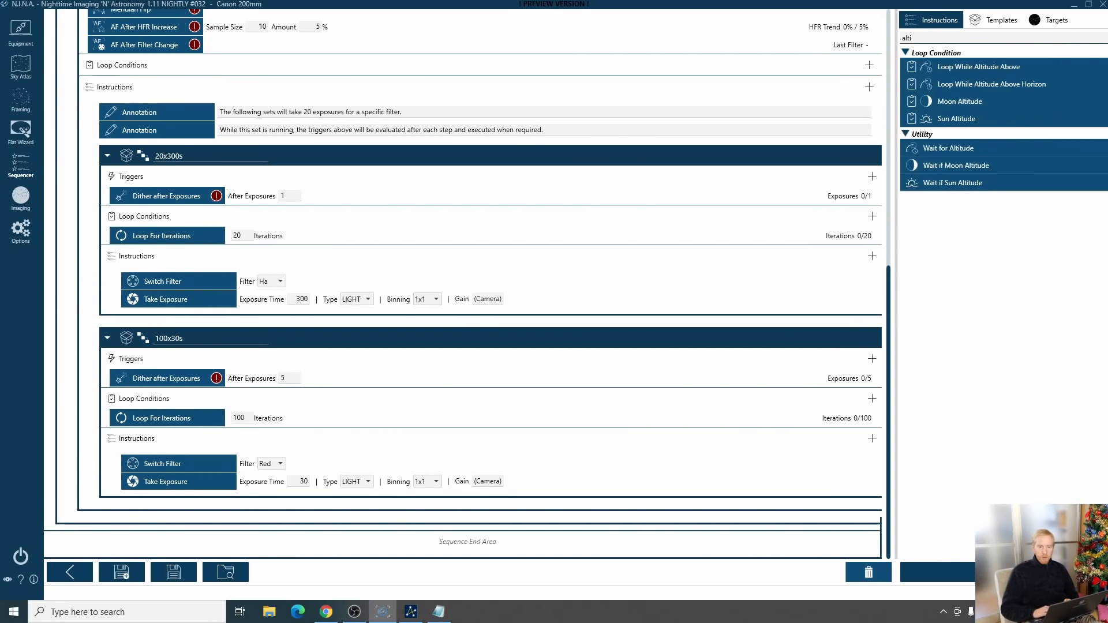
scroll(687, 154, up, 10)
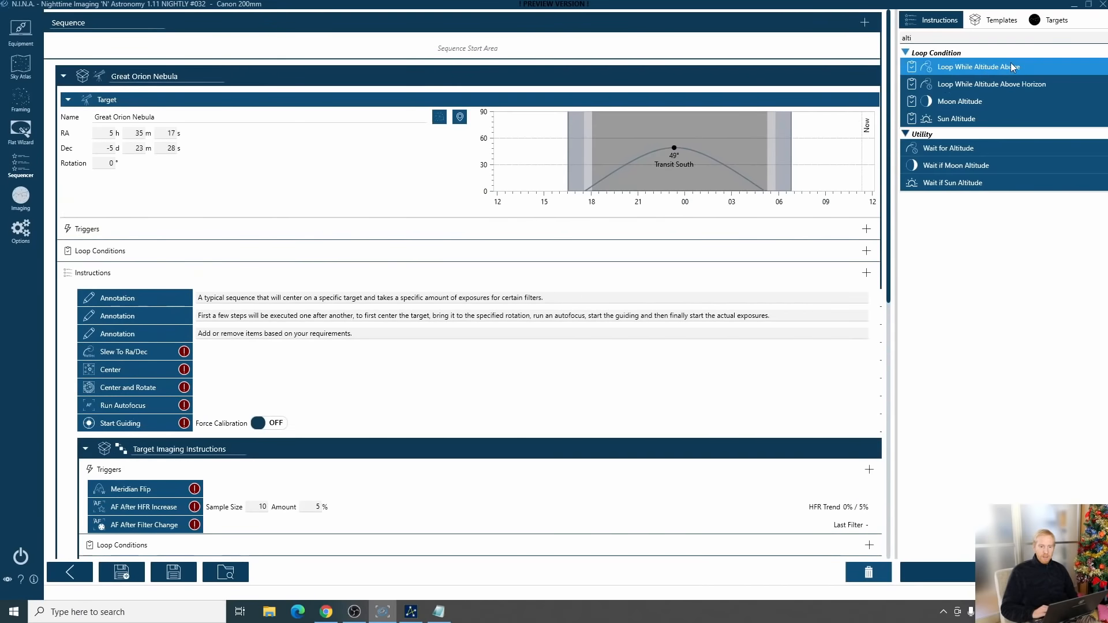
drag(979, 68, 165, 254)
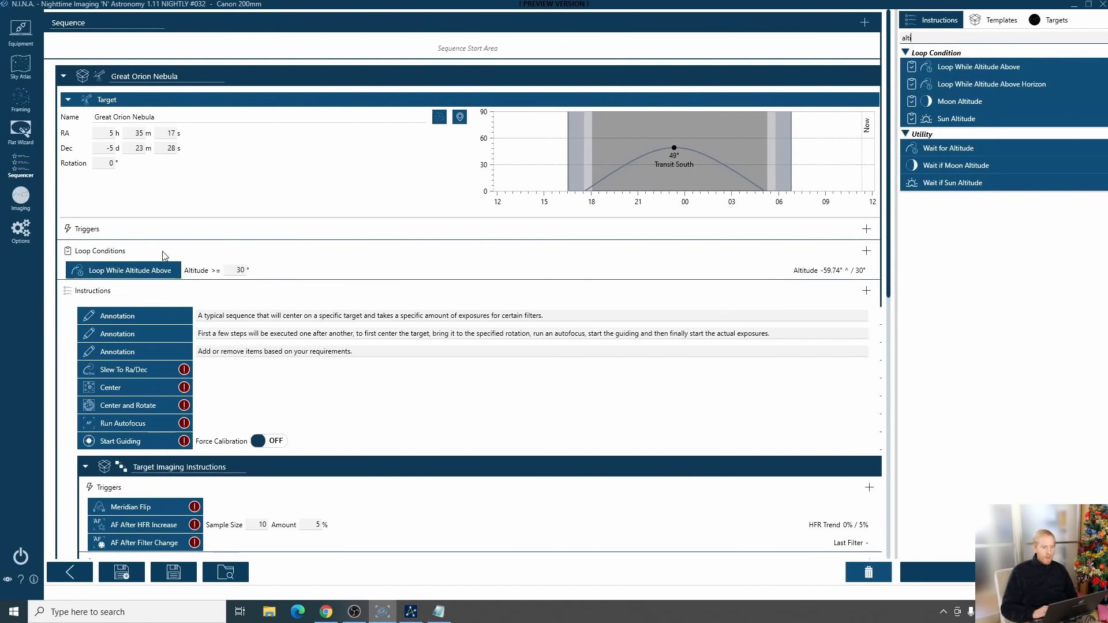
click(231, 271)
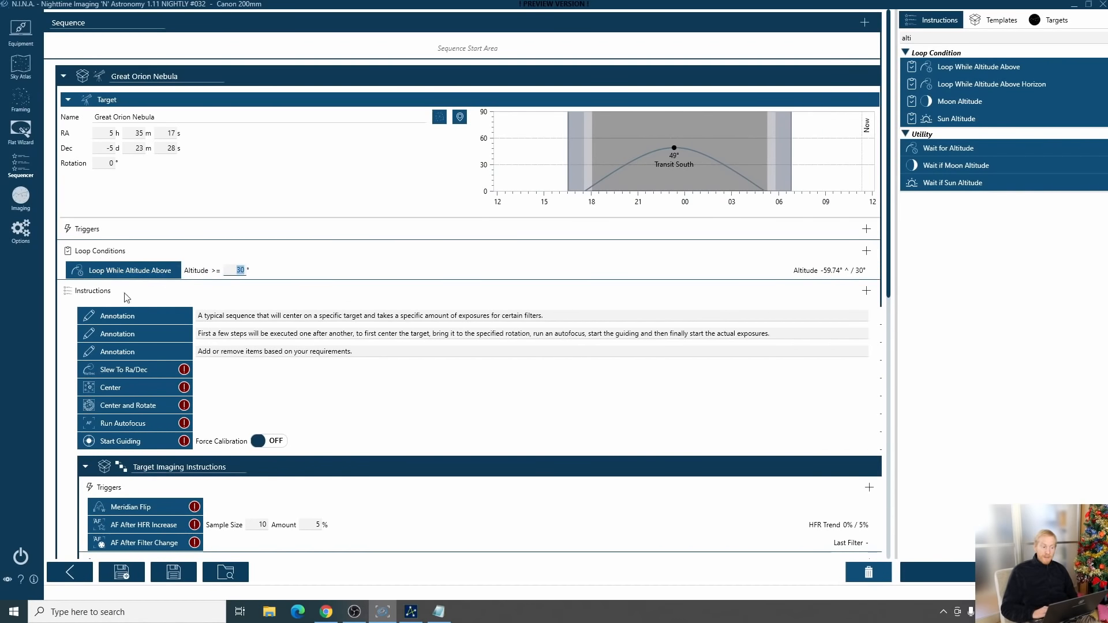
Review the Great Orion Nebula instructions and both exposure sets that the altitude loop condition would repeat
scroll(220, 269, down, 15)
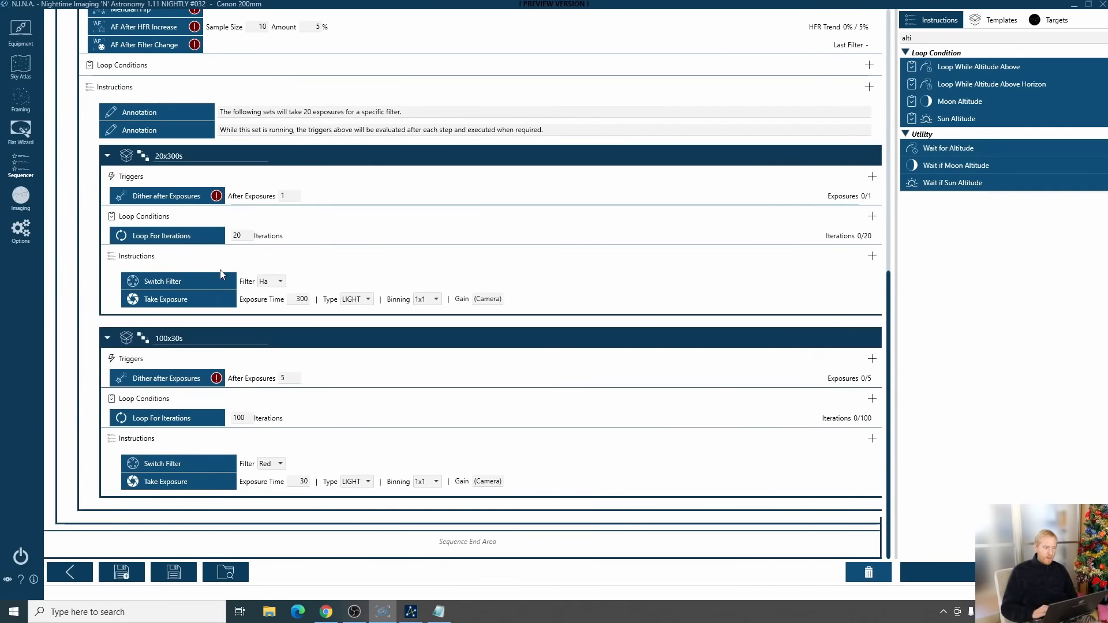
scroll(206, 326, up, 6)
scroll(205, 325, up, 8)
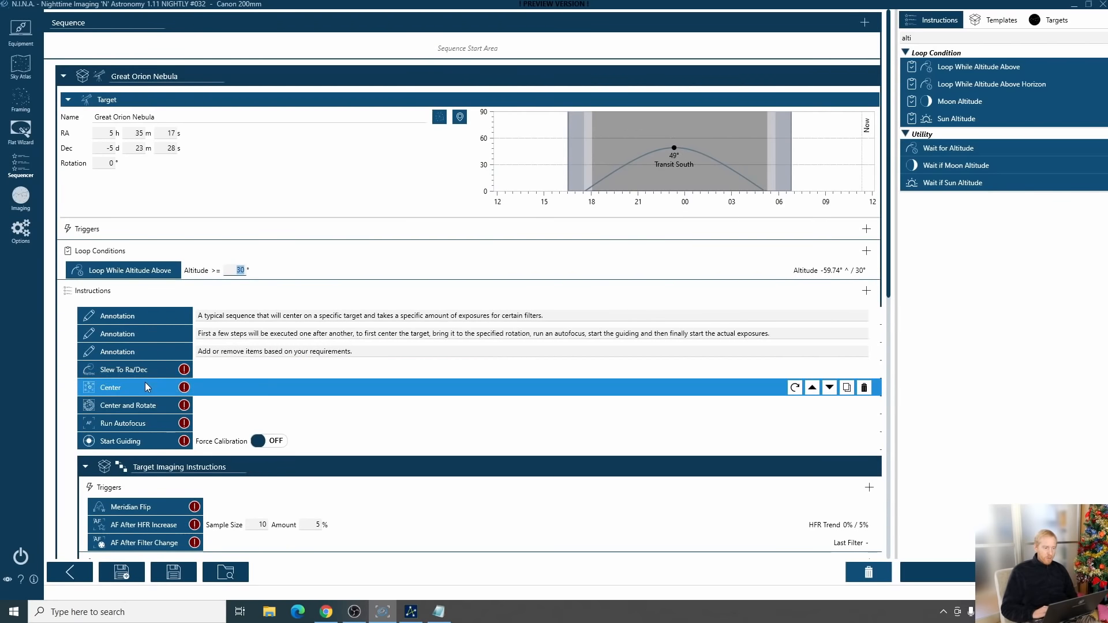
drag(144, 405, 144, 442)
scroll(306, 409, down, 10)
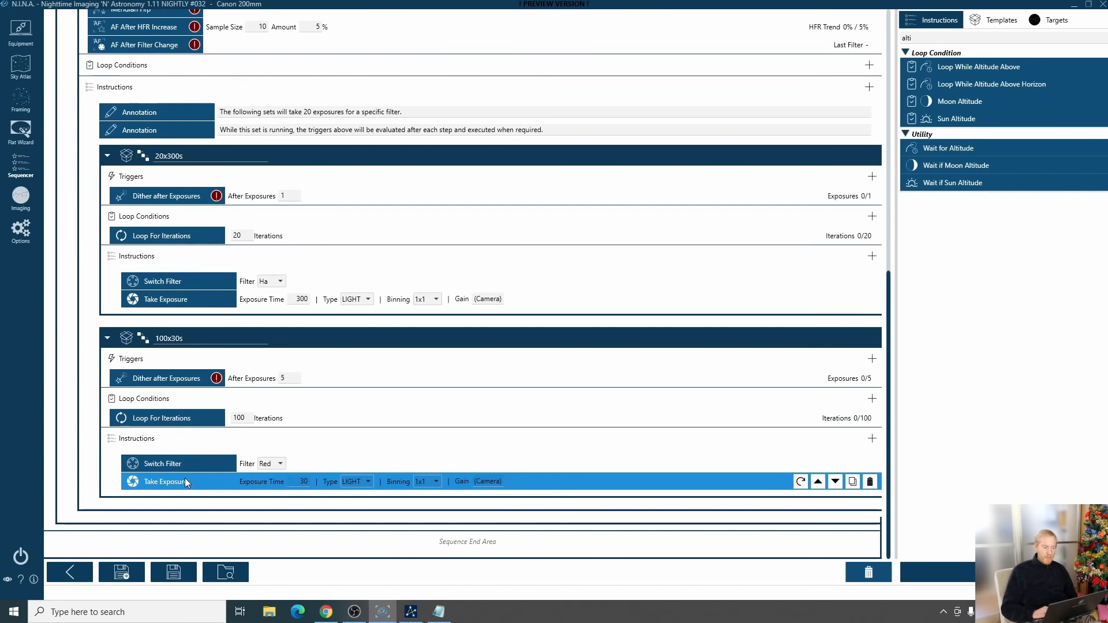
scroll(311, 359, up, 8)
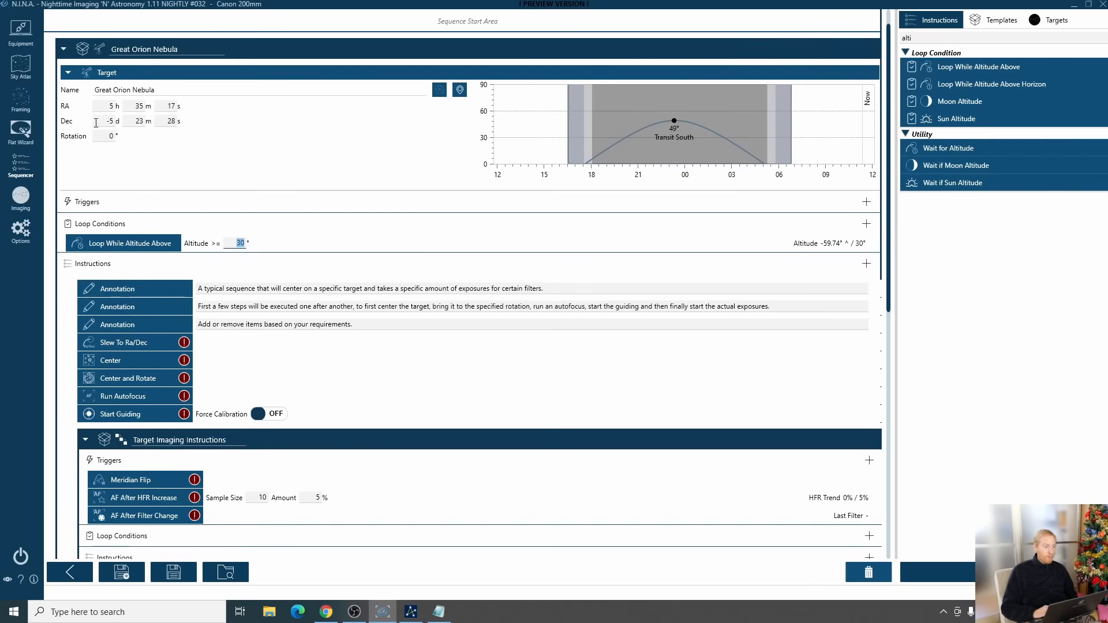
Search the Sky Atlas for m31 and add it to the advanced sequencer as a Basic Sequence Target
click(26, 75)
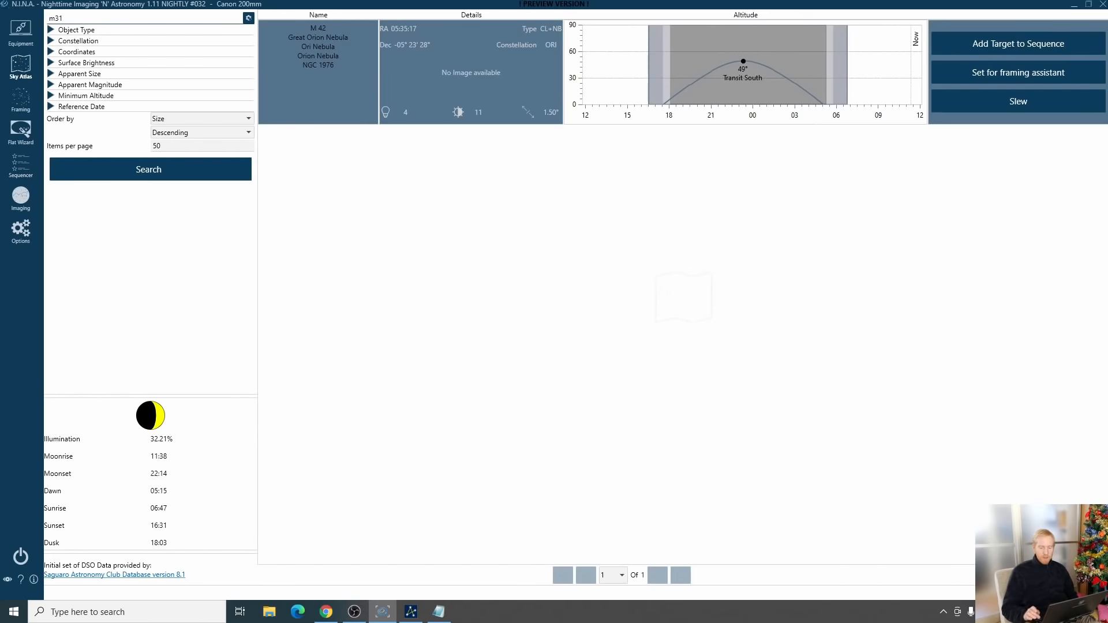
key(Return)
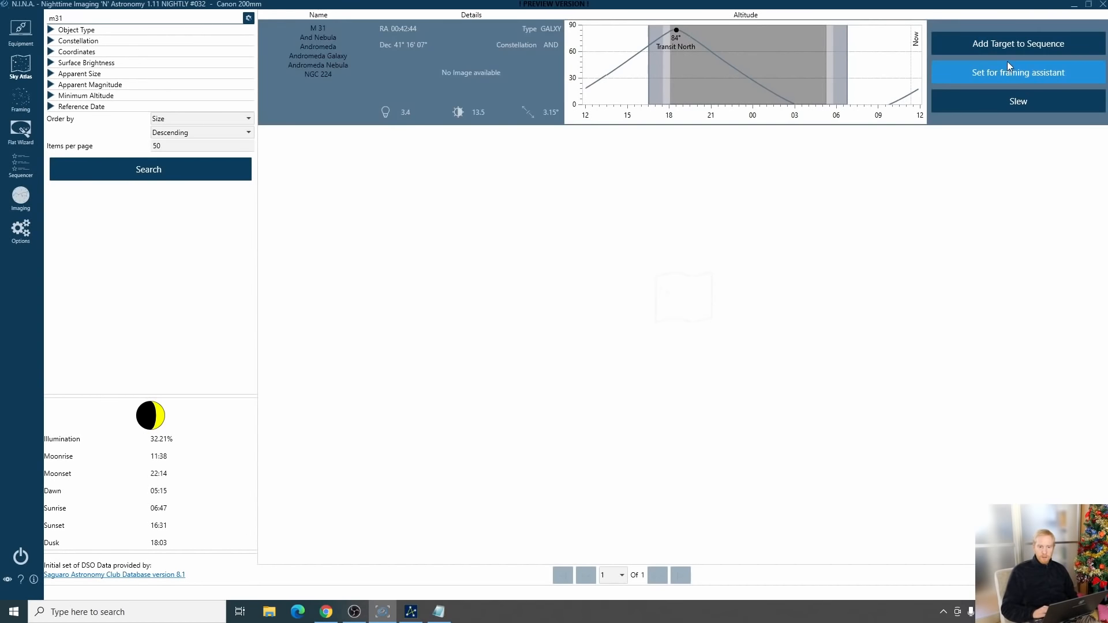
click(961, 42)
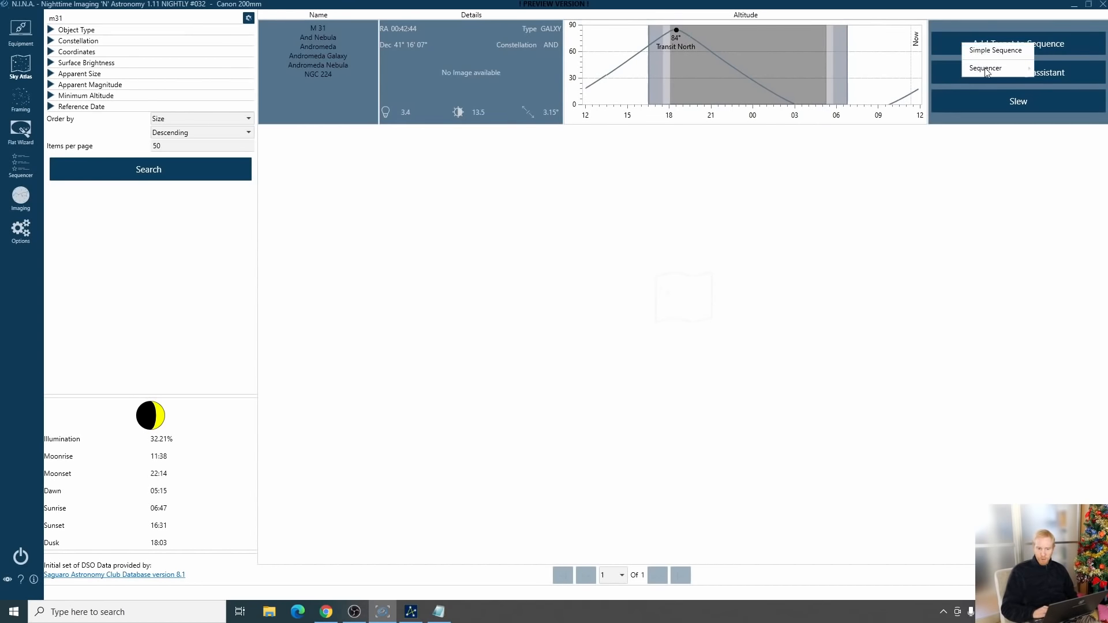
mouse_move(985, 69)
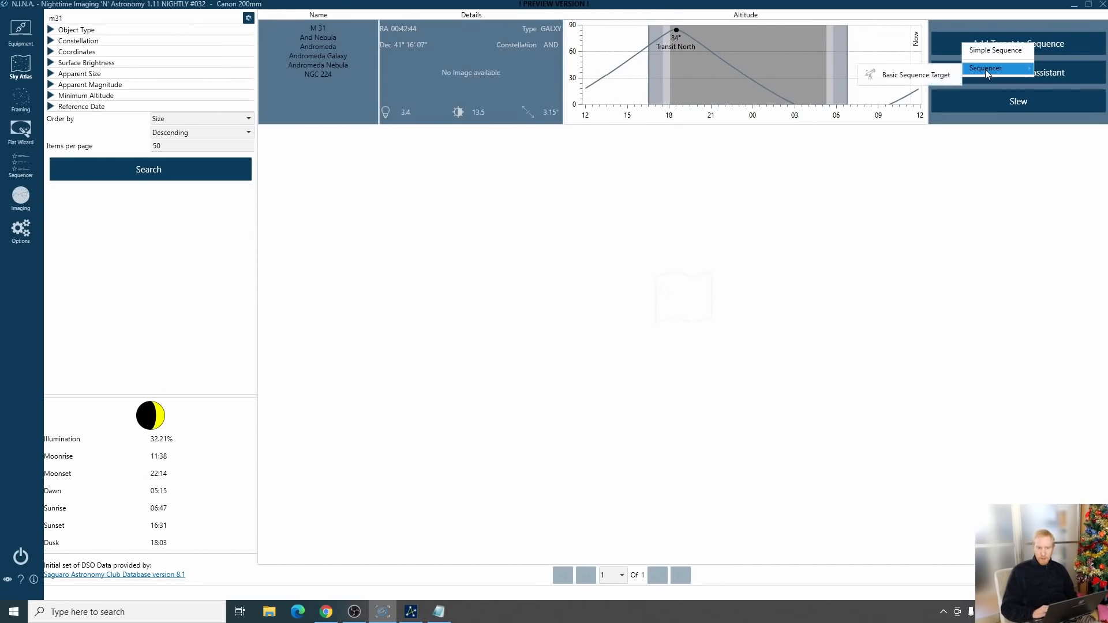
click(926, 75)
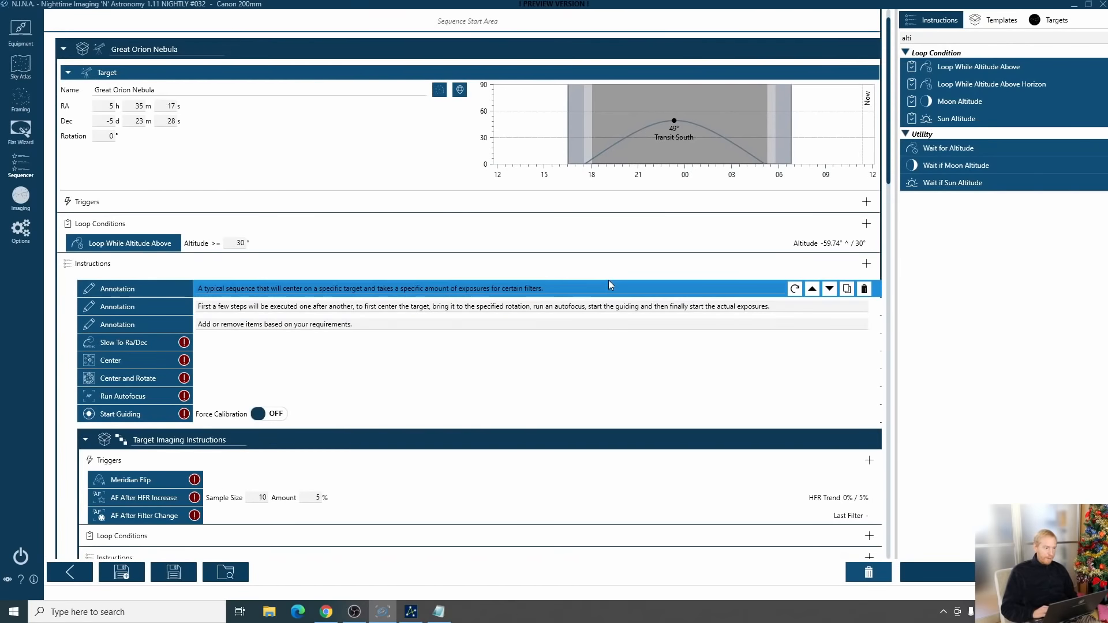
scroll(608, 284, down, 10)
scroll(608, 284, up, 2)
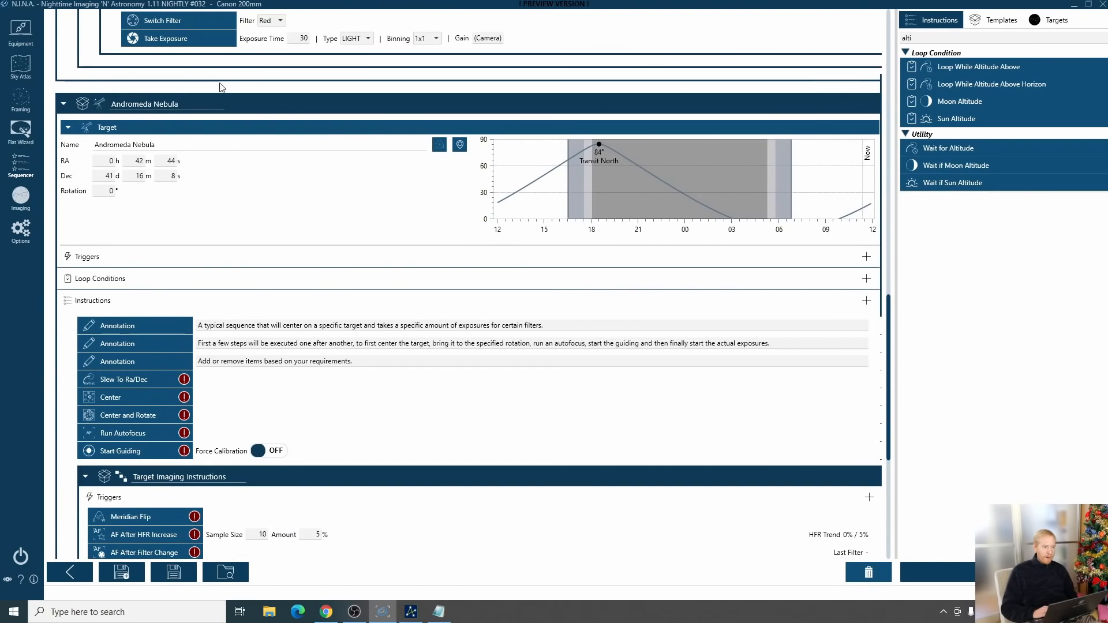
Examine how the Great Orion Nebula's altitude loop condition relates to its exposure sets and the following Andromeda Nebula target
scroll(490, 207, up, 5)
scroll(490, 206, up, 10)
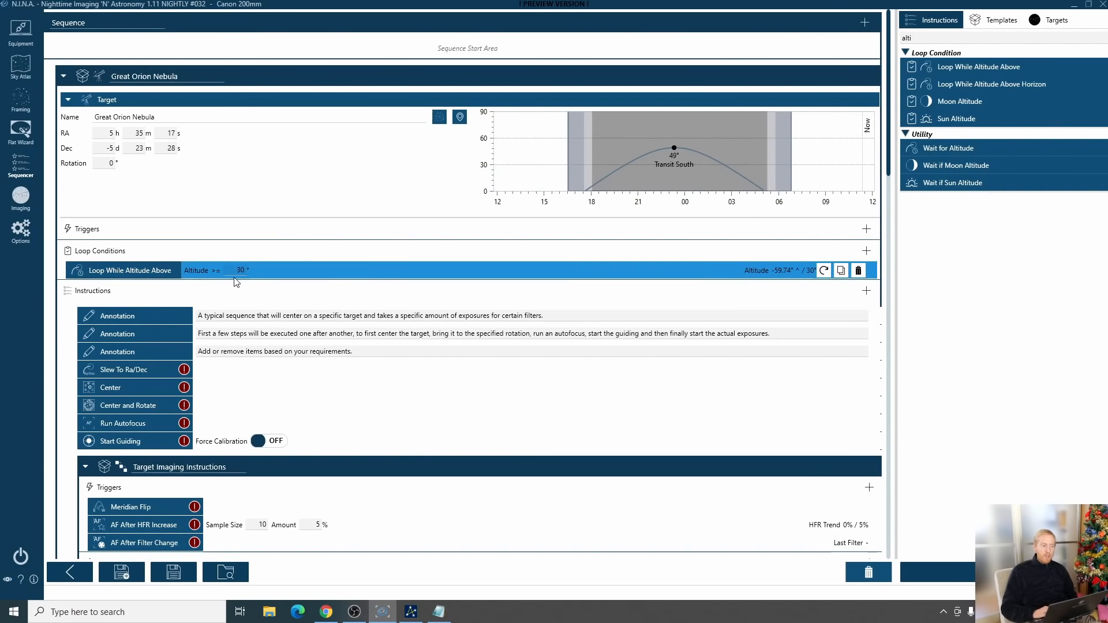
scroll(362, 313, down, 5)
scroll(363, 312, down, 10)
scroll(315, 283, up, 6)
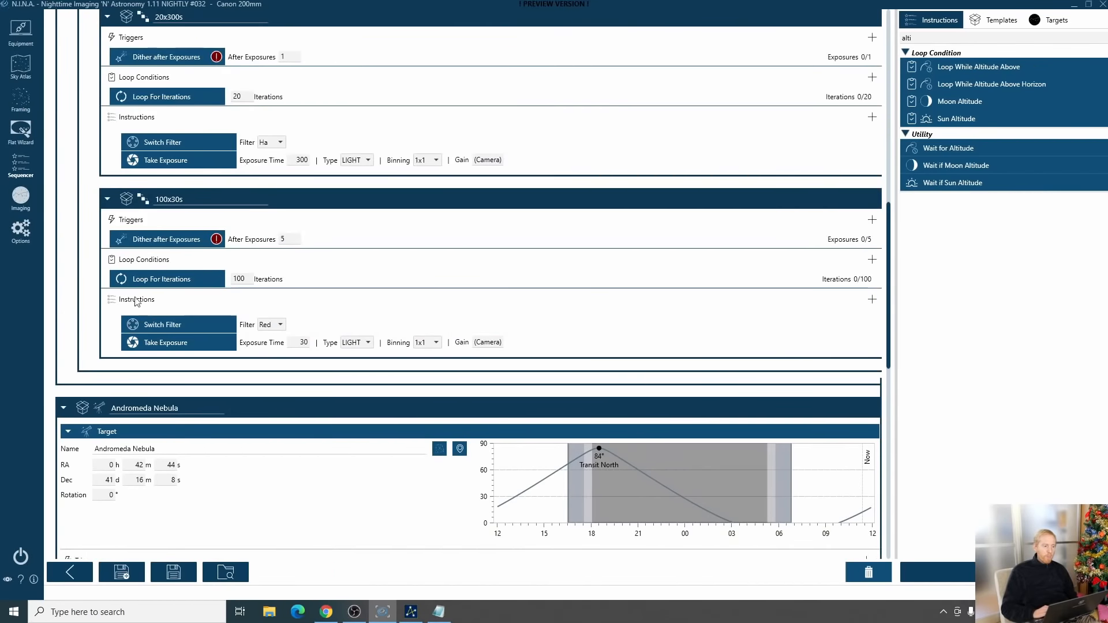
scroll(295, 279, down, 10)
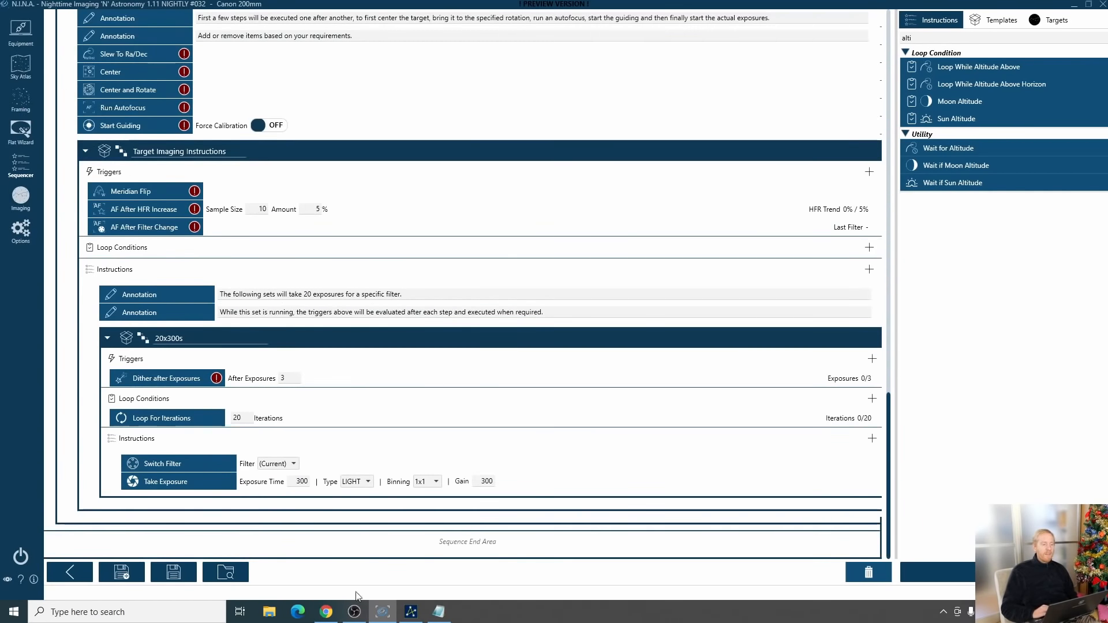
scroll(490, 371, up, 8)
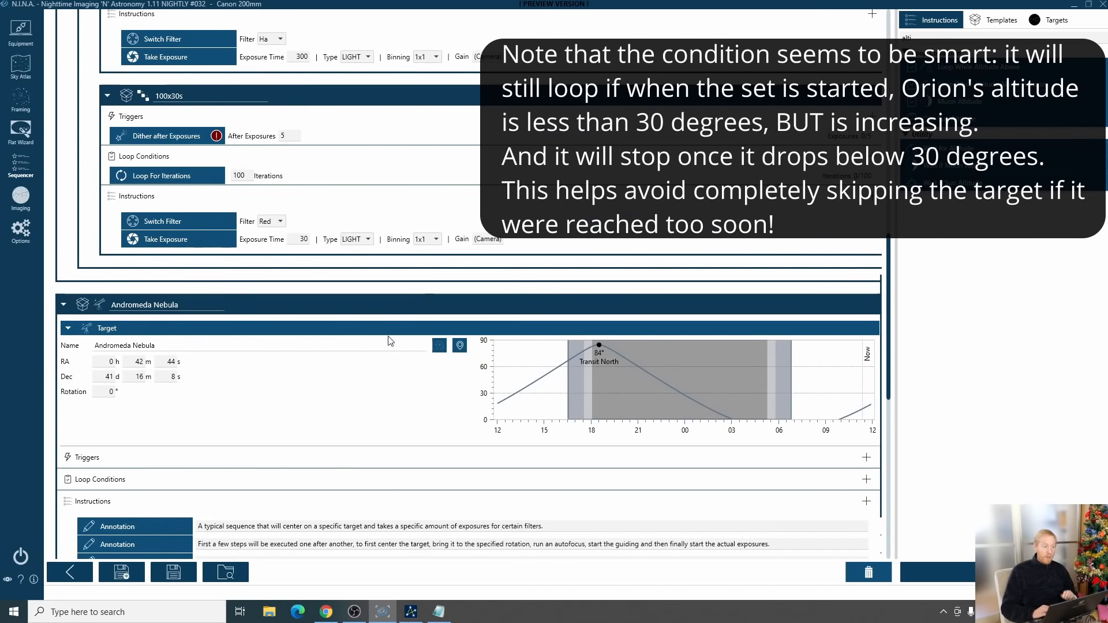
scroll(320, 316, up, 2)
scroll(318, 313, up, 15)
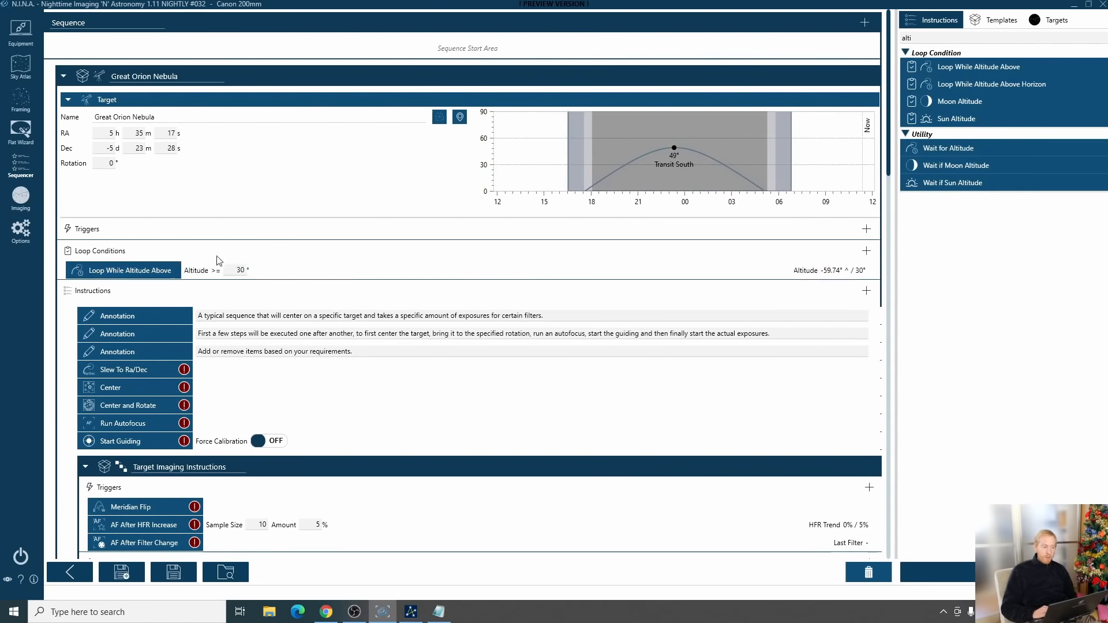
scroll(288, 277, down, 2)
scroll(288, 277, down, 20)
scroll(376, 226, up, 13)
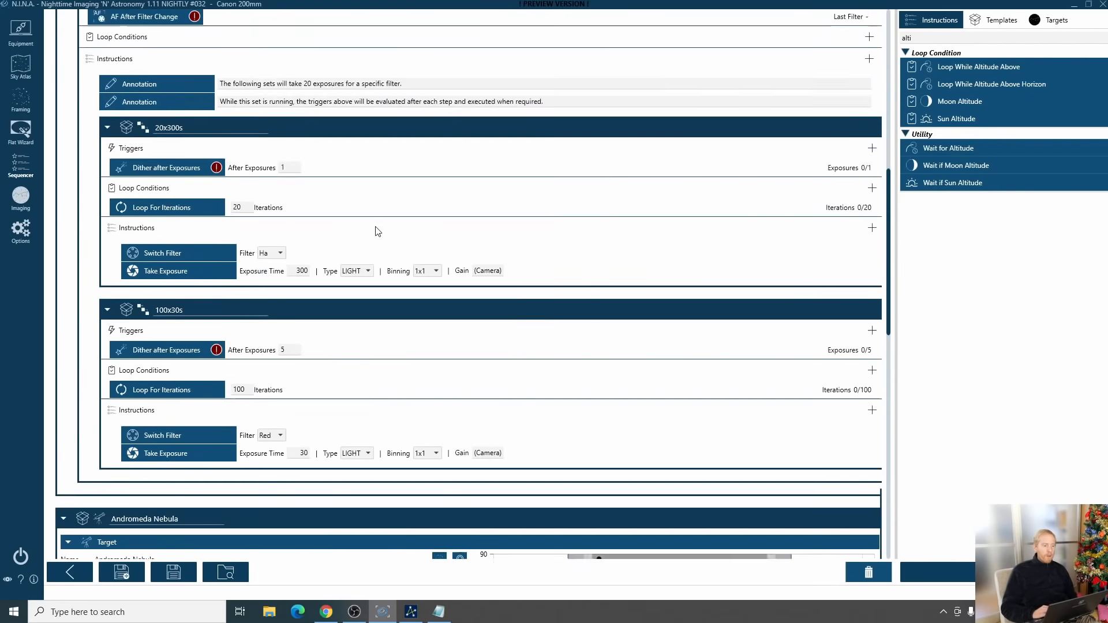
scroll(277, 369, down, 6)
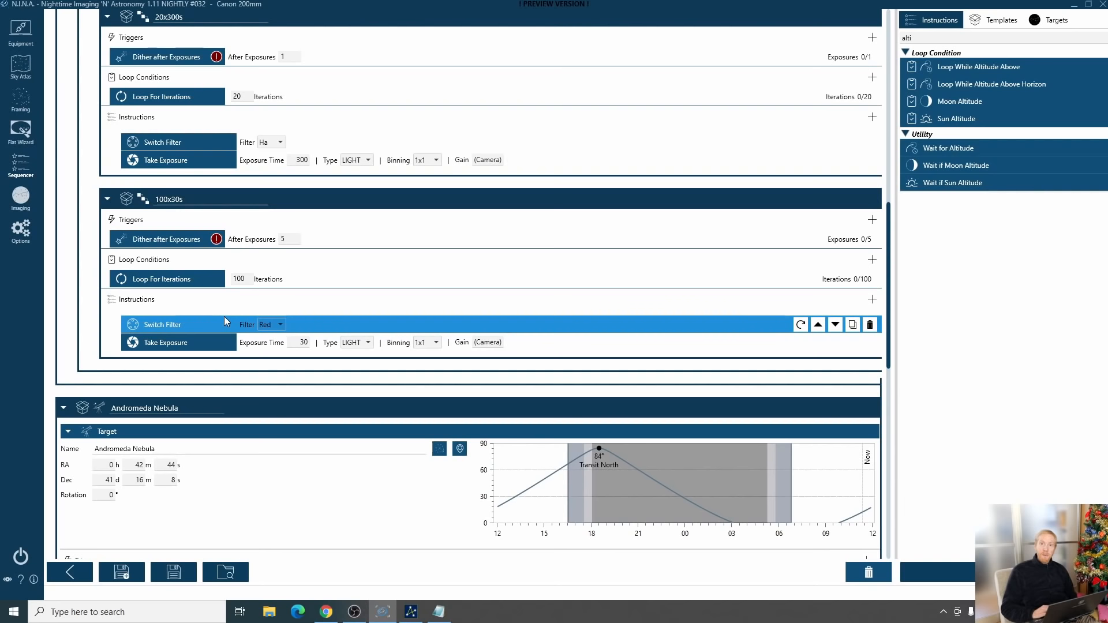
scroll(342, 266, up, 15)
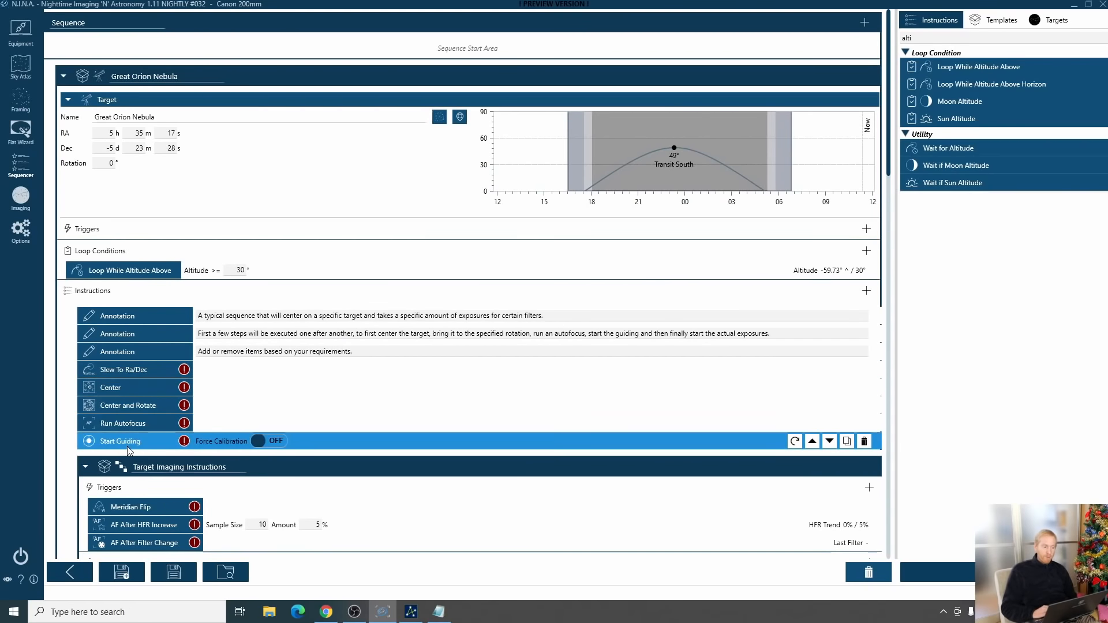
scroll(282, 336, down, 3)
scroll(319, 162, up, 3)
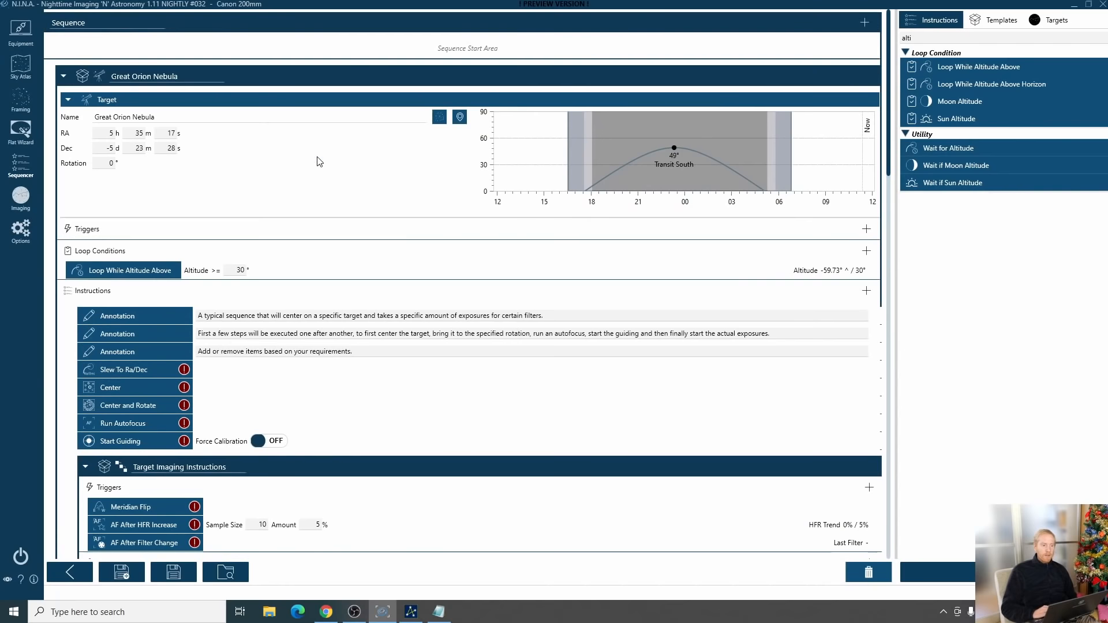
scroll(692, 128, down, 20)
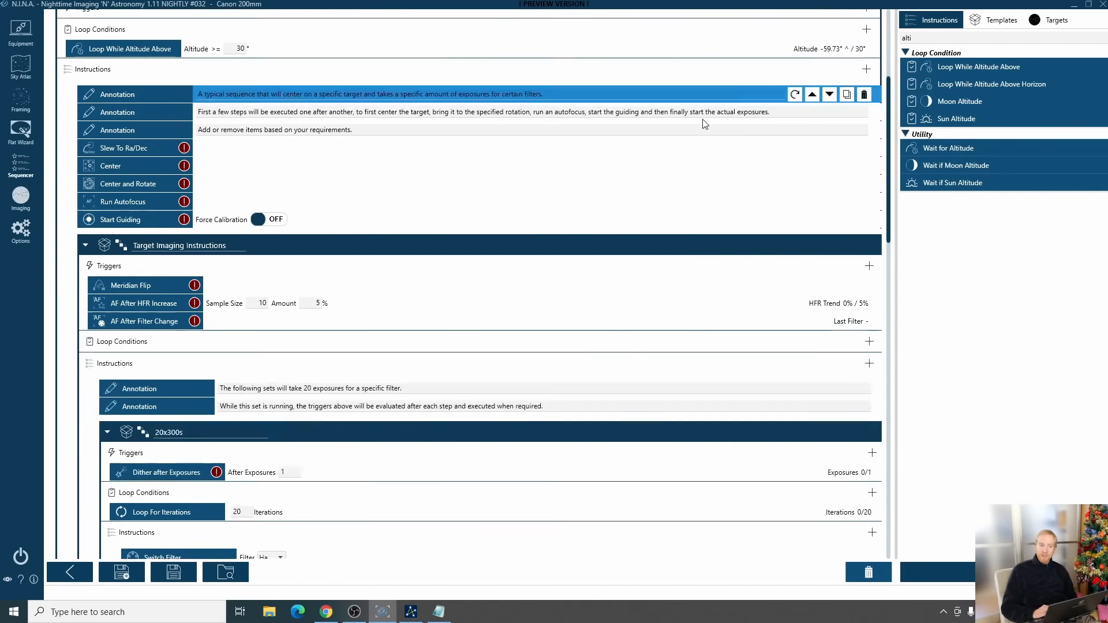
scroll(702, 124, down, 9)
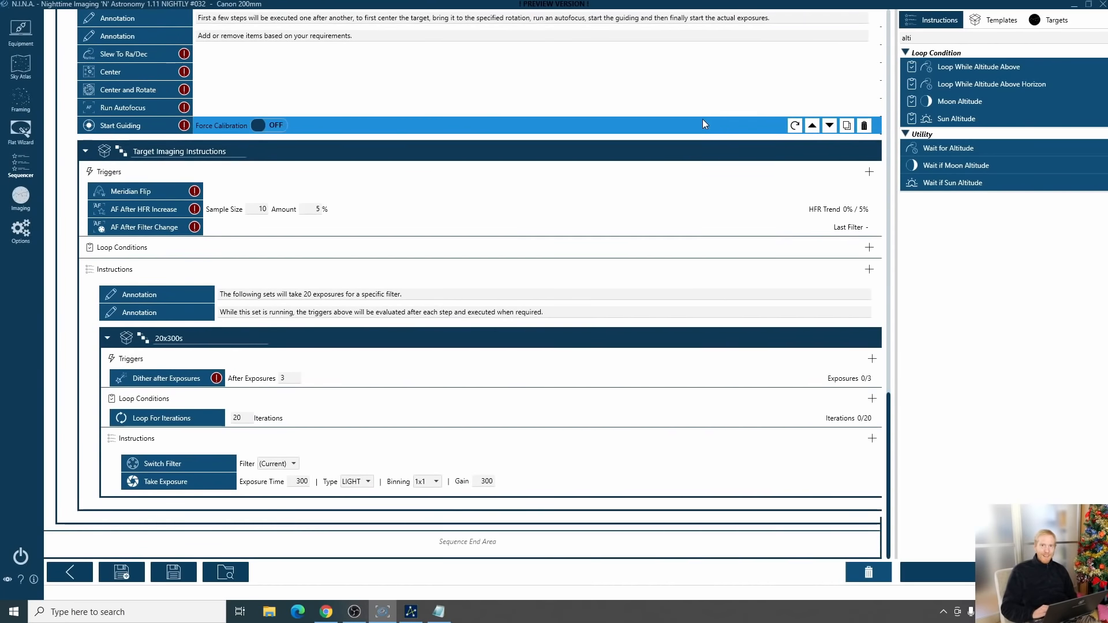
scroll(702, 119, up, 20)
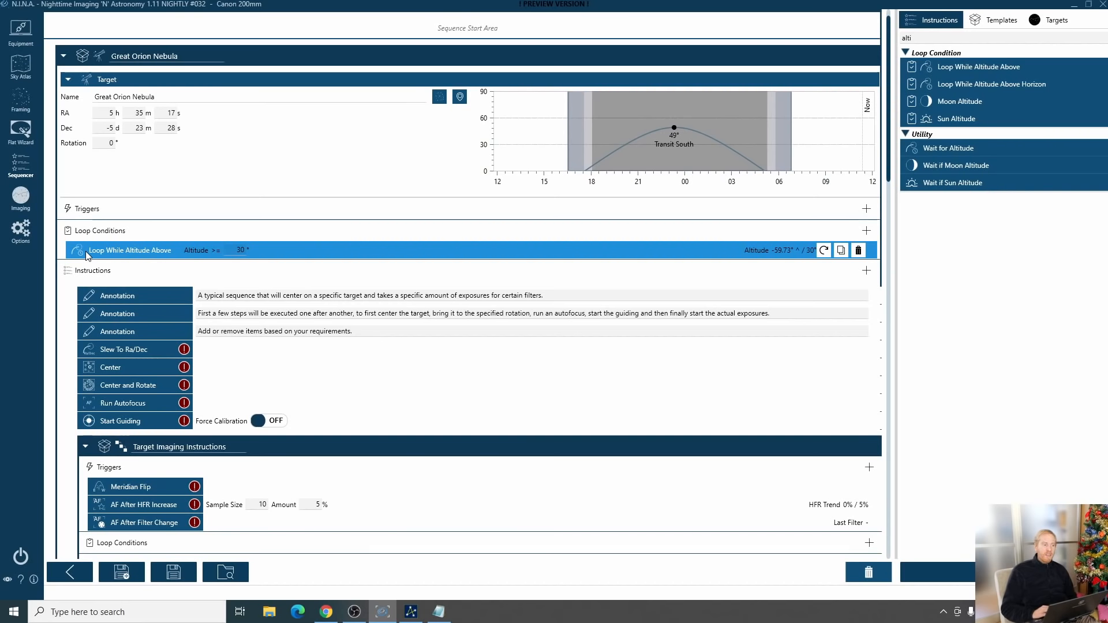
scroll(577, 323, down, 3)
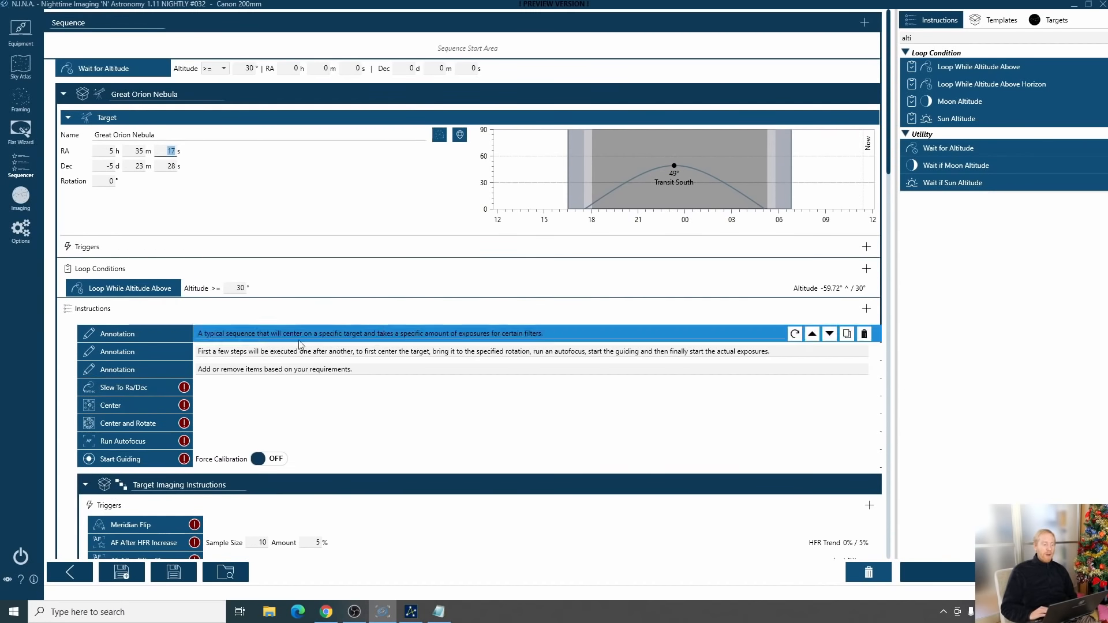
scroll(577, 221, up, 3)
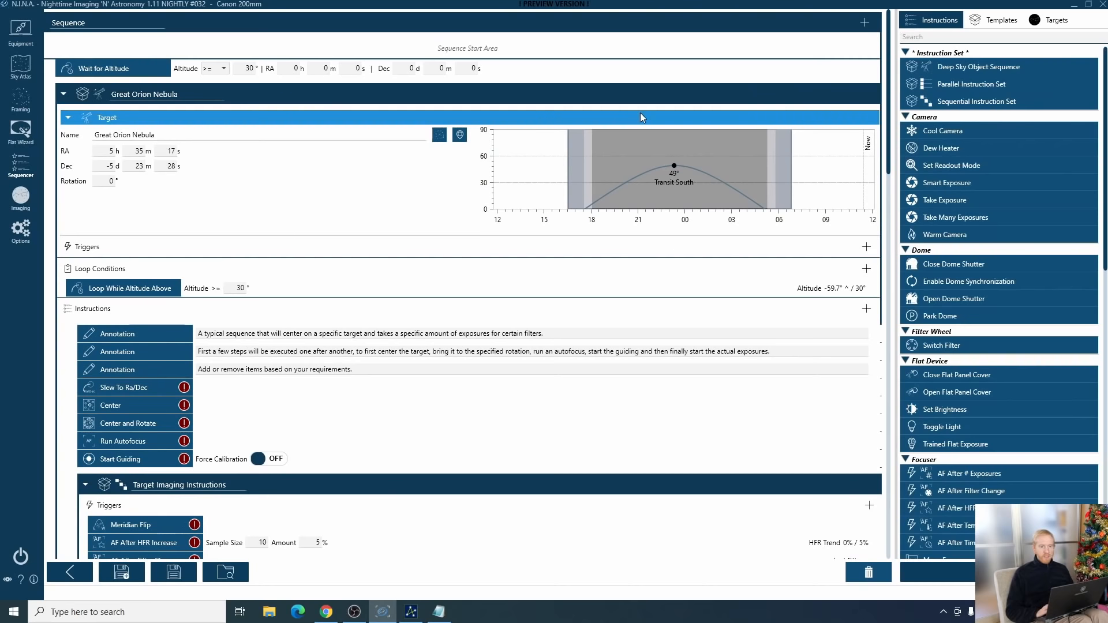
Search the instructions for wait and add Wait for Time and Wait for Time Span below Wait for Altitude, before the Great Orion Nebula target
scroll(1014, 203, down, 10)
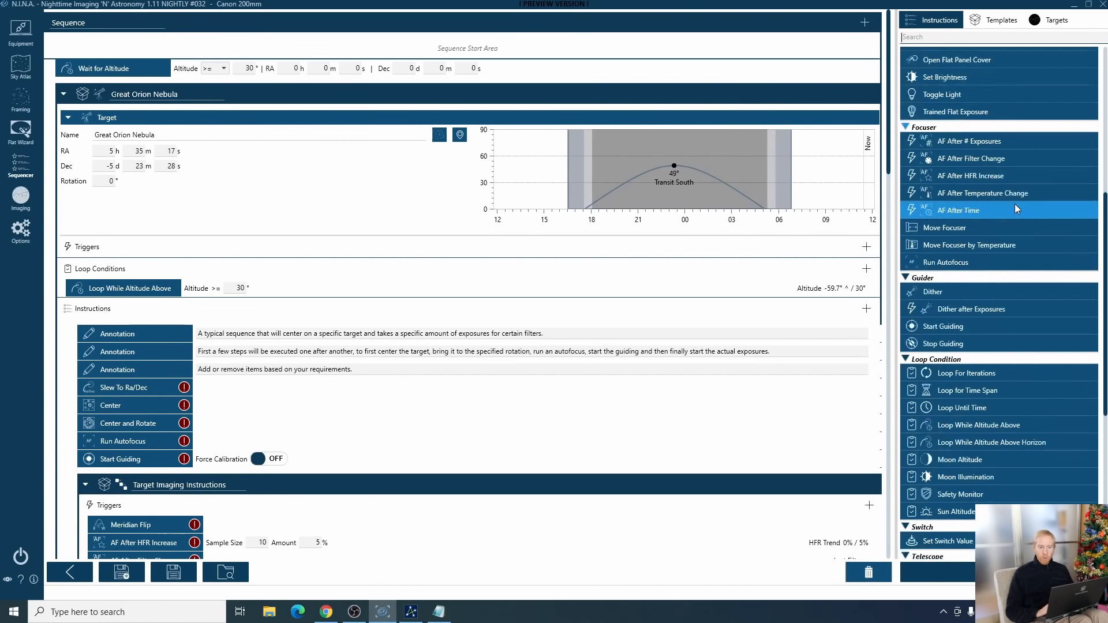
scroll(1028, 254, up, 15)
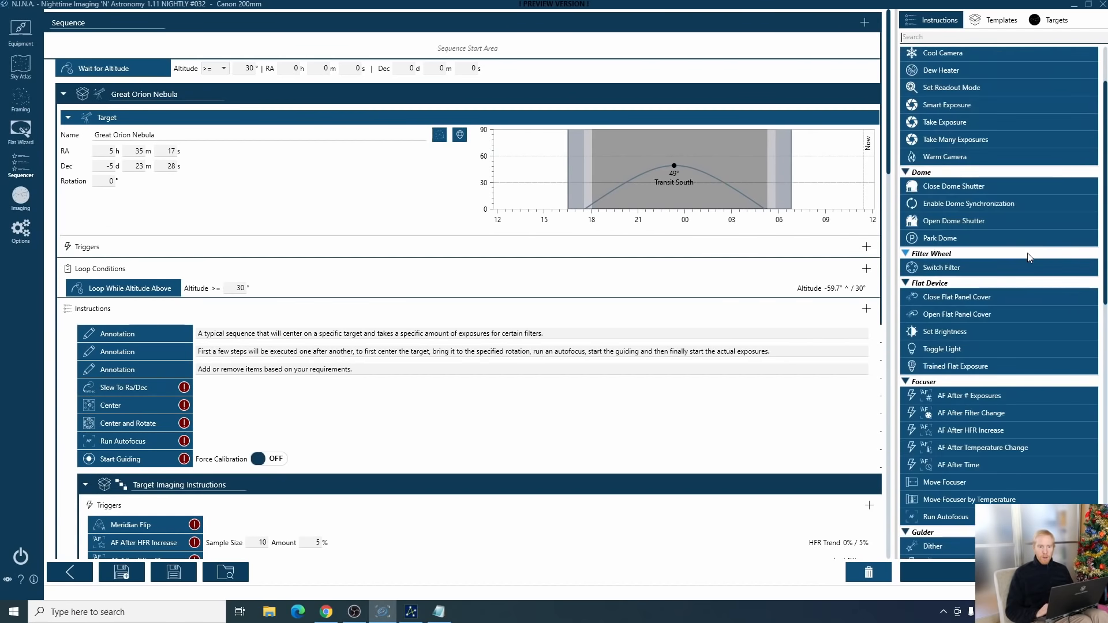
scroll(991, 261, down, 8)
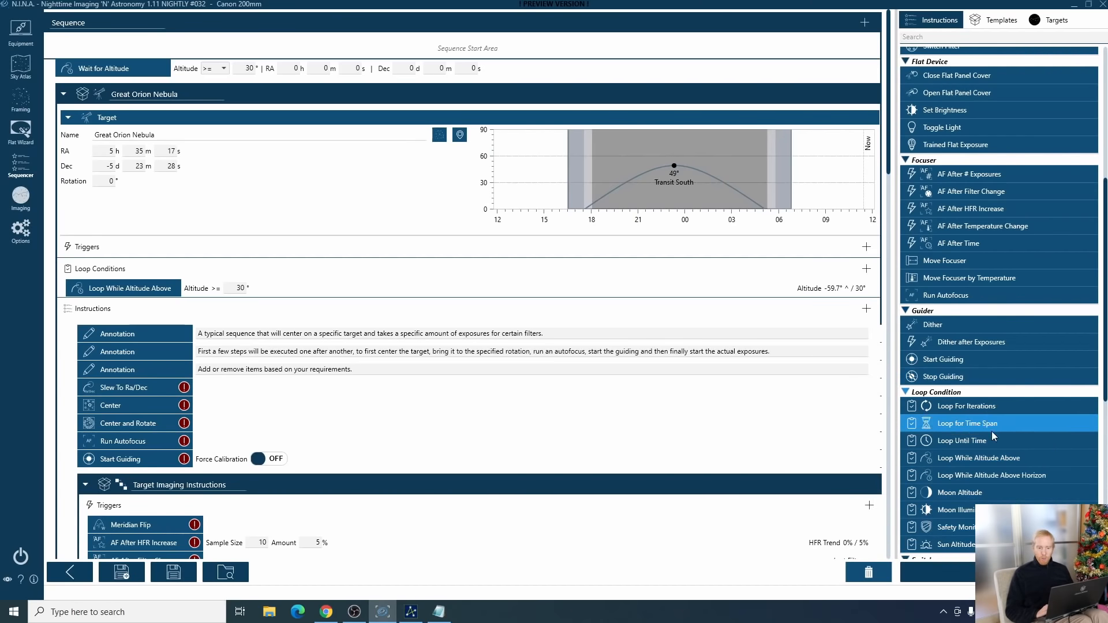
scroll(1010, 427, down, 5)
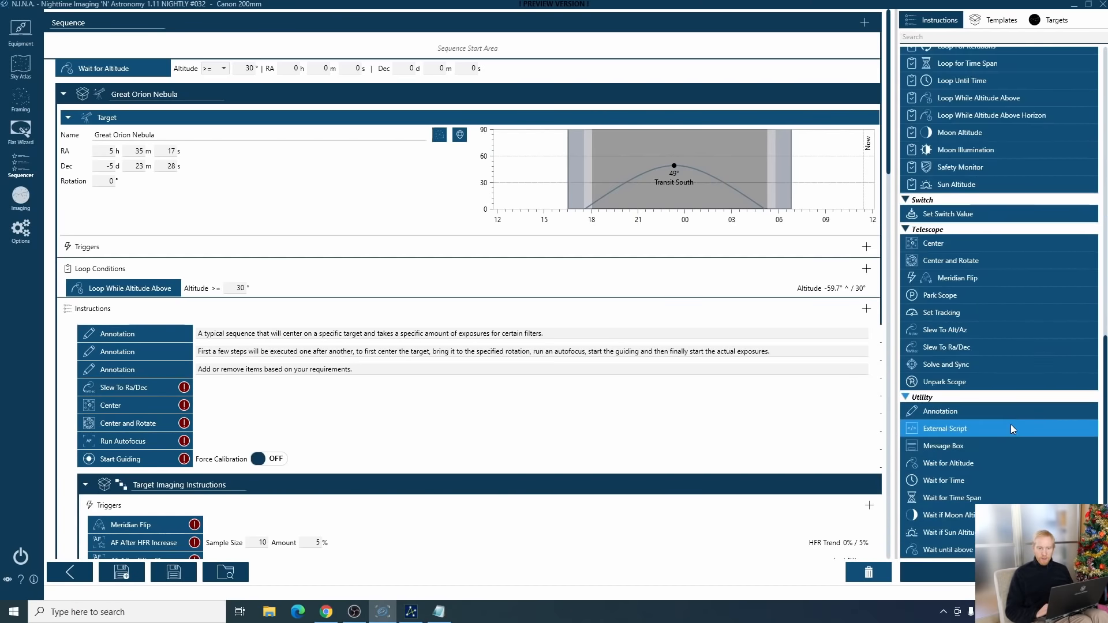
click(936, 37)
text(wait)
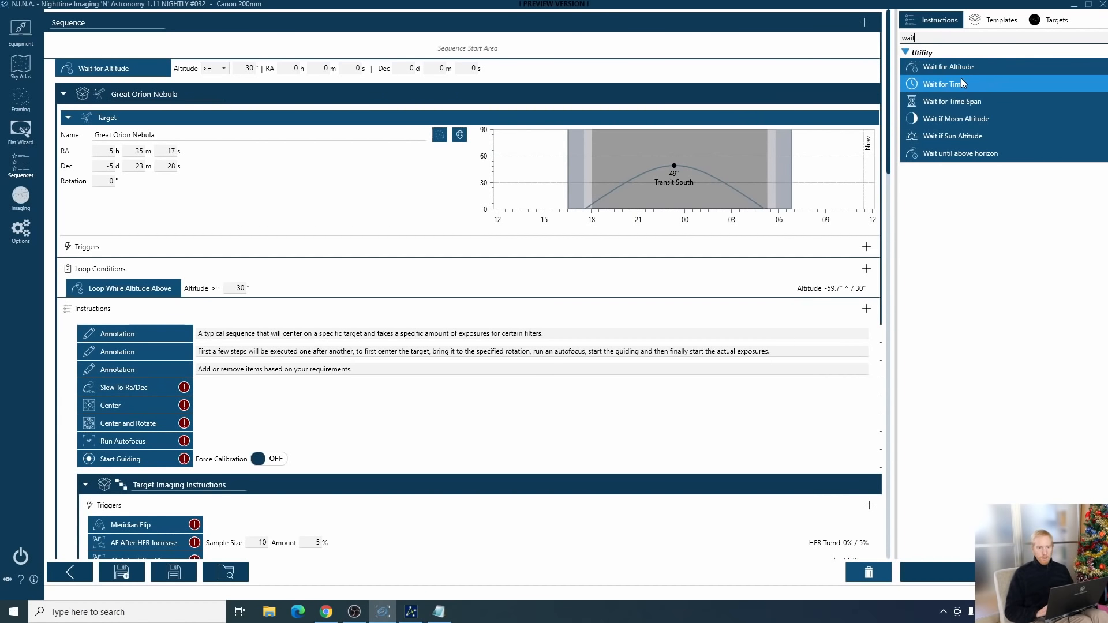
drag(960, 84, 120, 79)
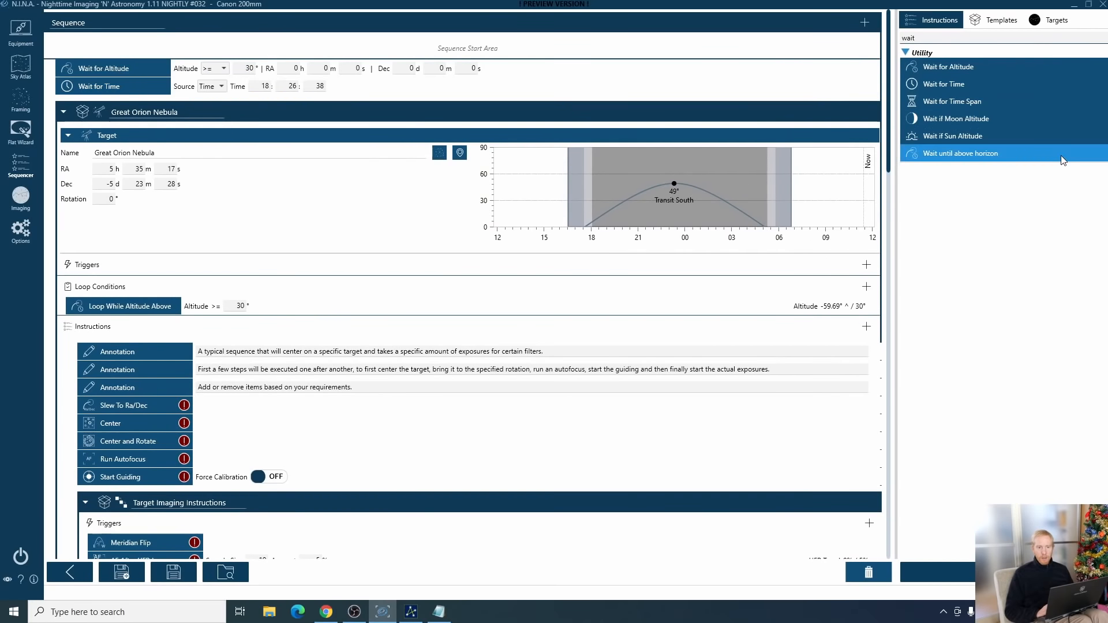
mouse_move(953, 102)
mouse_down()
mouse_move(427, 81)
mouse_move(347, 106)
mouse_up()
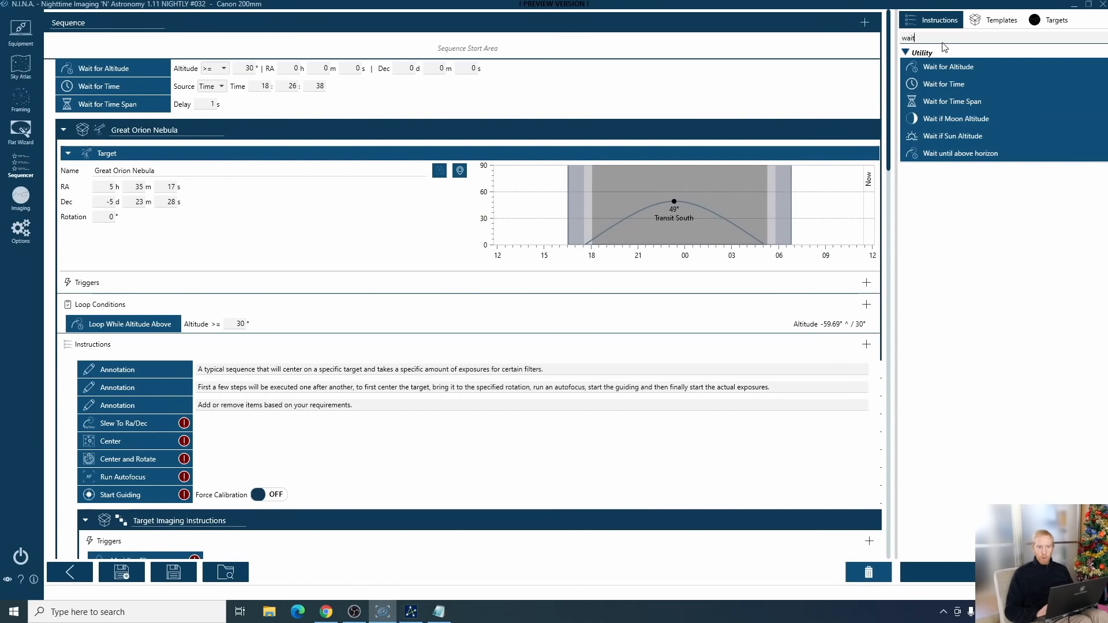
Clear the instruction search and add an External Script below Wait for Time Span, before the Great Orion Nebula target
key(BackSpace)
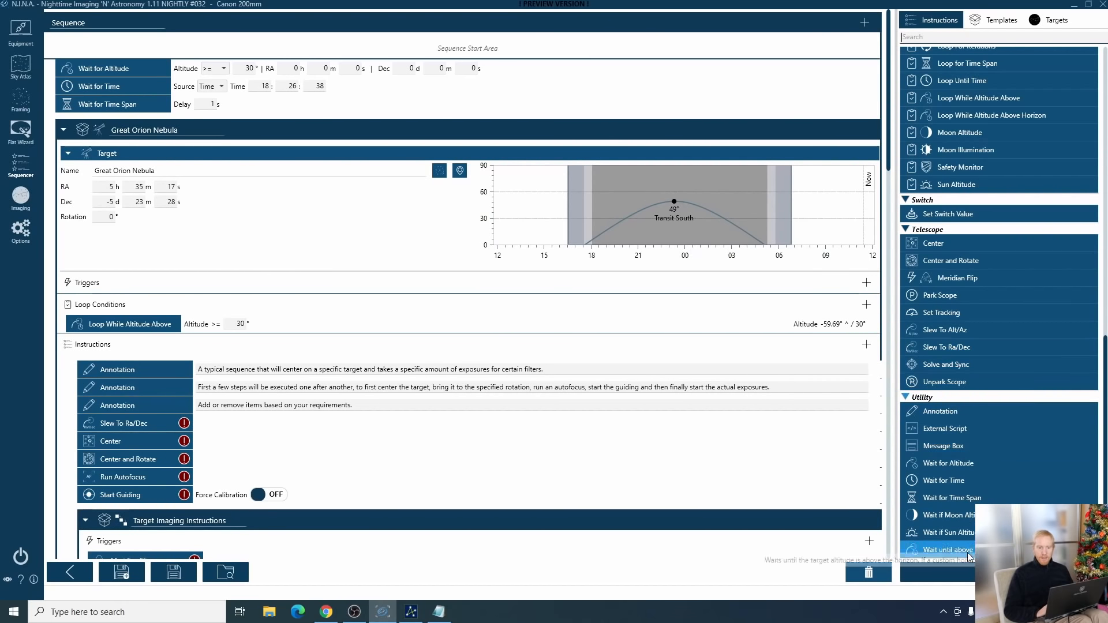
mouse_move(947, 430)
mouse_down()
mouse_move(167, 87)
mouse_move(163, 114)
mouse_up()
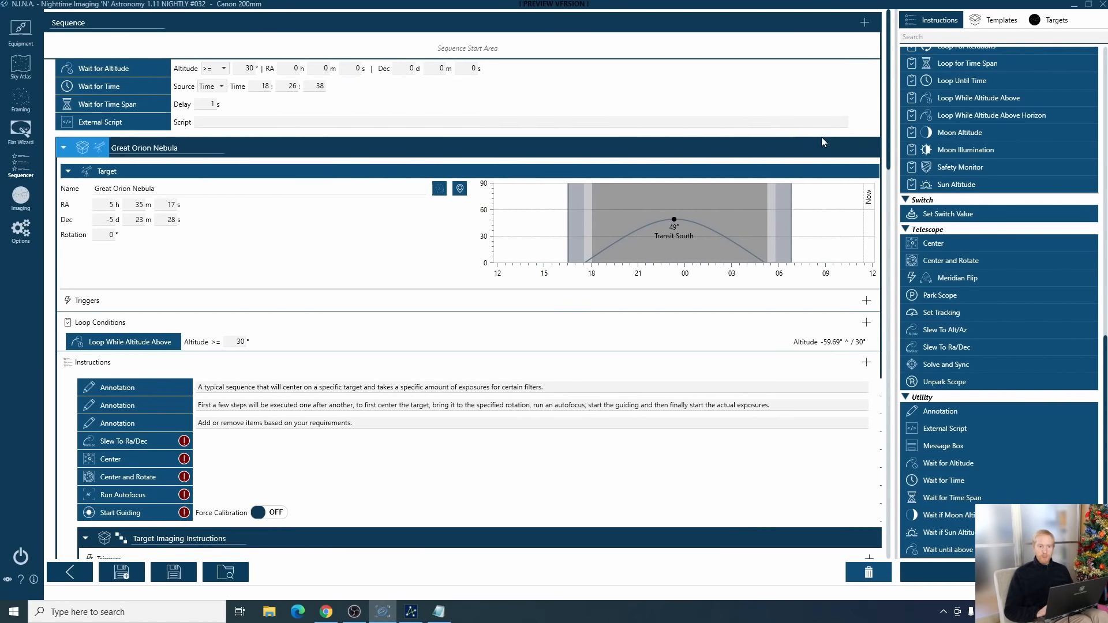
scroll(1007, 229, up, 10)
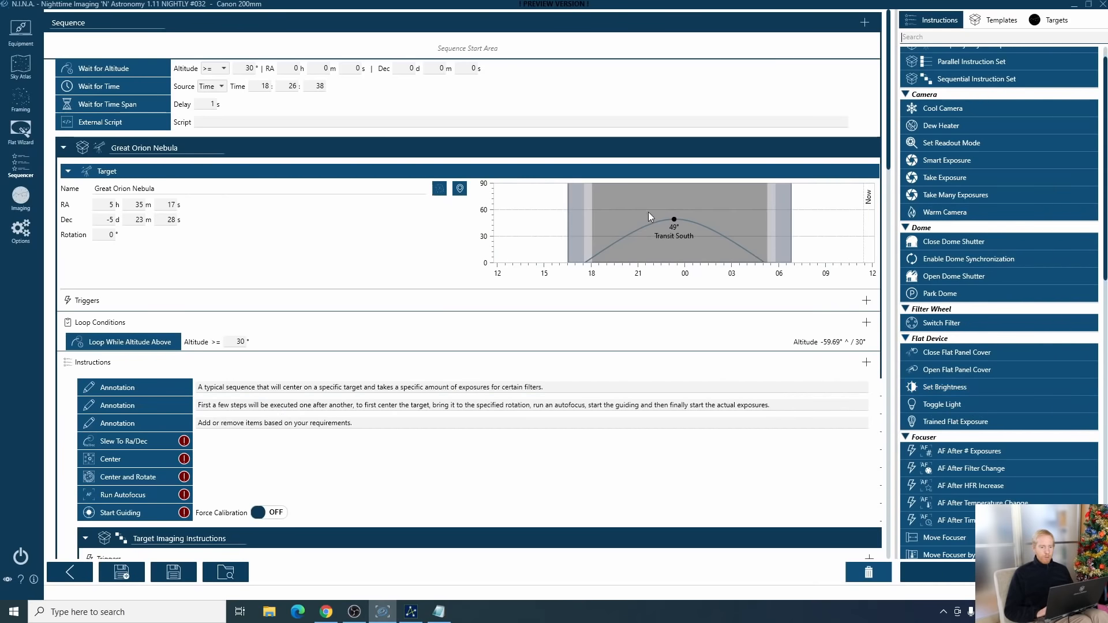
Delete the External Script, Wait for Time Span, Wait for Time and Wait for Altitude instructions preceding the Great Orion Nebula target
mouse_move(833, 147)
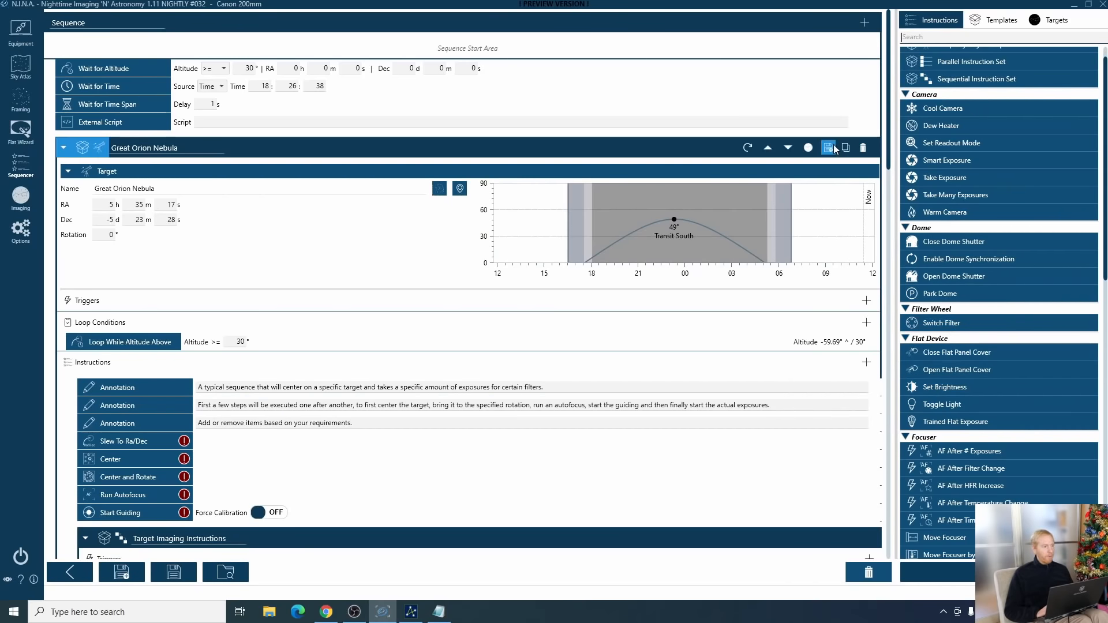
click(864, 123)
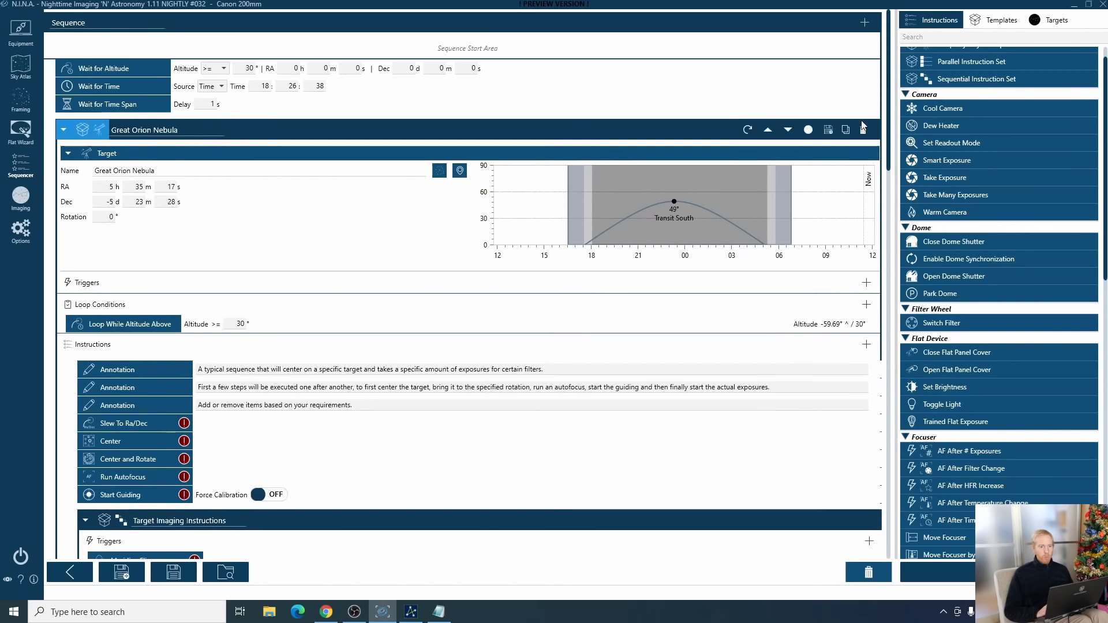
click(861, 105)
click(859, 88)
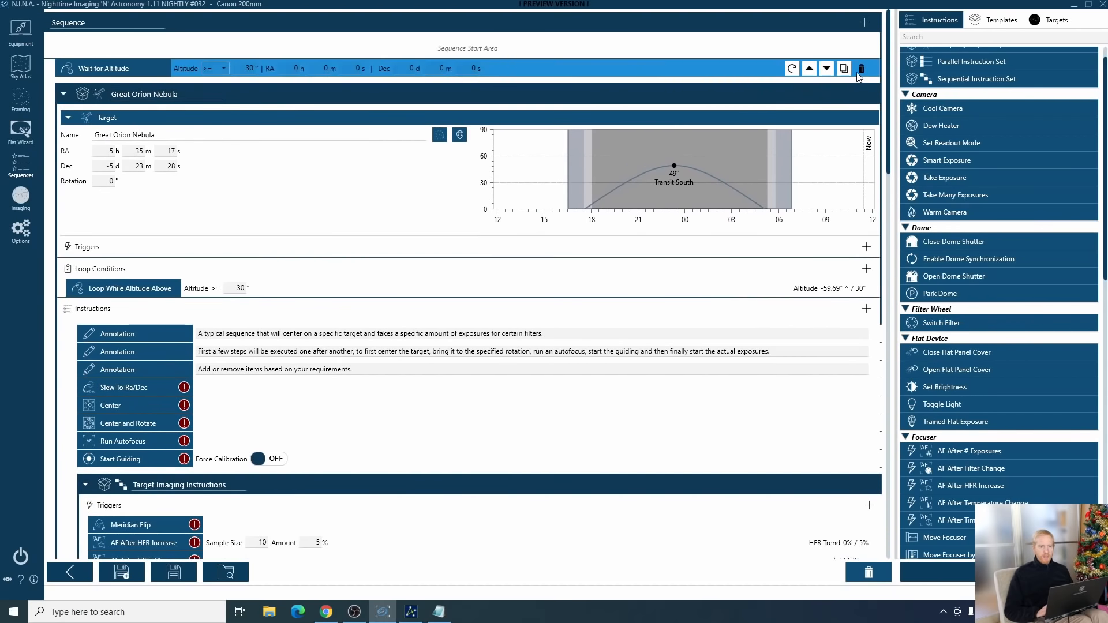
click(860, 69)
Review the Great Orion Nebula and Andromeda Nebula targets, including their instructions, triggers and exposure sets
scroll(753, 278, down, 3)
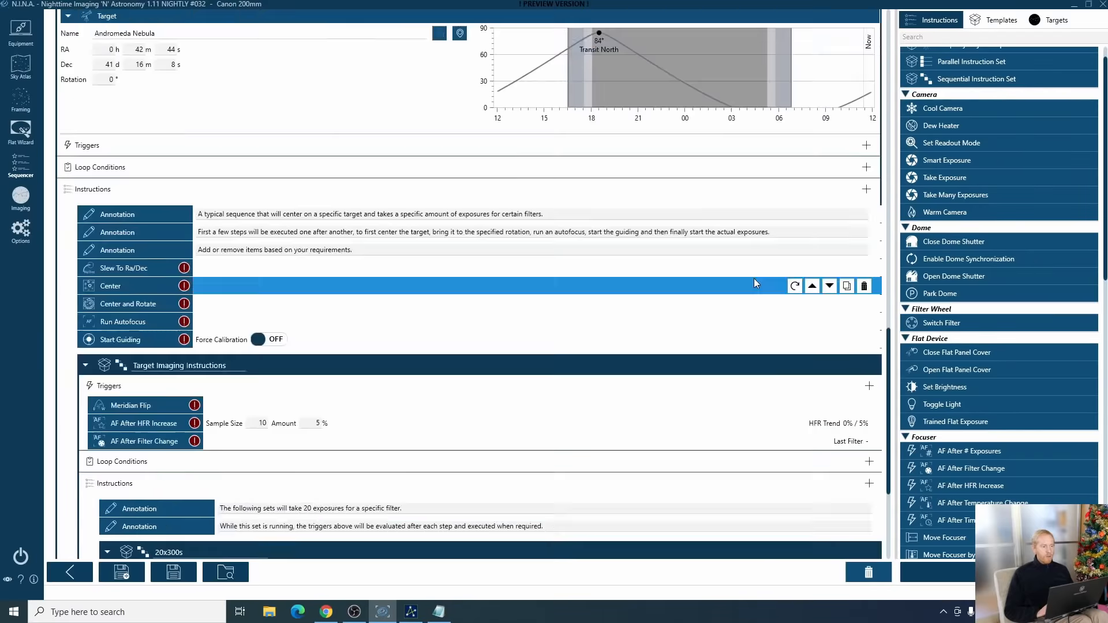
scroll(754, 278, down, 3)
scroll(754, 278, up, 3)
scroll(754, 278, down, 5)
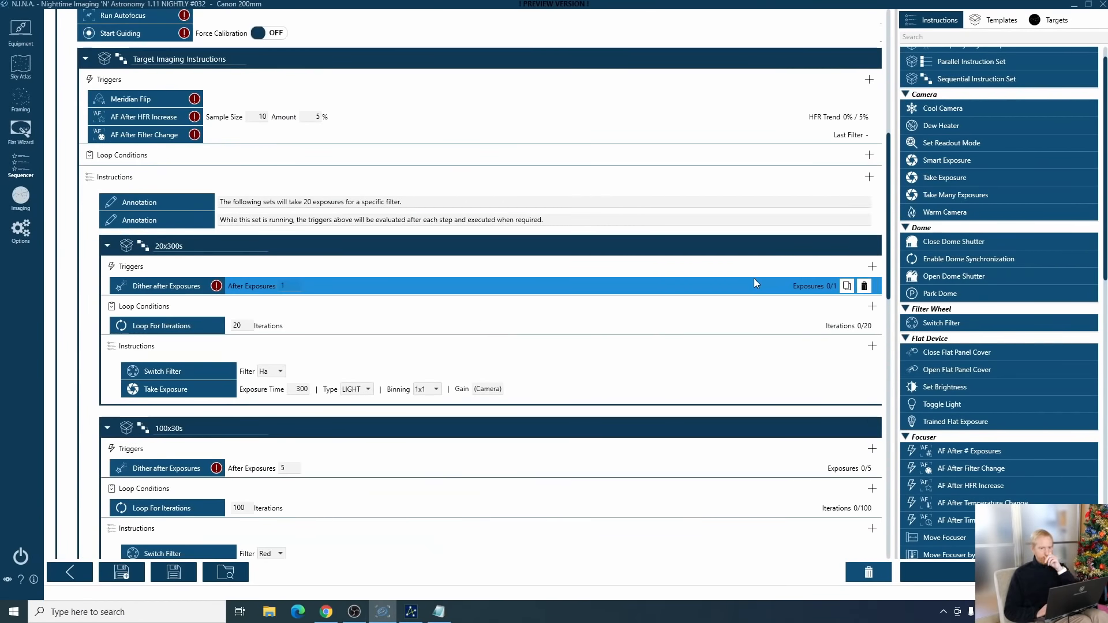
scroll(754, 278, up, 7)
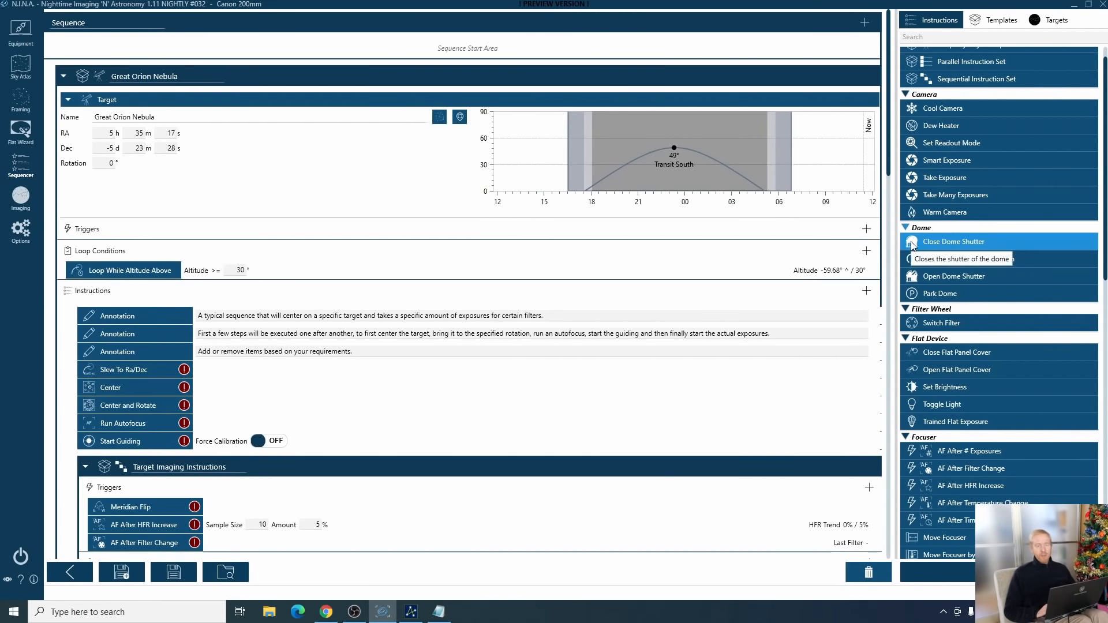
scroll(912, 246, up, 1)
scroll(357, 350, down, 15)
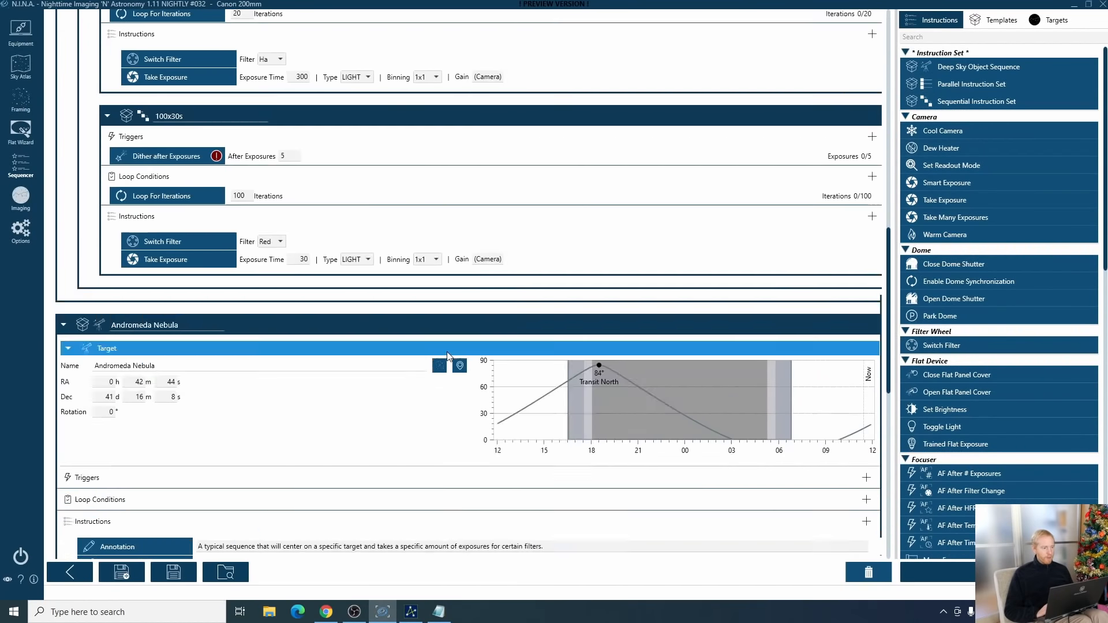
scroll(401, 313, up, 5)
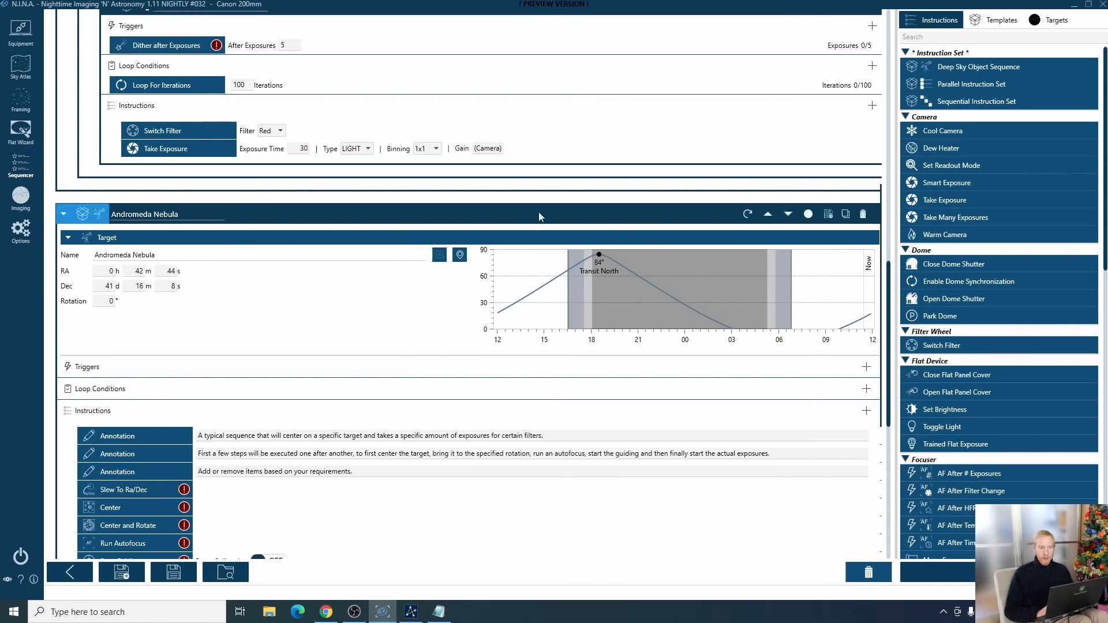
scroll(539, 213, up, 10)
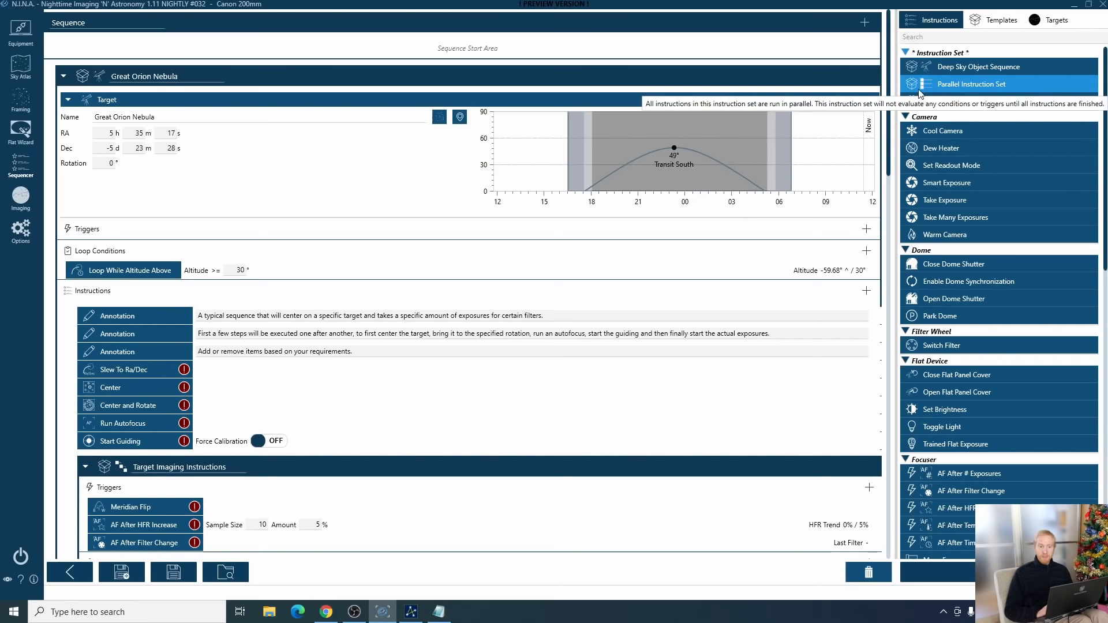
Add a Parallel Instruction Set before the Great Orion Nebula containing Cool Camera and Dew Heater, with the dew heater switched on
drag(972, 87, 473, 48)
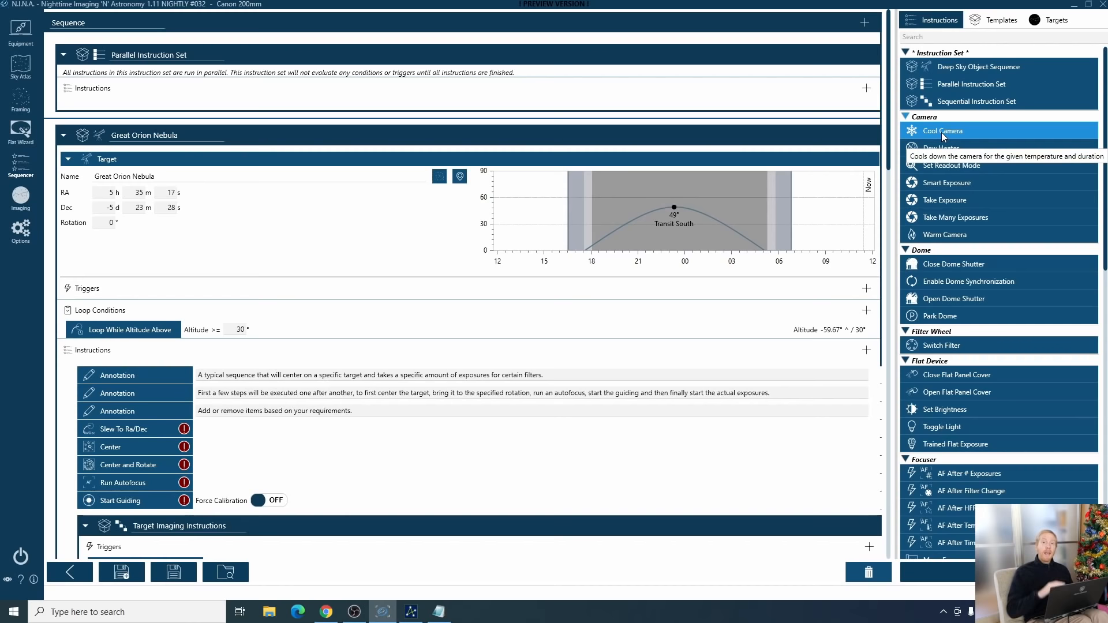
drag(941, 133, 262, 98)
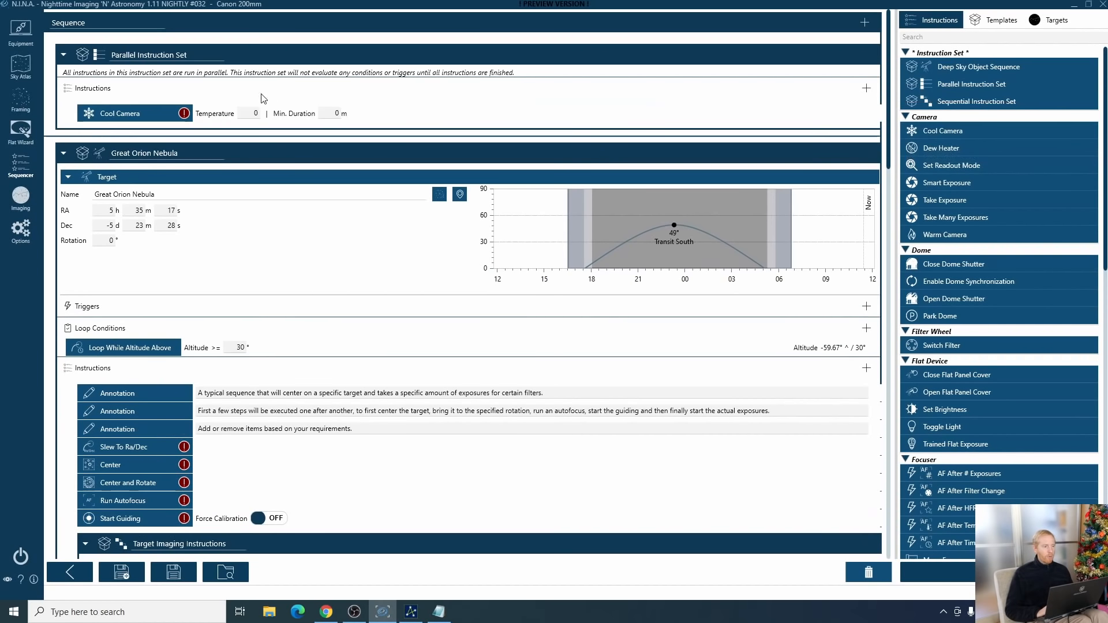
drag(947, 149, 196, 126)
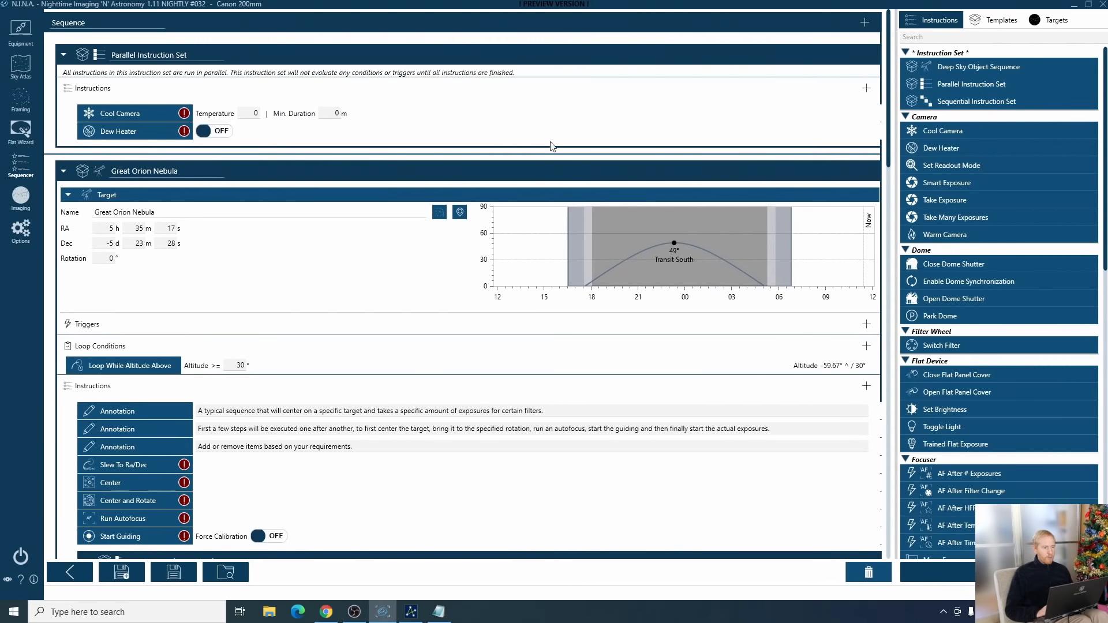
click(214, 131)
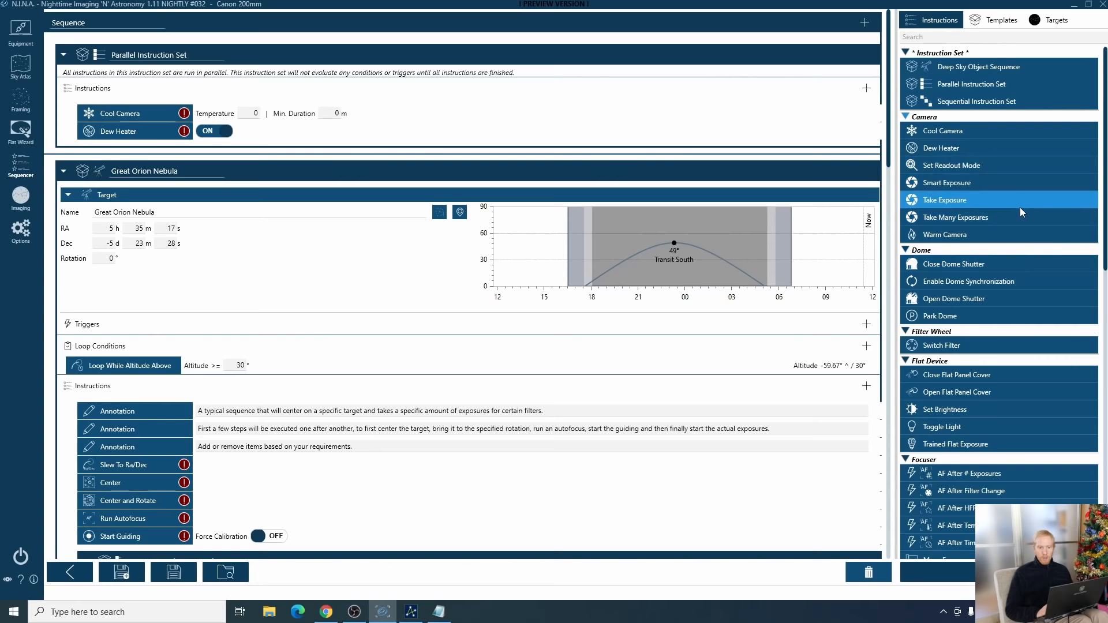
Add Open Dome Shutter and Unpark Scope to the Parallel Instruction Set, searching the instructions for unpa
drag(950, 300, 880, 110)
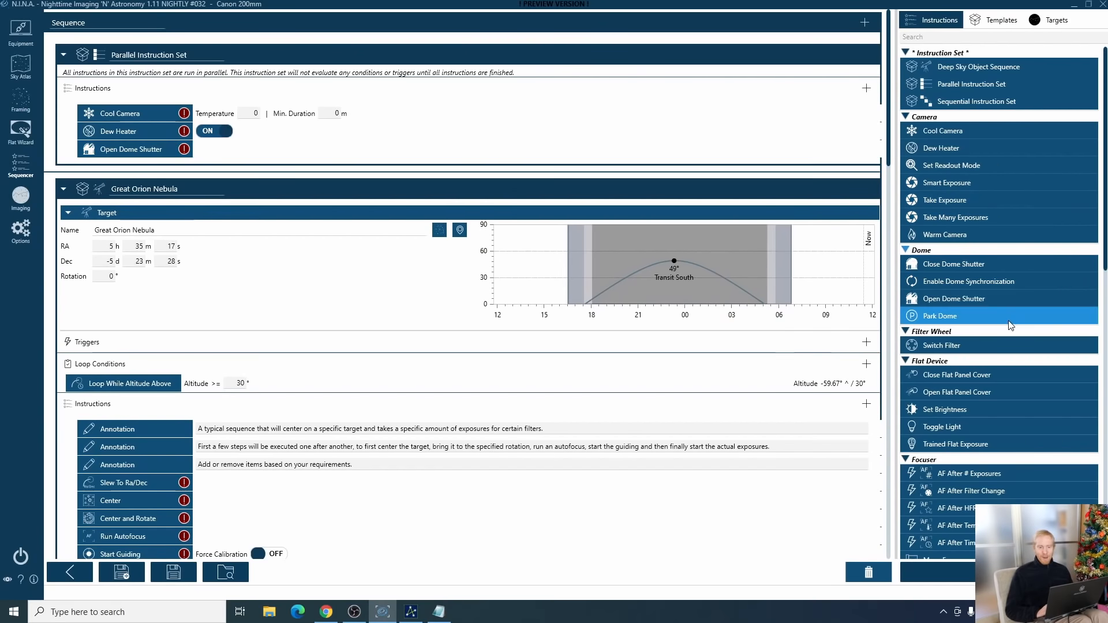
click(973, 38)
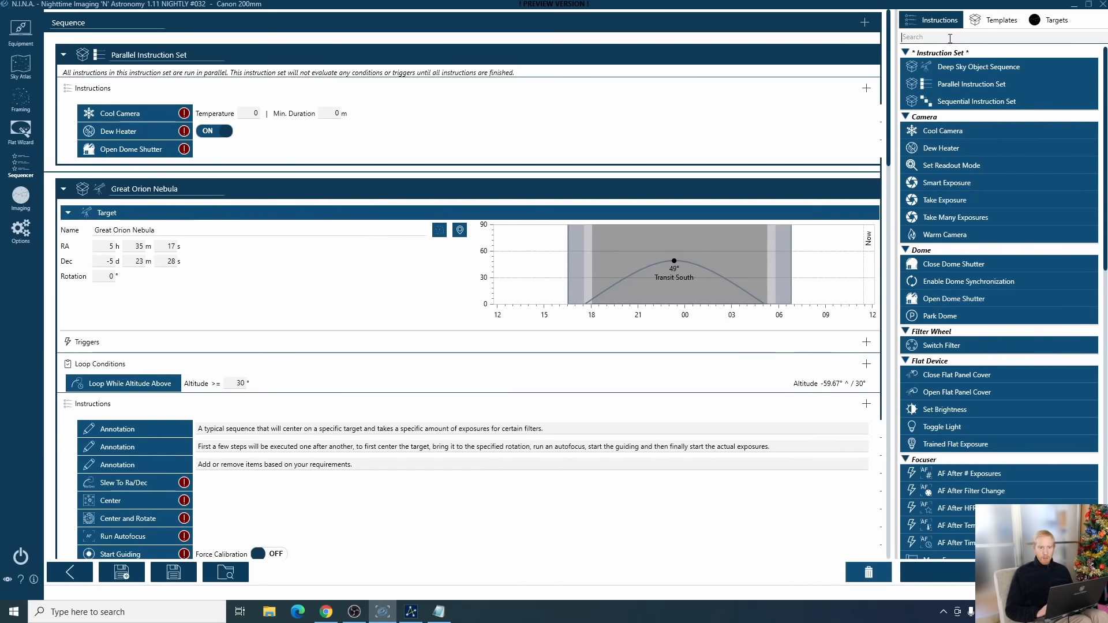
text(unpa)
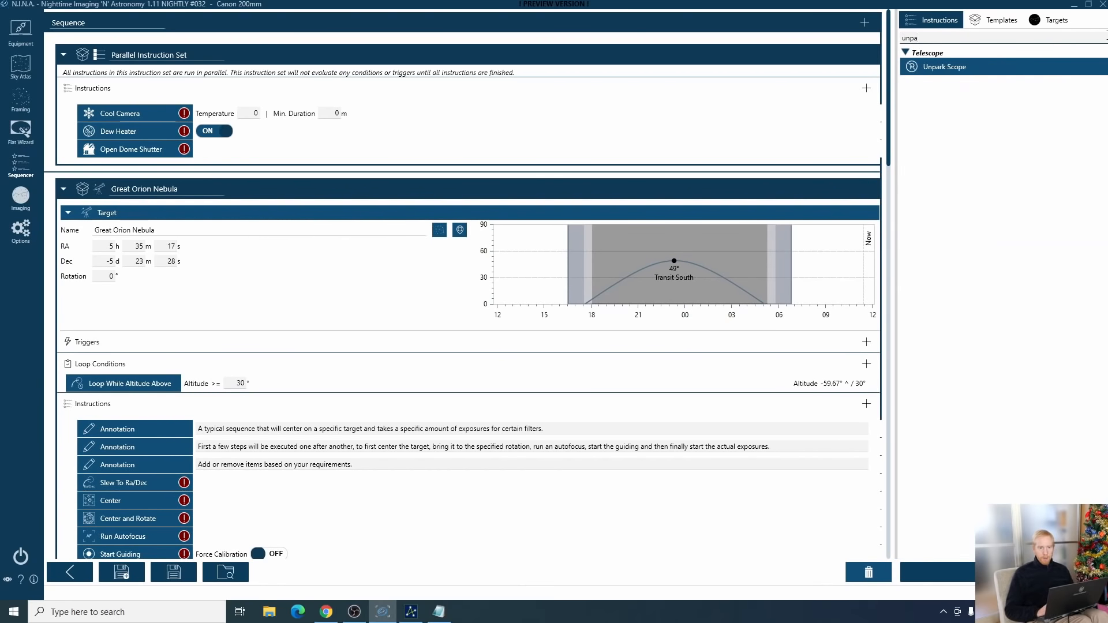
drag(945, 66, 240, 154)
Delete the Parallel Instruction Set from the sequence start area
mouse_move(896, 118)
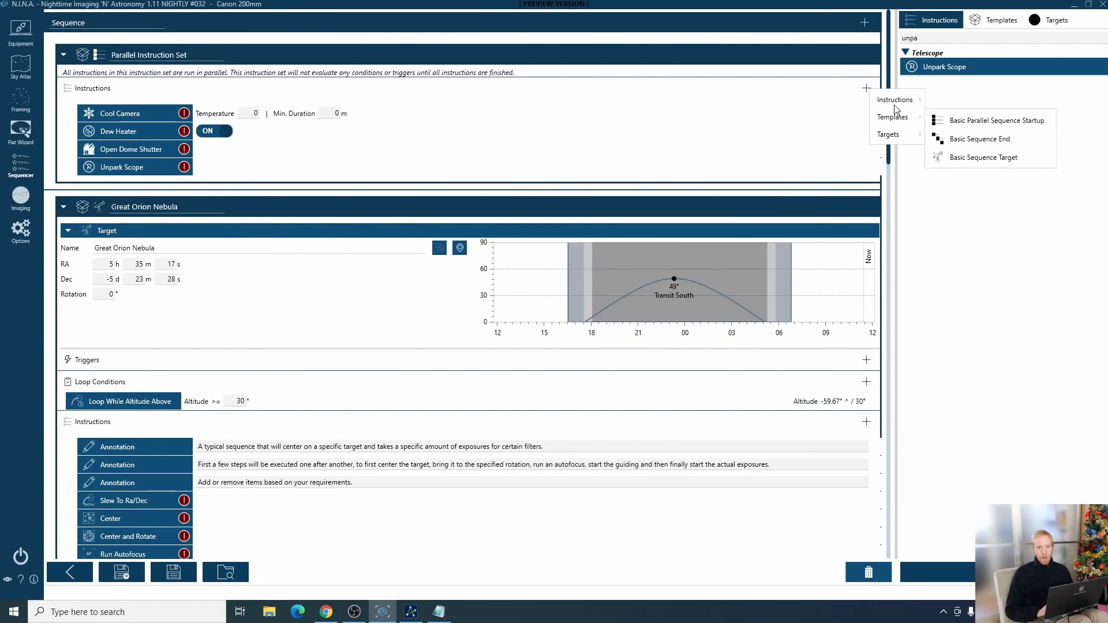
click(534, 150)
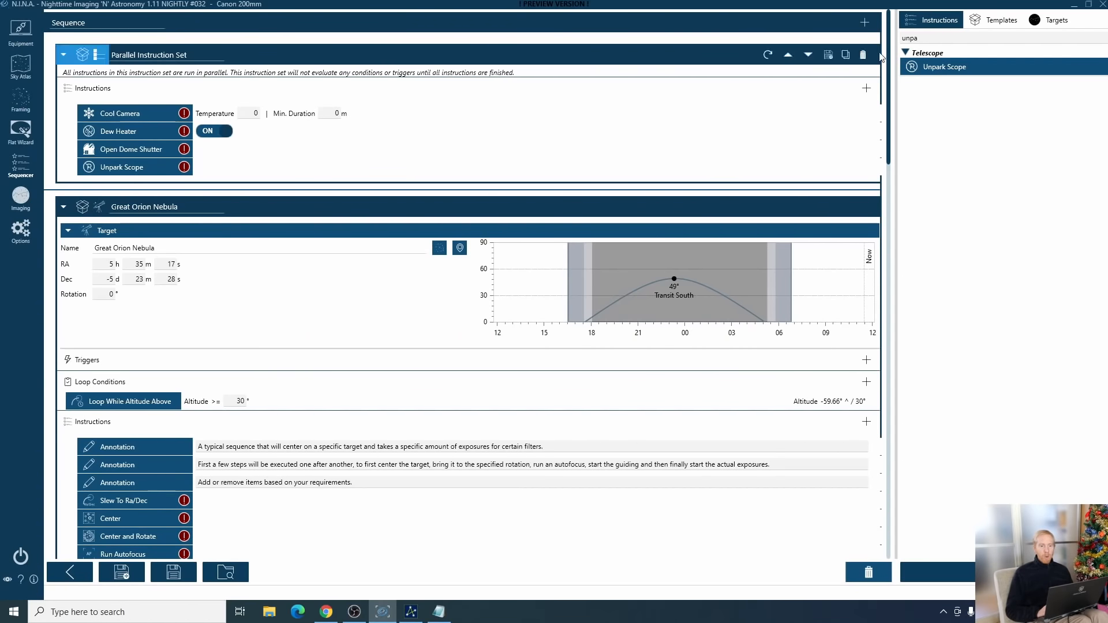
click(868, 55)
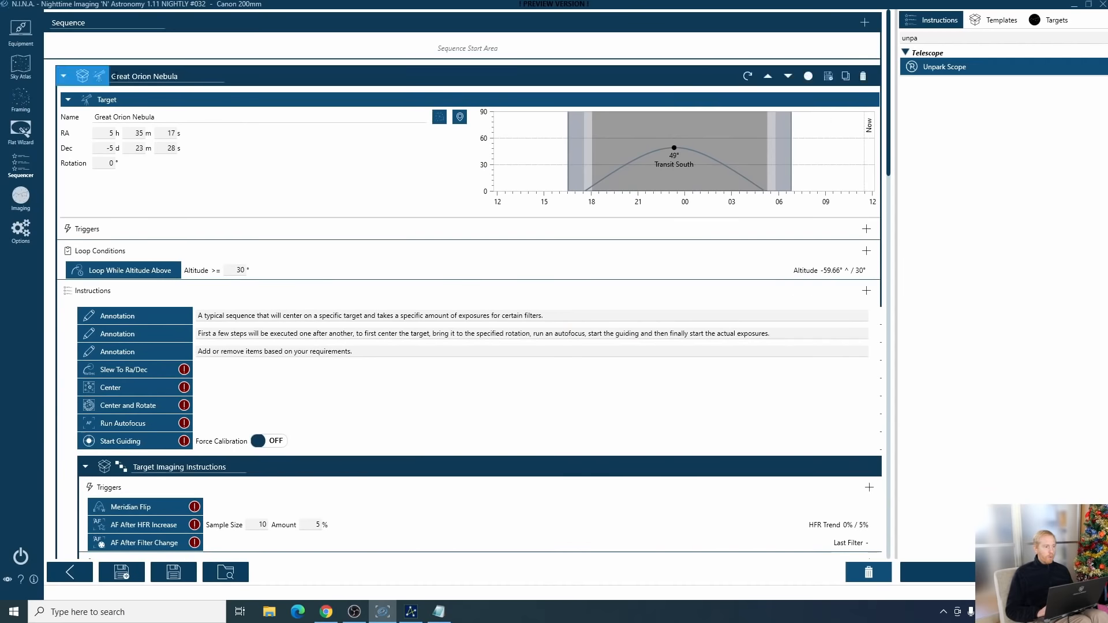
Move the Loop While Altitude Above condition from the Great Orion Nebula target into the loop conditions of its Target Imaging Instructions
scroll(372, 213, down, 5)
scroll(372, 214, up, 5)
scroll(373, 215, down, 10)
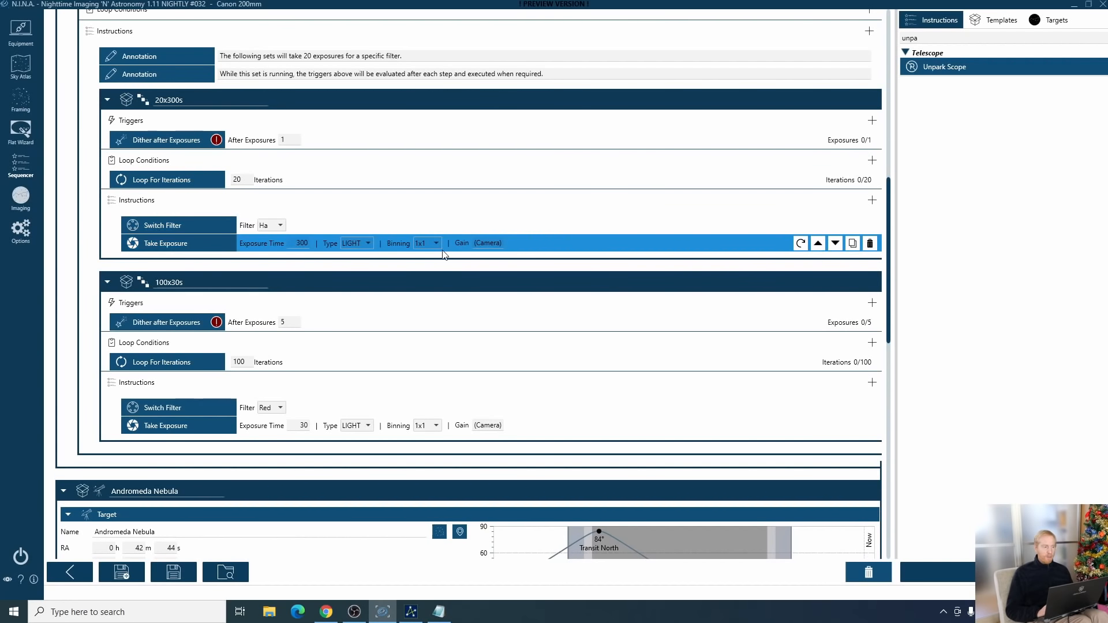
scroll(444, 255, up, 5)
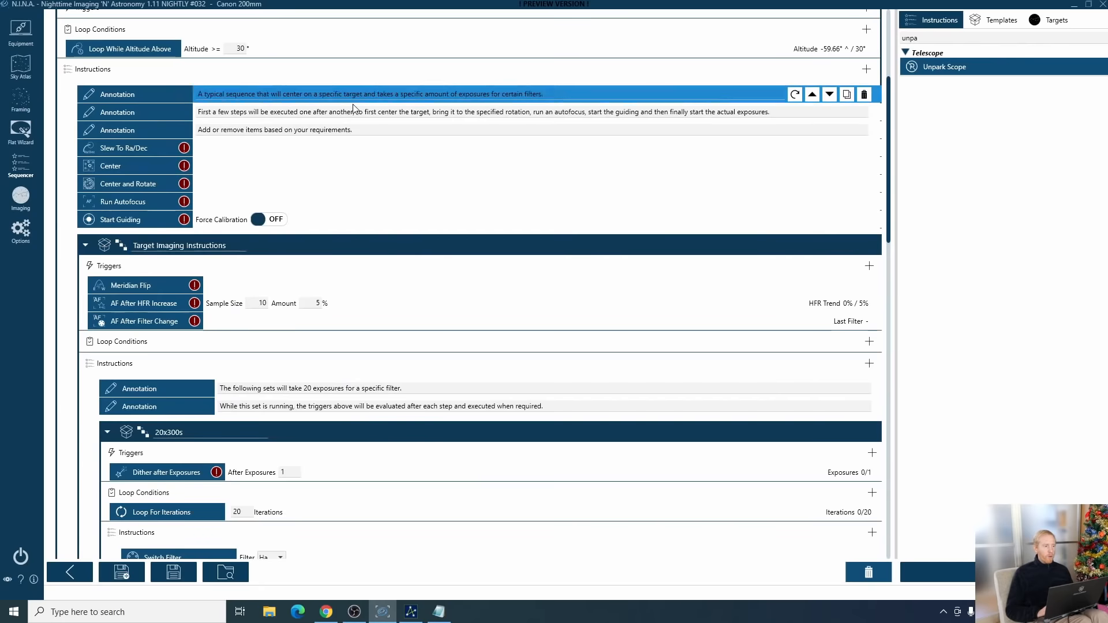
scroll(357, 256, up, 3)
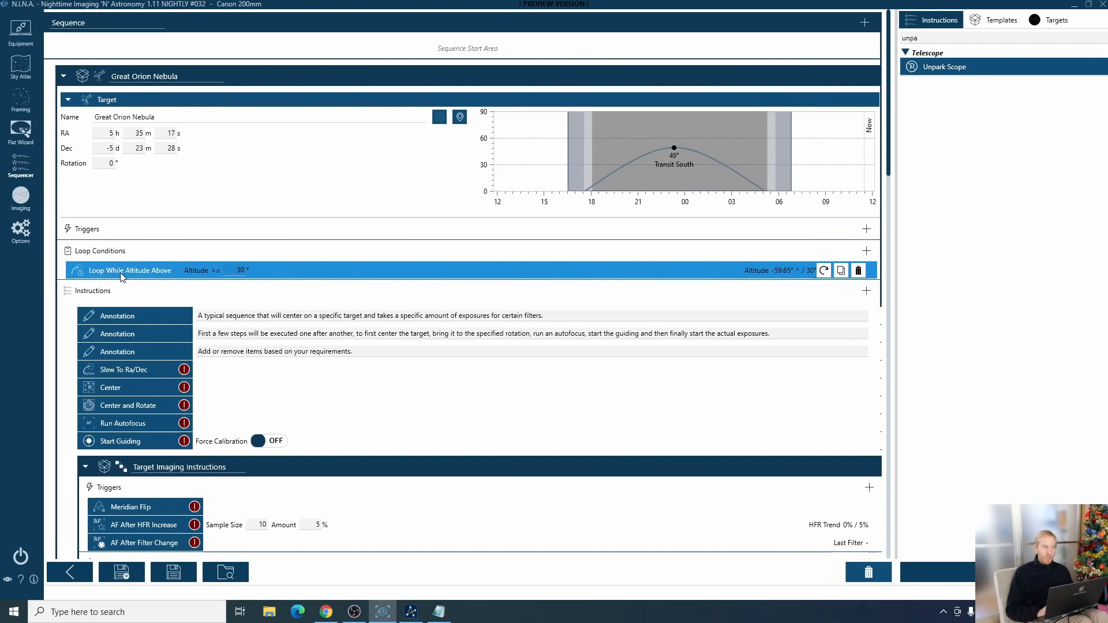
scroll(193, 163, down, 5)
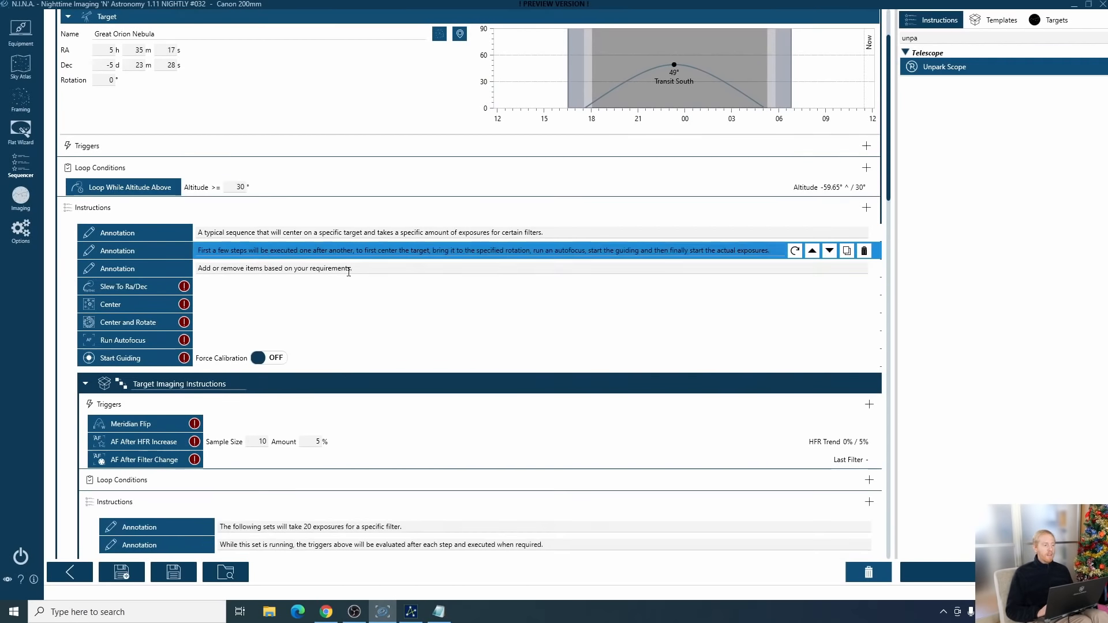
drag(130, 132, 145, 424)
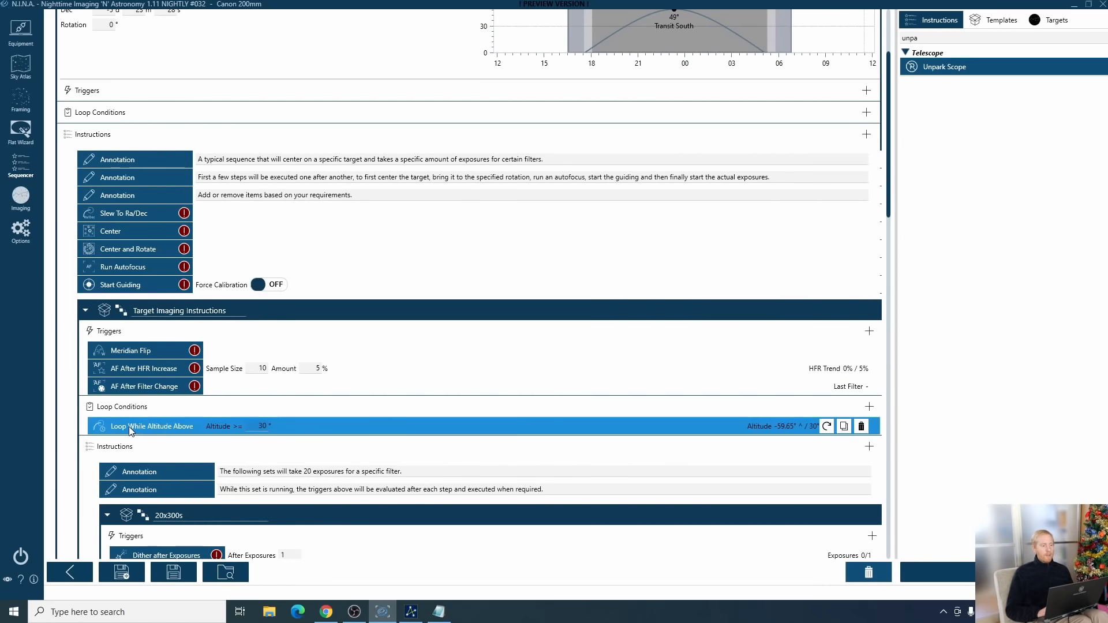
scroll(445, 309, up, 5)
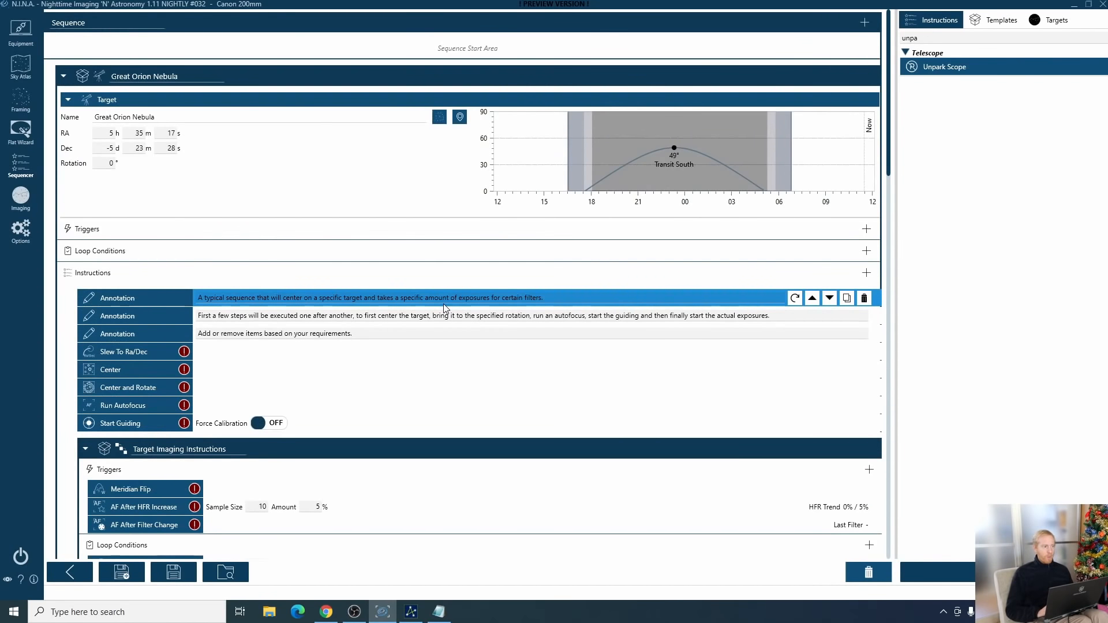
Add the Basic Parallel Sequence Startup template to the sequence start area and the Basic Sequence End template to the end area
click(993, 19)
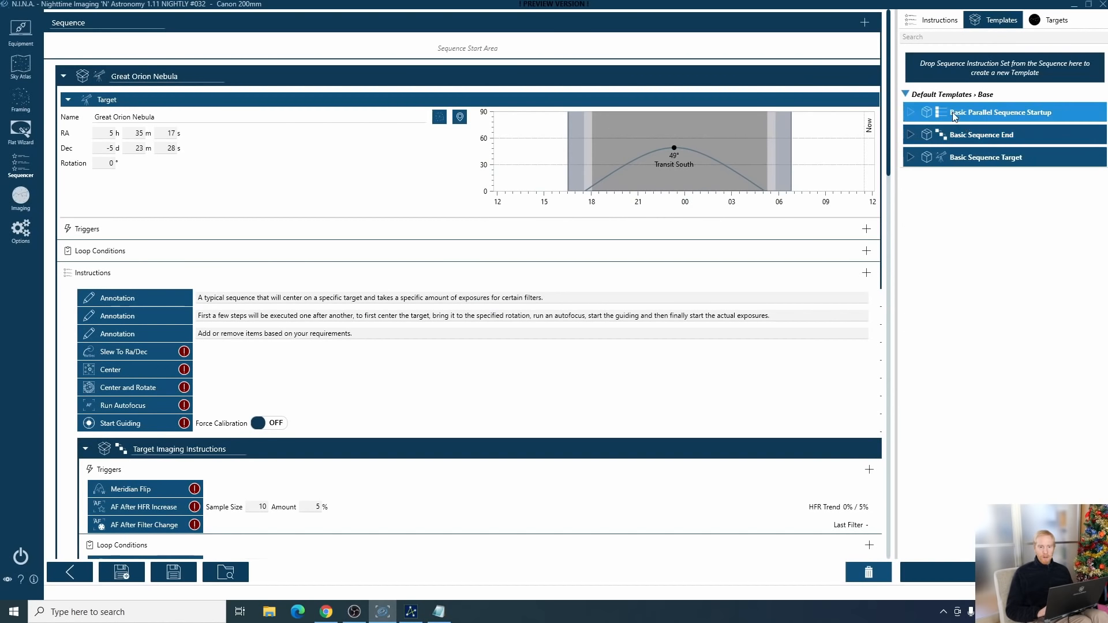
drag(953, 116, 448, 47)
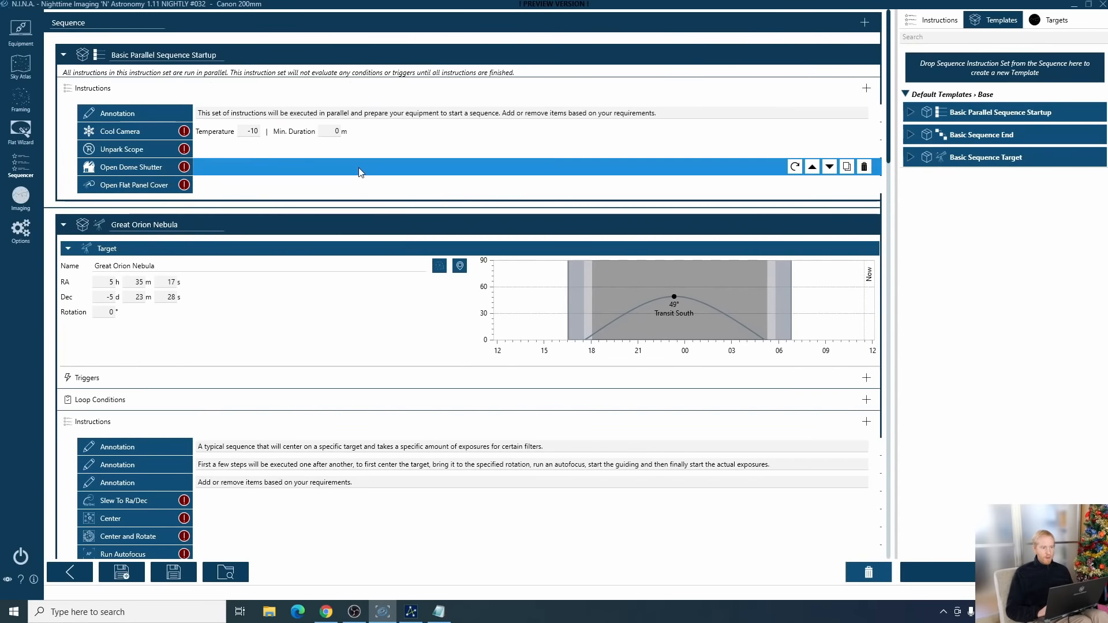
scroll(320, 260, down, 3)
scroll(319, 260, down, 10)
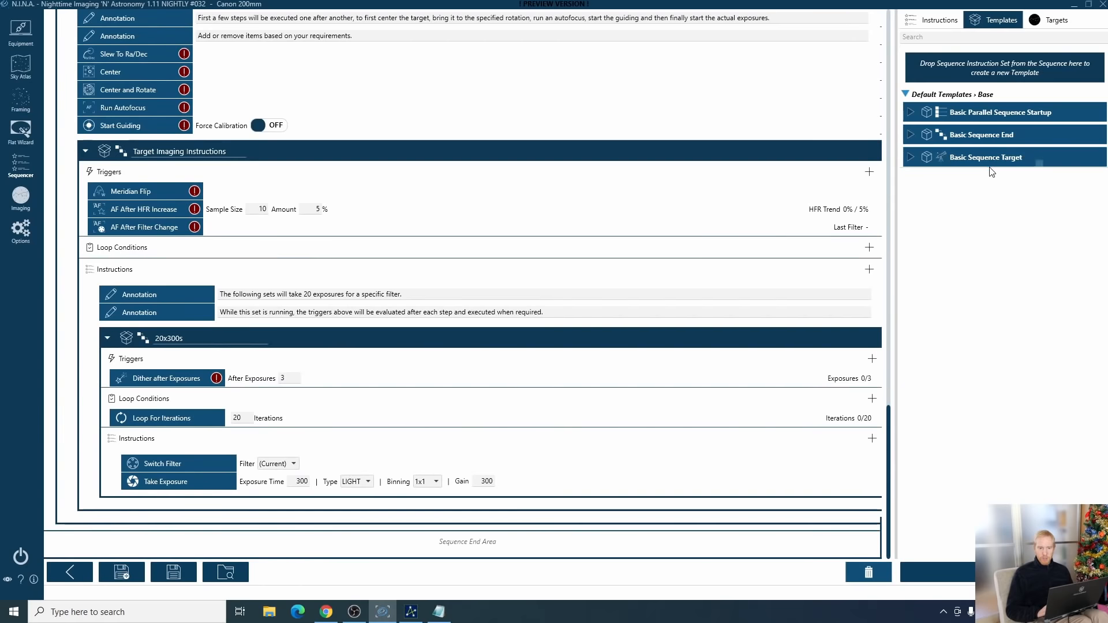
drag(960, 137, 409, 545)
scroll(638, 348, down, 8)
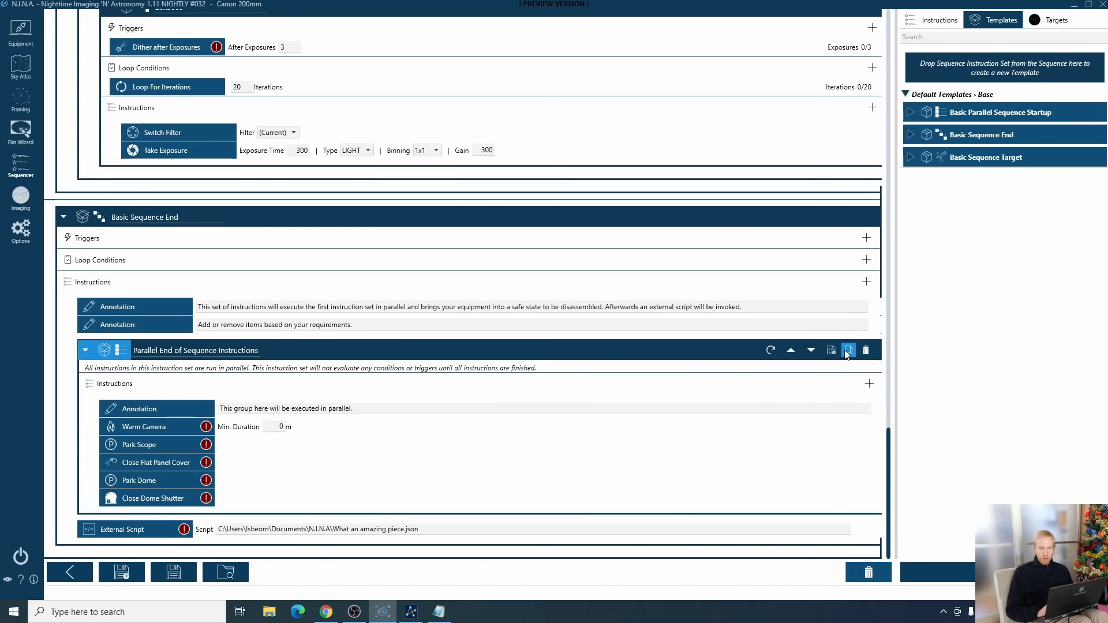
Move the Parallel End of Sequence Instructions up one position within Basic Sequence End and back down again
click(791, 351)
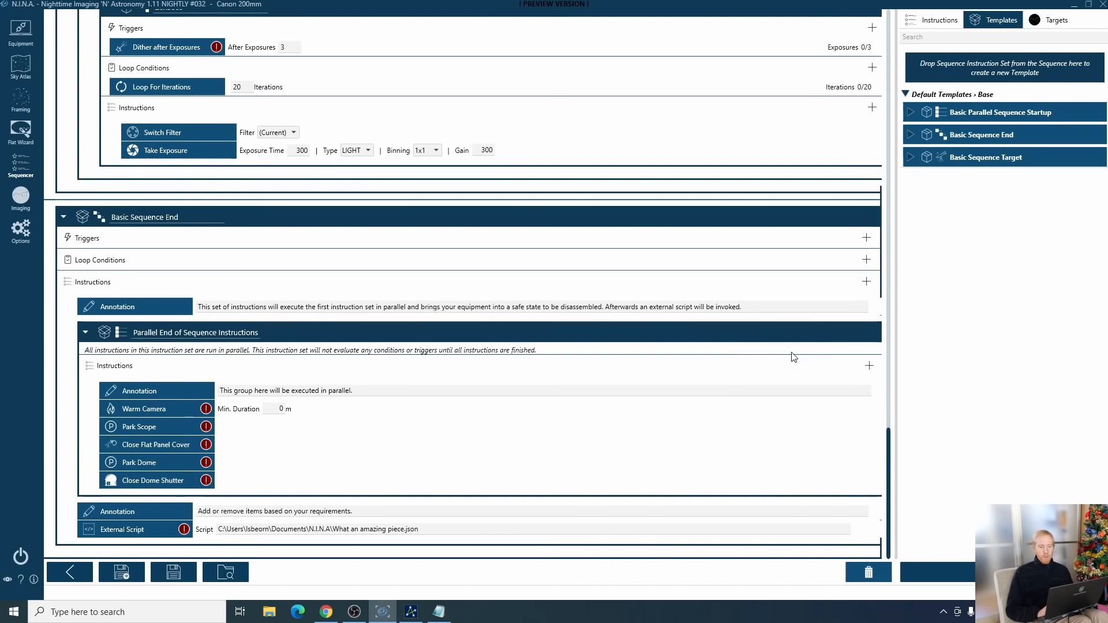
click(811, 333)
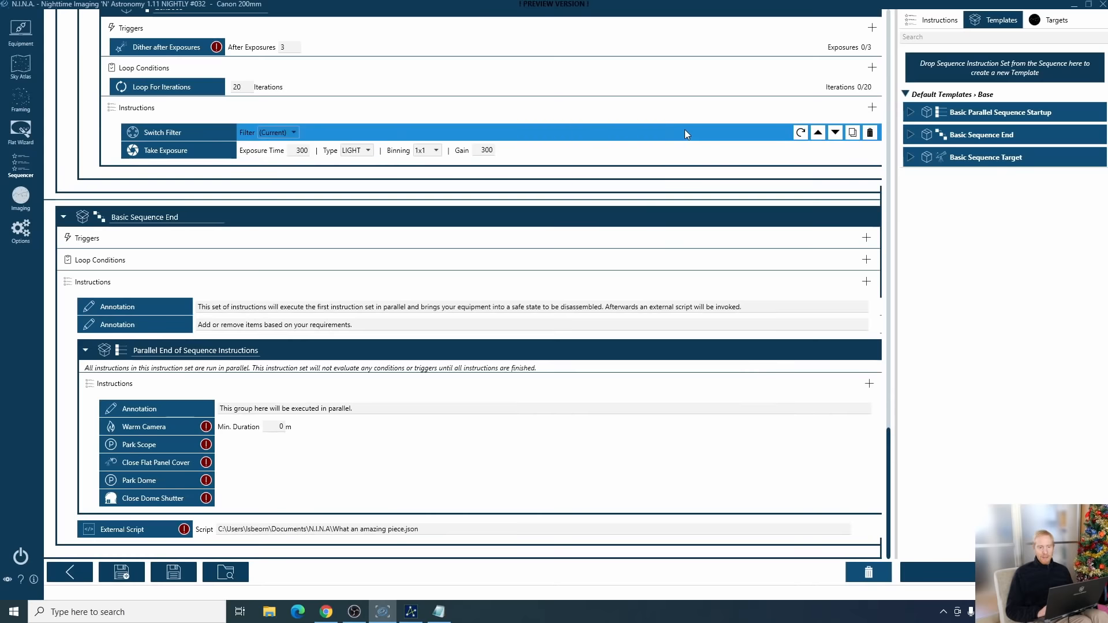
scroll(683, 234, up, 2)
scroll(683, 233, up, 8)
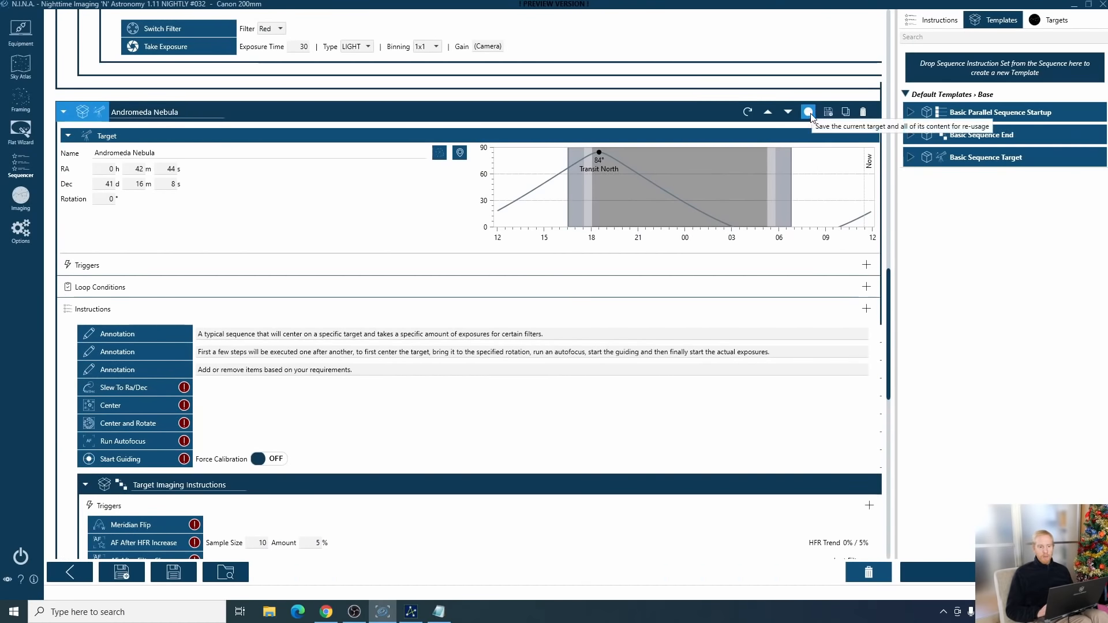
Look over the instructions, triggers and exposure sets of the Great Orion Nebula and Andromeda Nebula targets
scroll(685, 194, down, 5)
scroll(686, 196, up, 6)
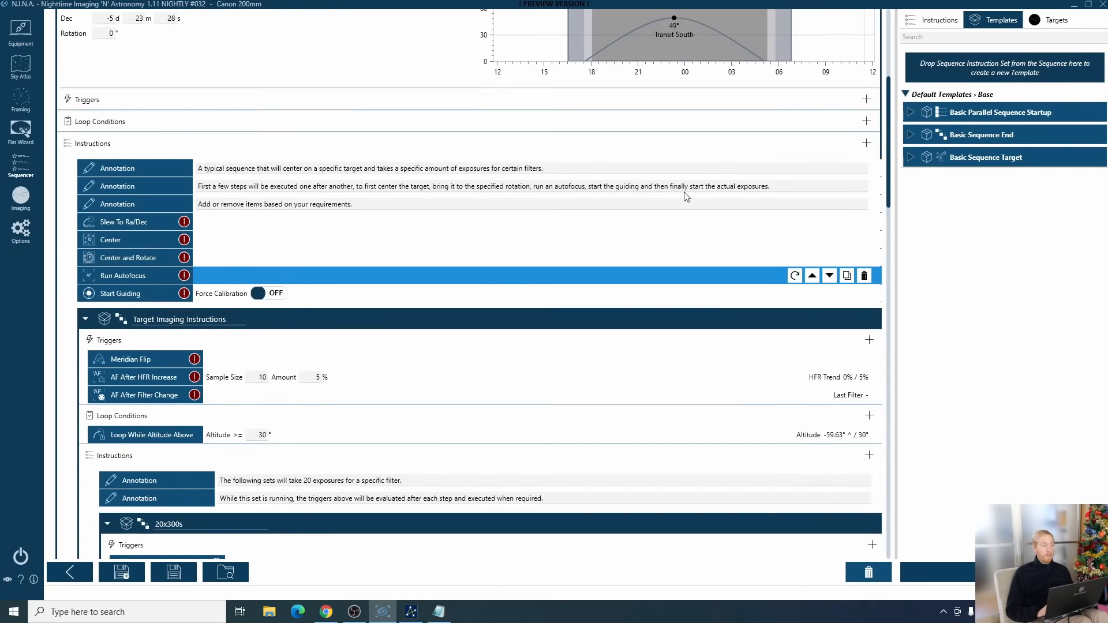
scroll(685, 196, down, 1)
scroll(685, 193, down, 8)
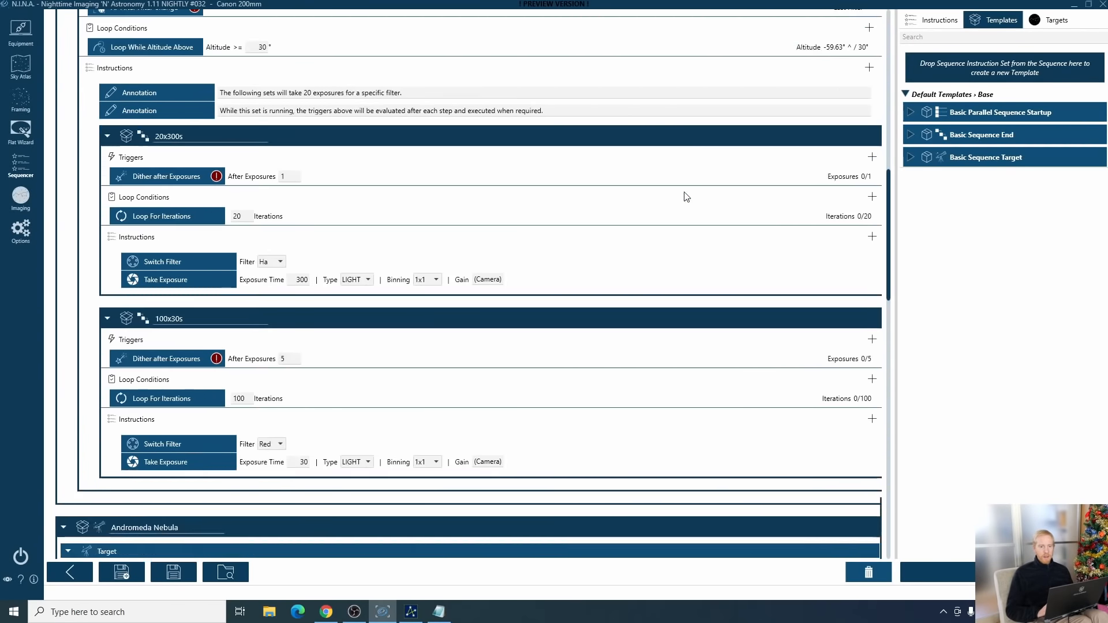
scroll(684, 193, up, 6)
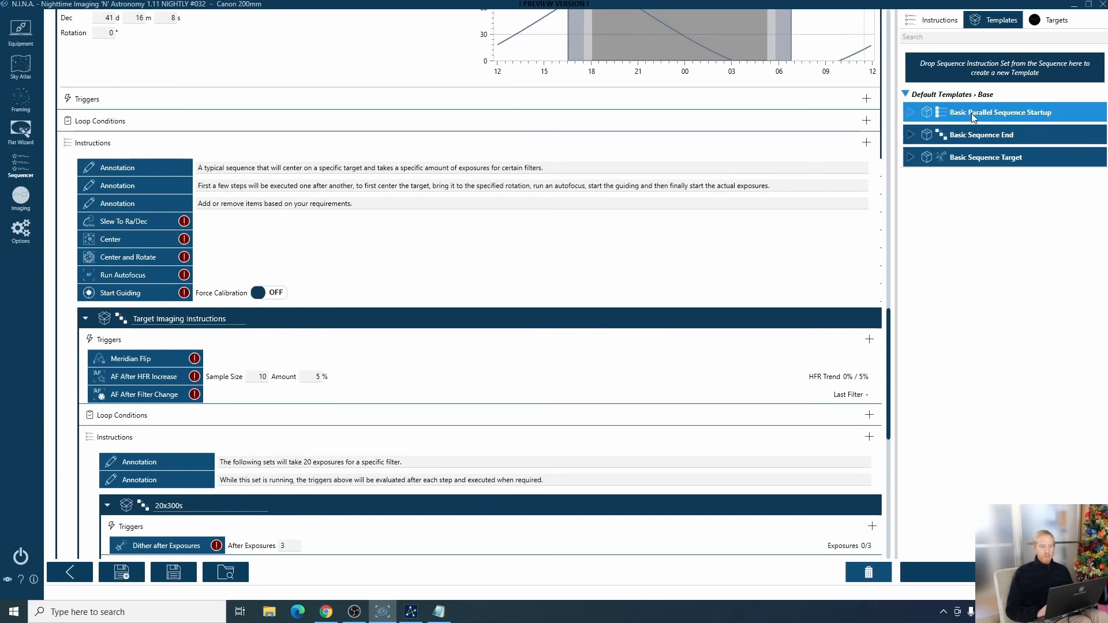
scroll(589, 346, down, 3)
scroll(591, 347, down, 5)
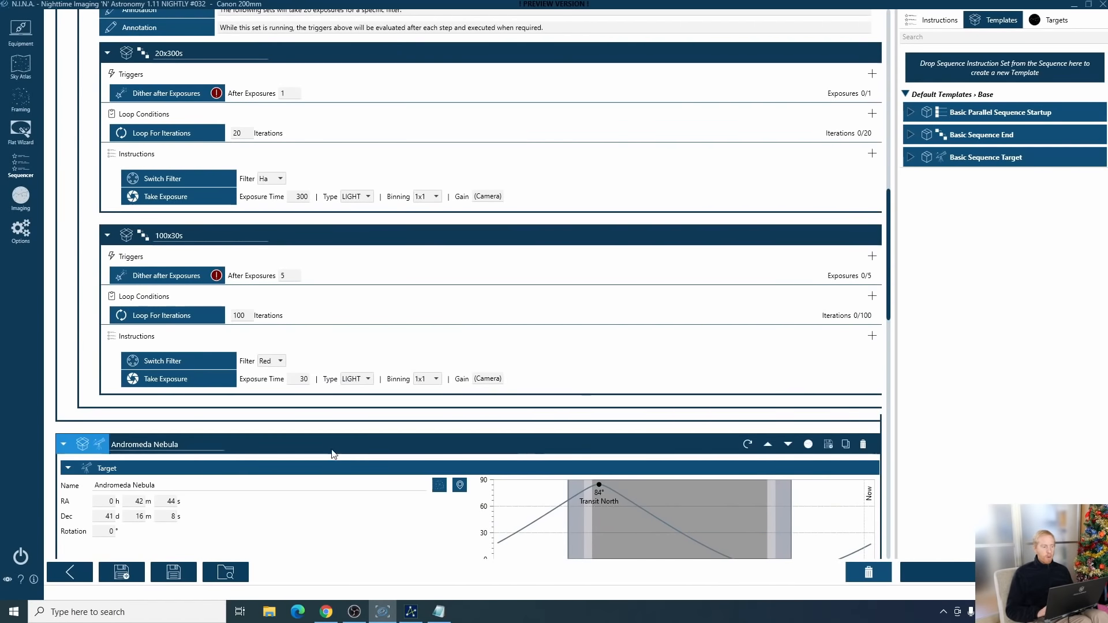
scroll(378, 296, up, 10)
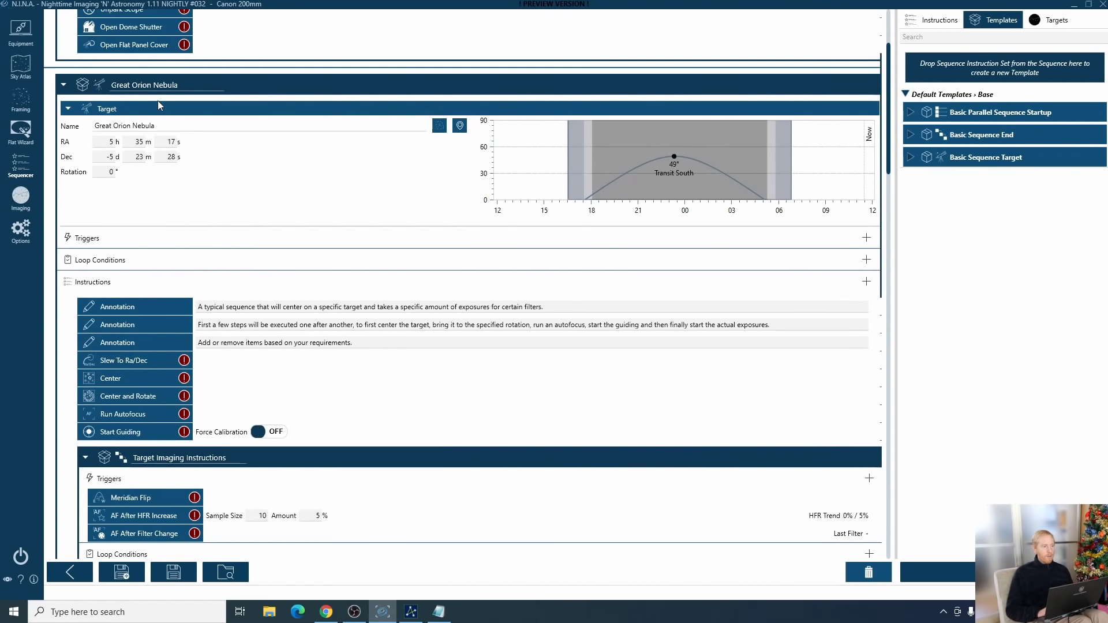
Rename the Great Orion Nebula target set as "My Target Sequence"
drag(179, 85, 110, 85)
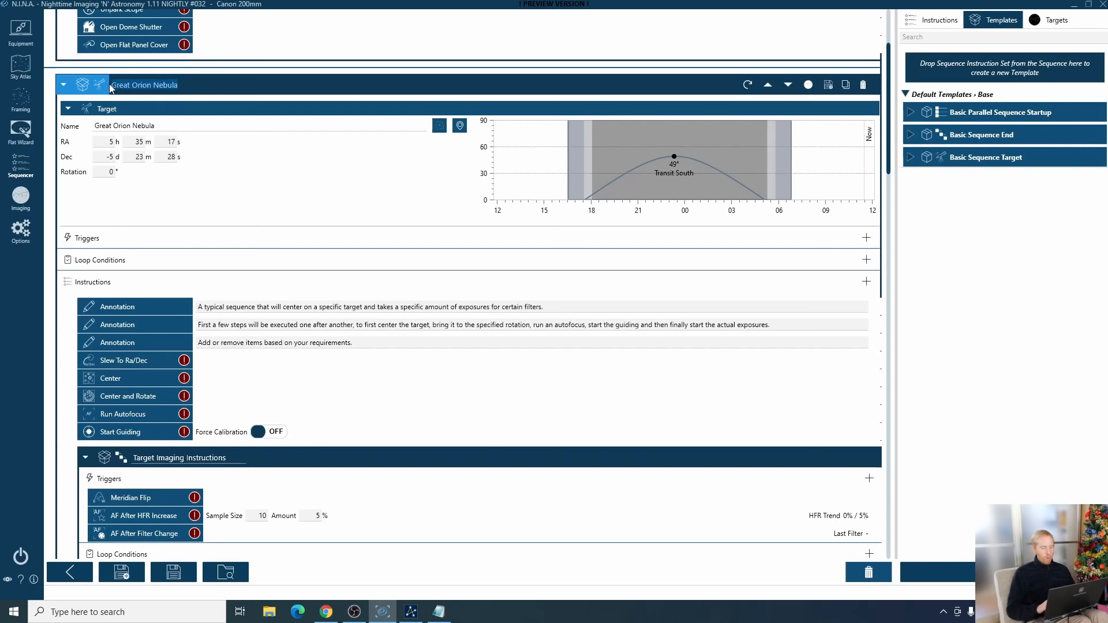
text(My Target)
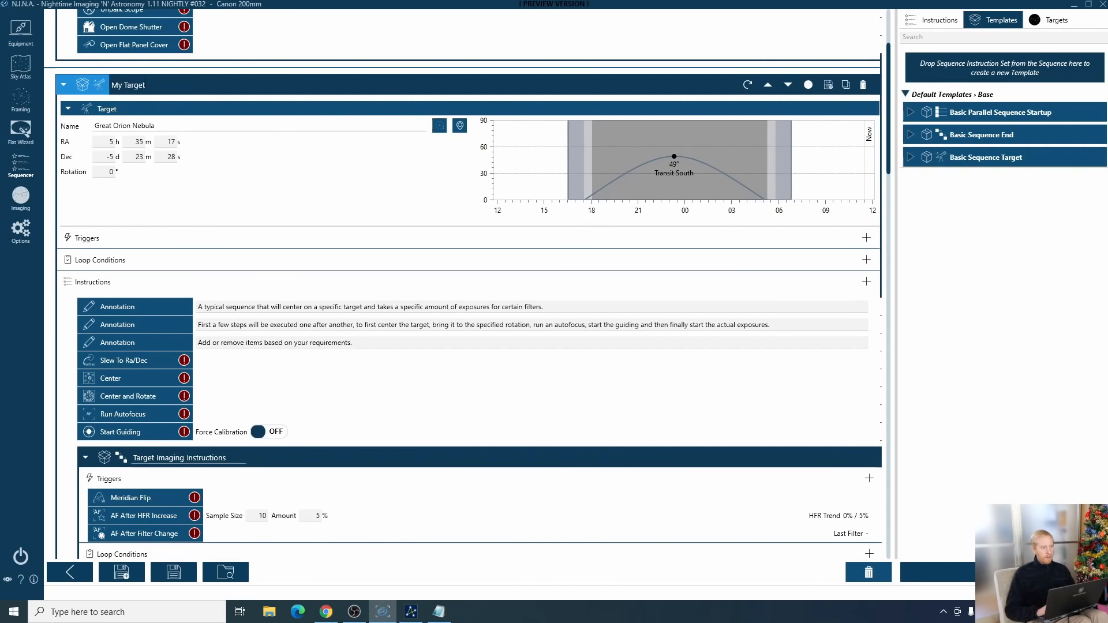
text( Sequence)
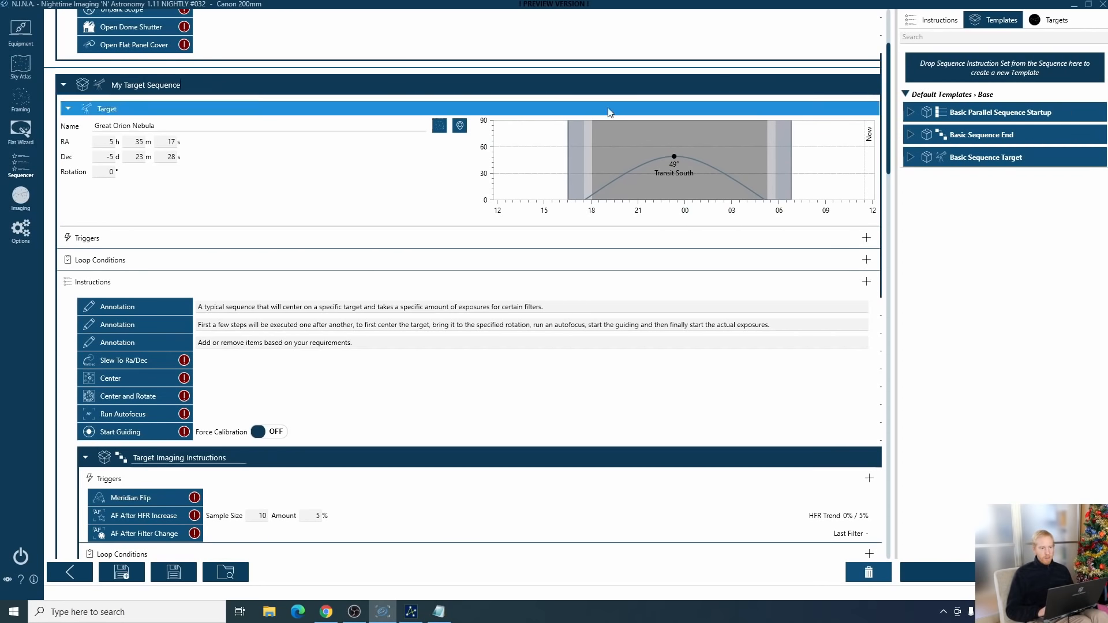
mouse_move(577, 82)
mouse_down()
mouse_move(984, 247)
mouse_move(1083, 234)
mouse_move(750, 148)
mouse_move(598, 73)
mouse_up()
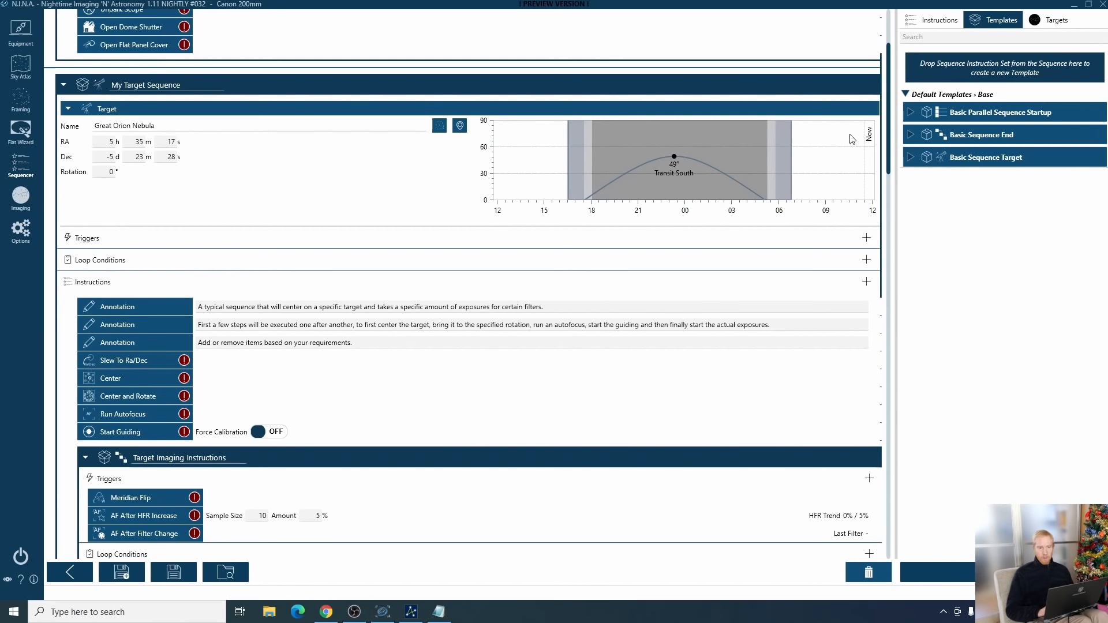
Save My Target Sequence as a user template and expand its contents in the template list
mouse_move(812, 78)
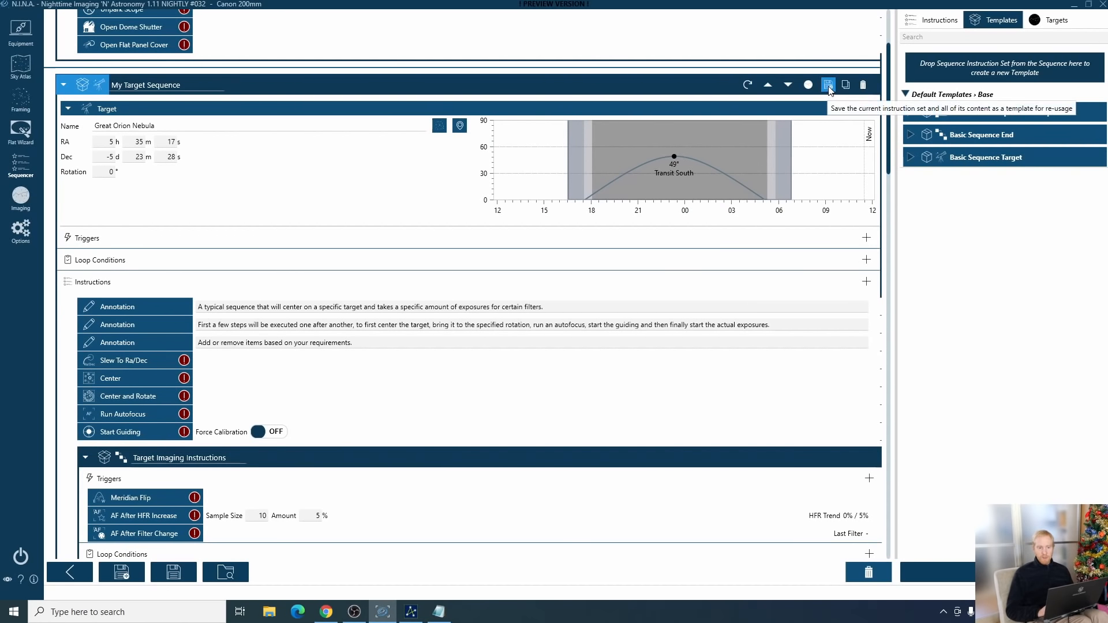
click(829, 87)
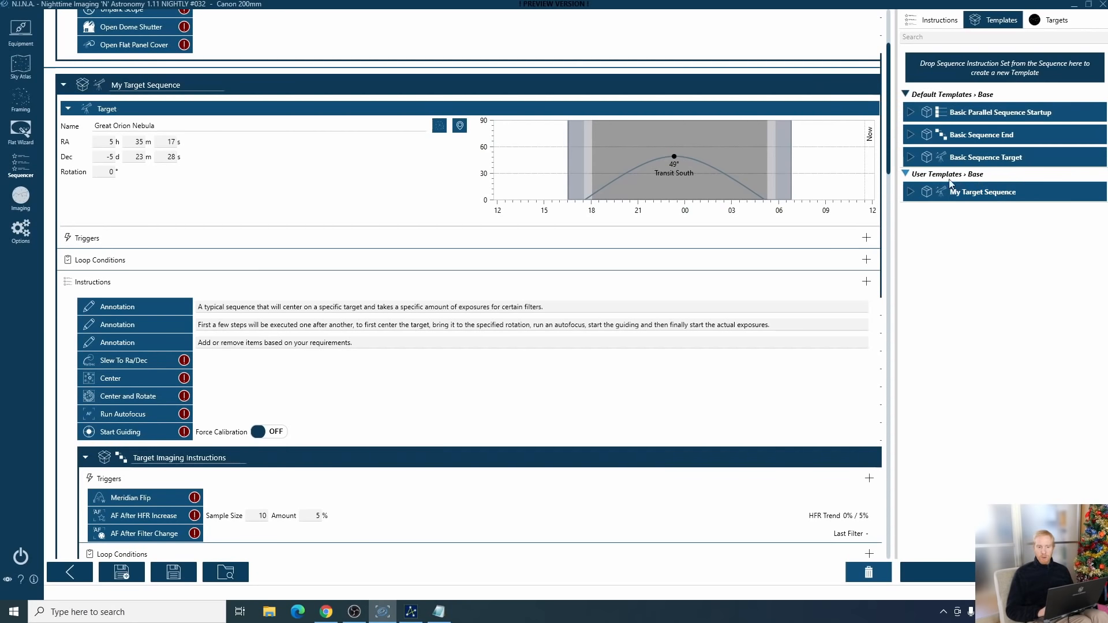
click(909, 193)
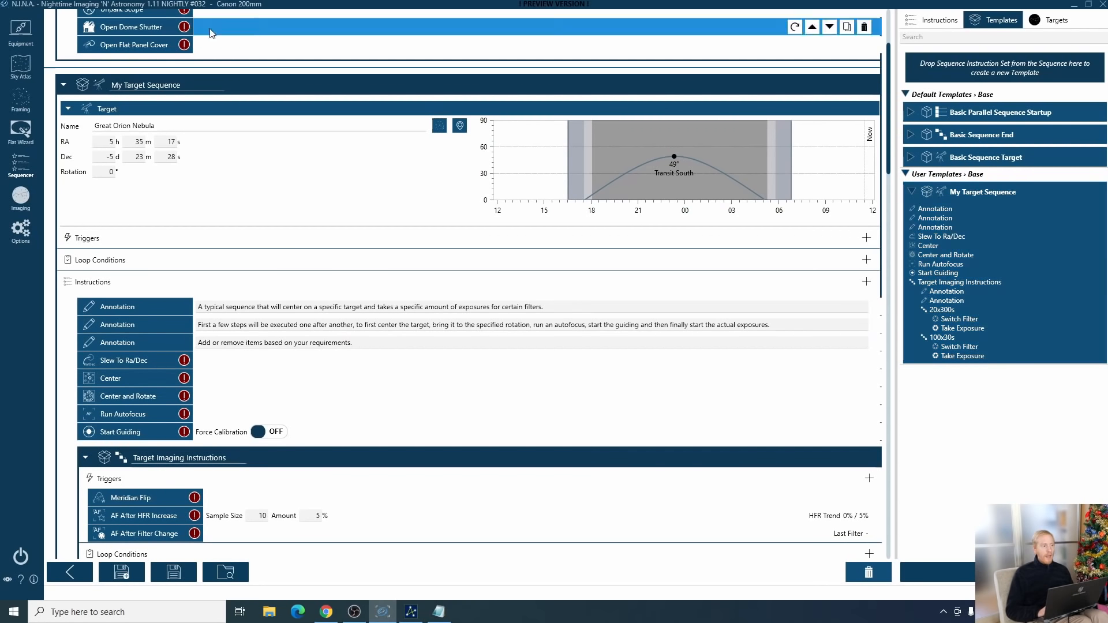
Check in the Sky Atlas which sequencer templates are offered for adding M31, without adding the target
click(22, 70)
click(985, 47)
mouse_move(1007, 74)
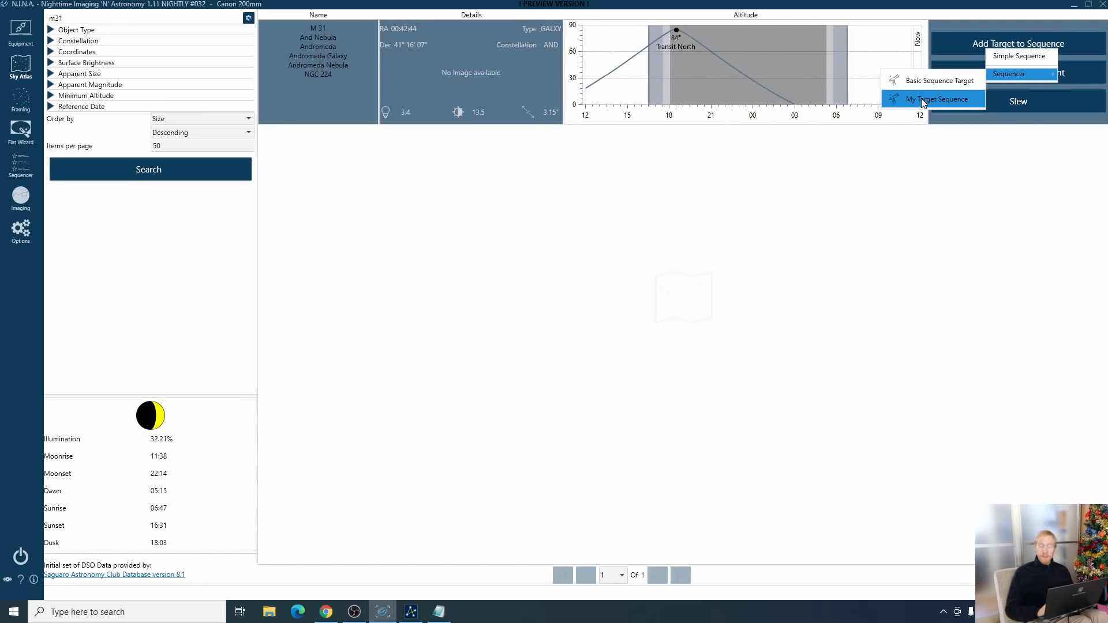
click(771, 230)
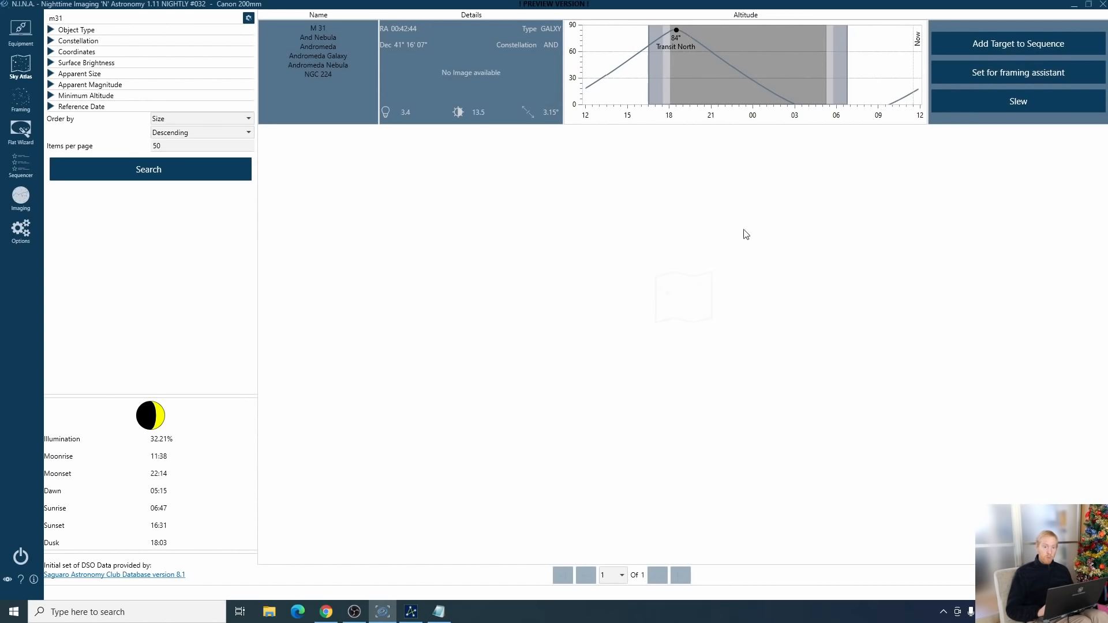
Return to the sequencer and delete the My Target Sequence user template
click(21, 165)
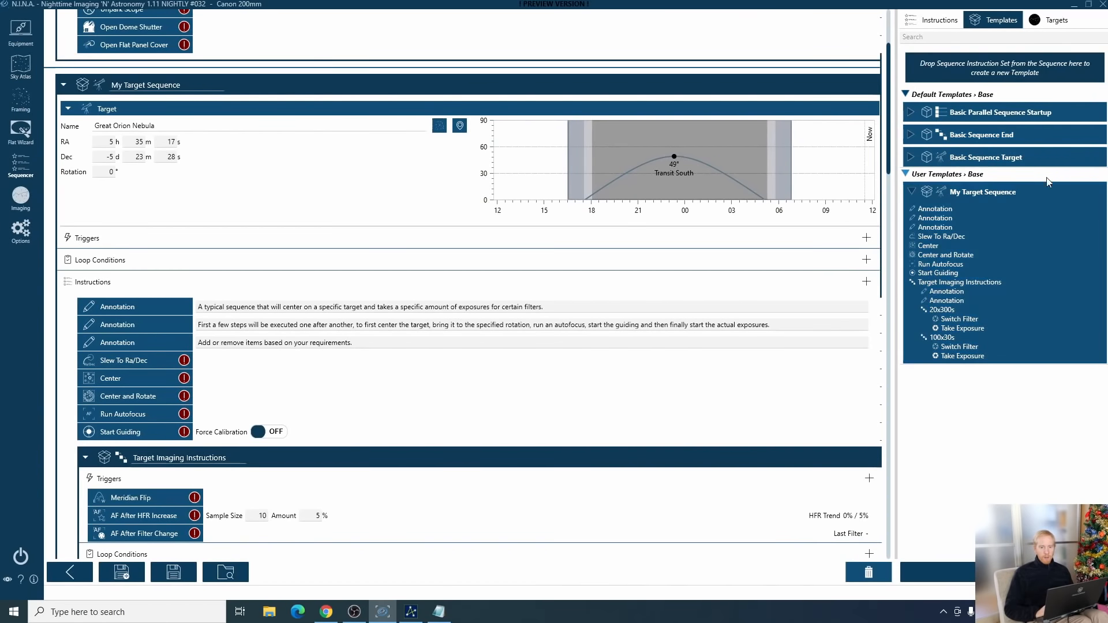
drag(1008, 193, 862, 582)
click(622, 329)
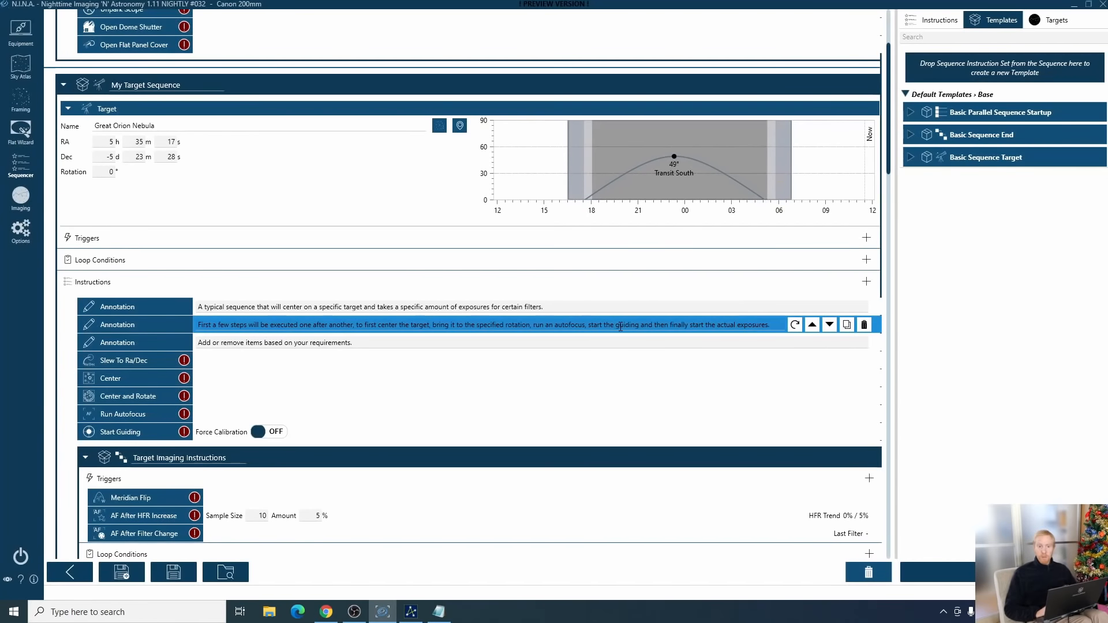
Save My Target Sequence as a reusable target and show the list of saved targets
mouse_move(863, 86)
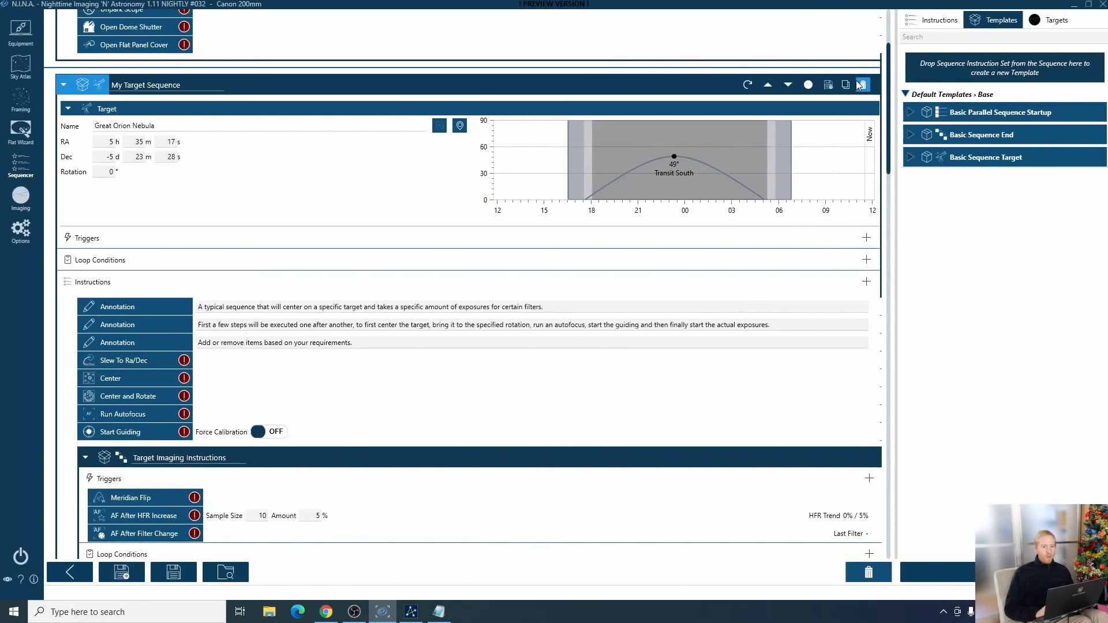
click(808, 86)
click(1041, 19)
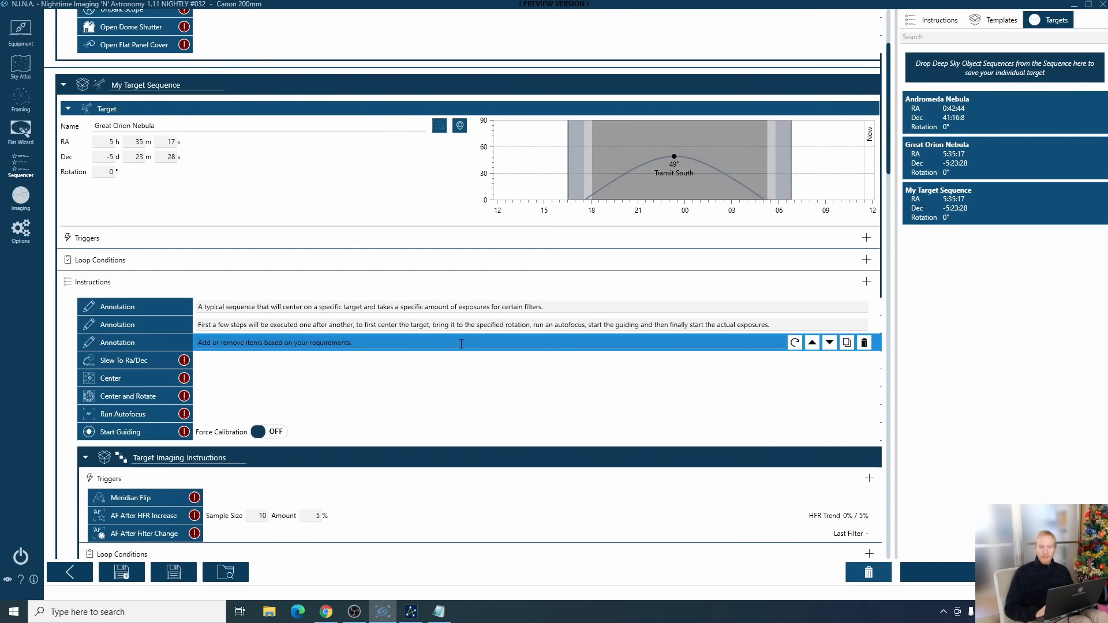
mouse_move(997, 116)
mouse_down()
mouse_move(638, 52)
mouse_move(536, 67)
mouse_move(710, 69)
mouse_move(999, 117)
mouse_up()
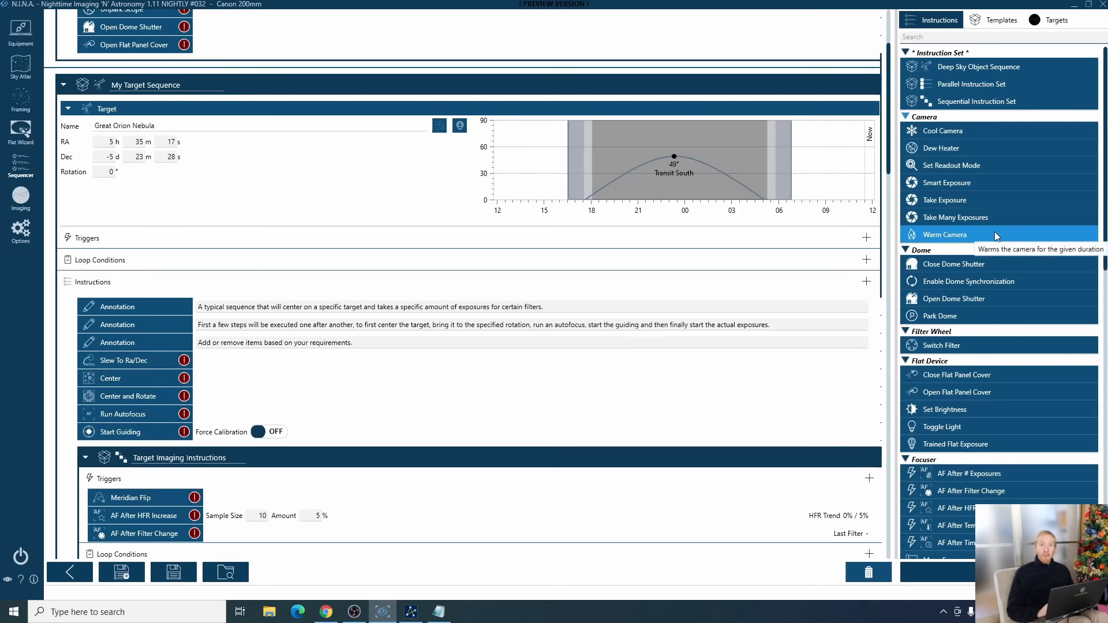
Examine the triggers, loop conditions and exposure instructions inside Target Imaging Instructions of My Target Sequence
scroll(562, 270, down, 4)
scroll(563, 269, up, 2)
scroll(562, 270, down, 9)
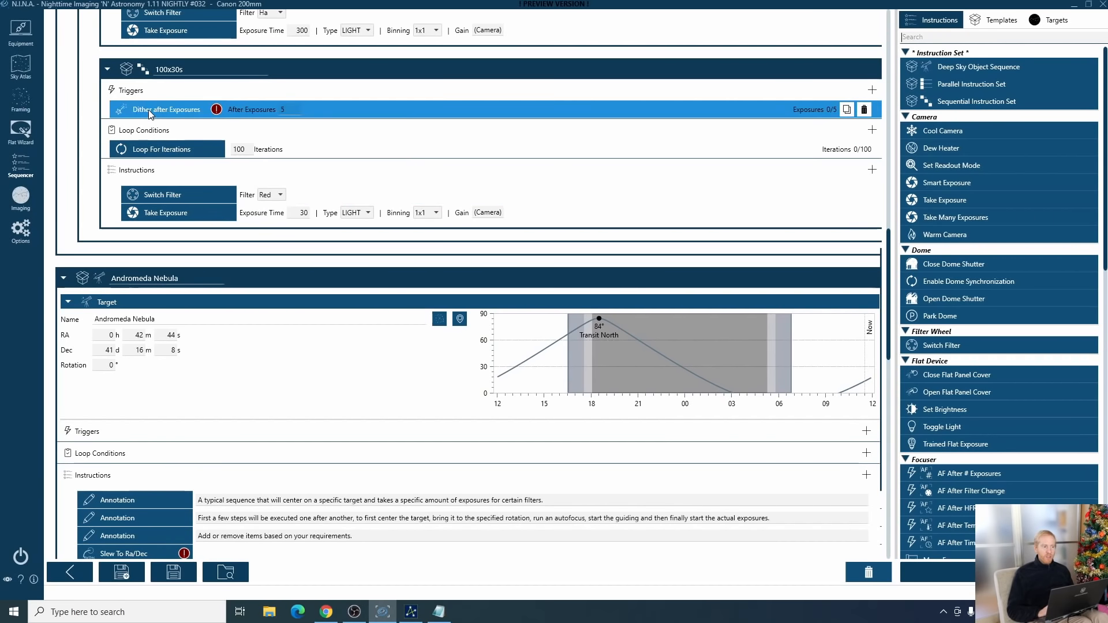
scroll(147, 110, up, 4)
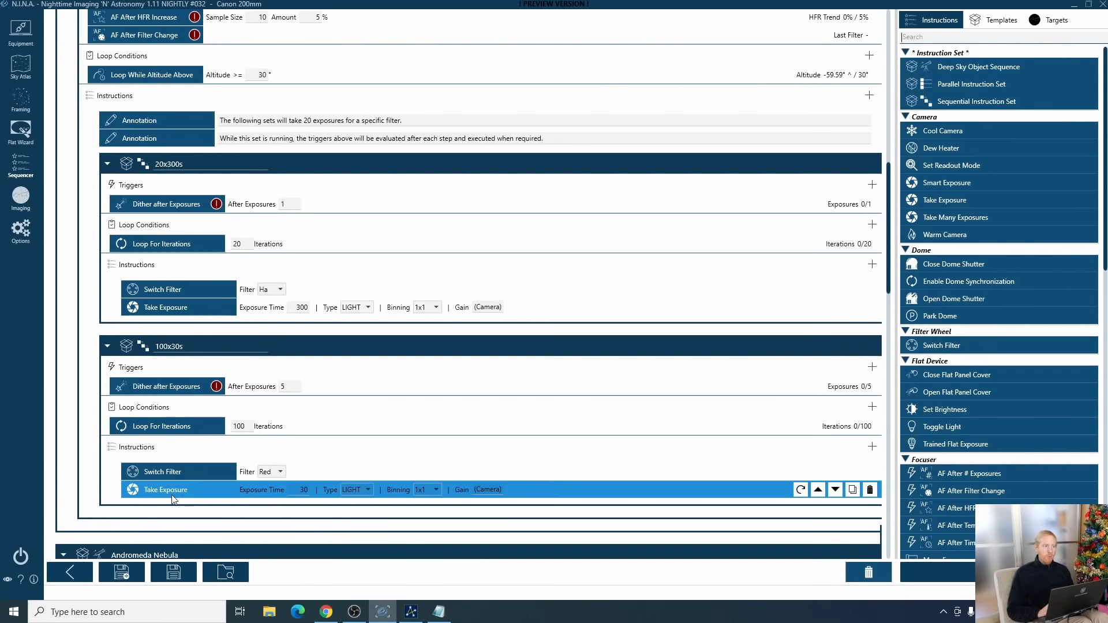
scroll(171, 494, up, 7)
scroll(192, 378, down, 2)
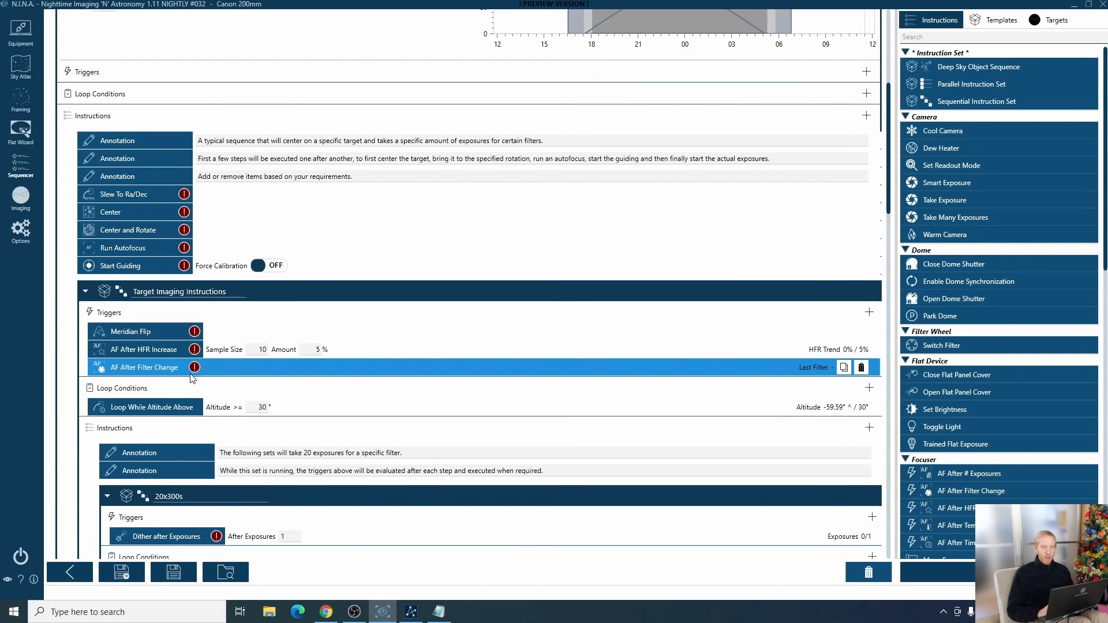
scroll(243, 420, down, 3)
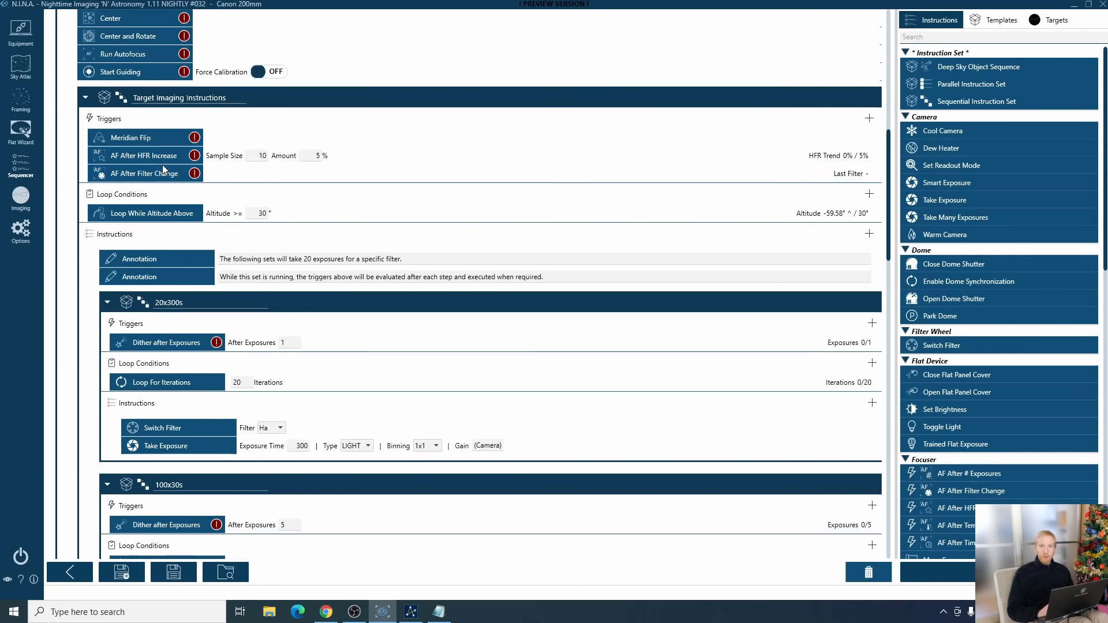
Delete the Take Exposure instruction from the 20x300s set of My Target Sequence
scroll(161, 164, down, 5)
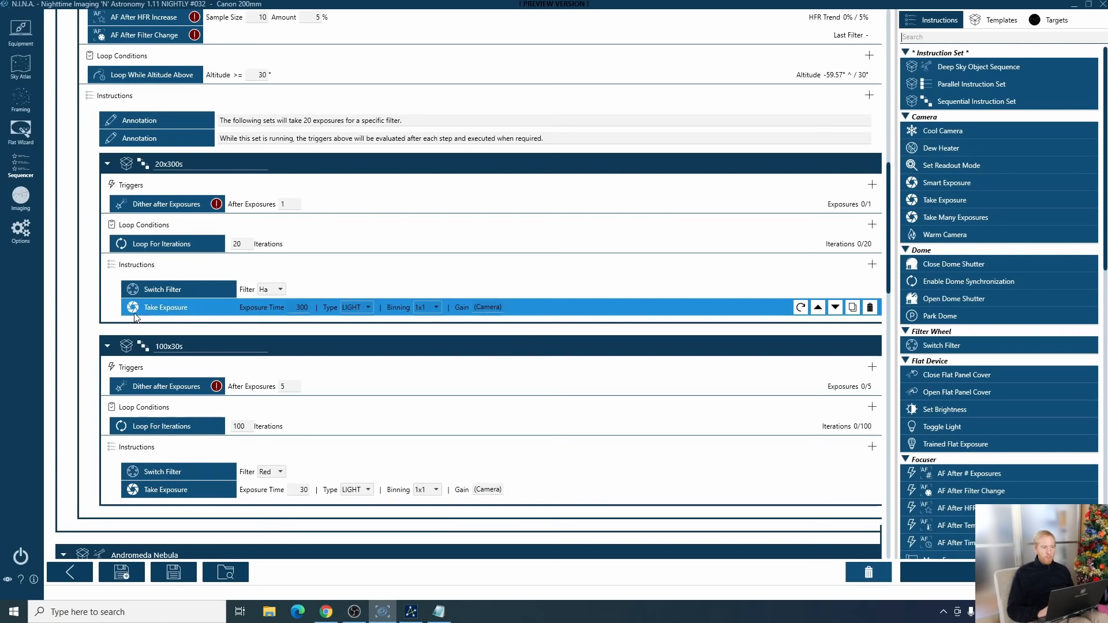
click(870, 307)
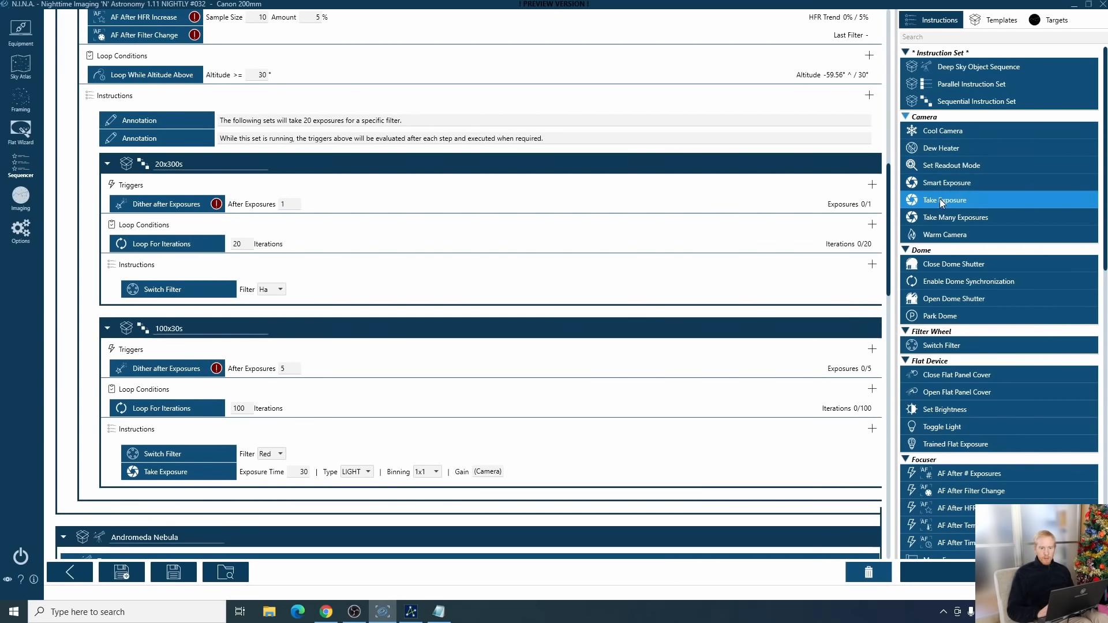
Try a Take Many Exposures instruction with a 300 s exposure time in the 20x300s set and remove it again
drag(930, 218, 339, 301)
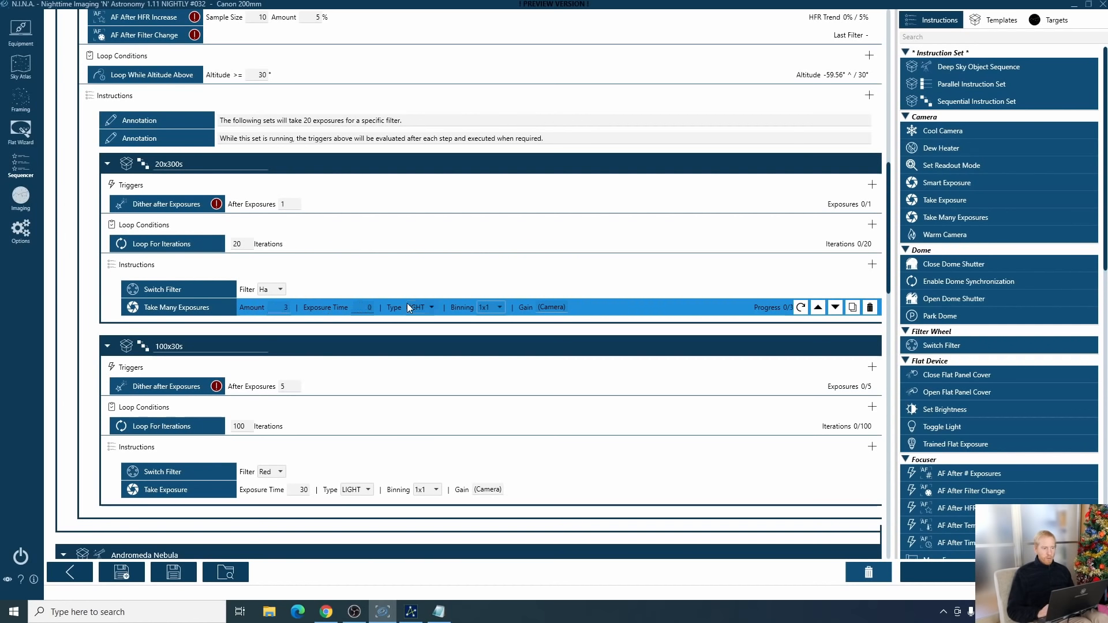
text(300)
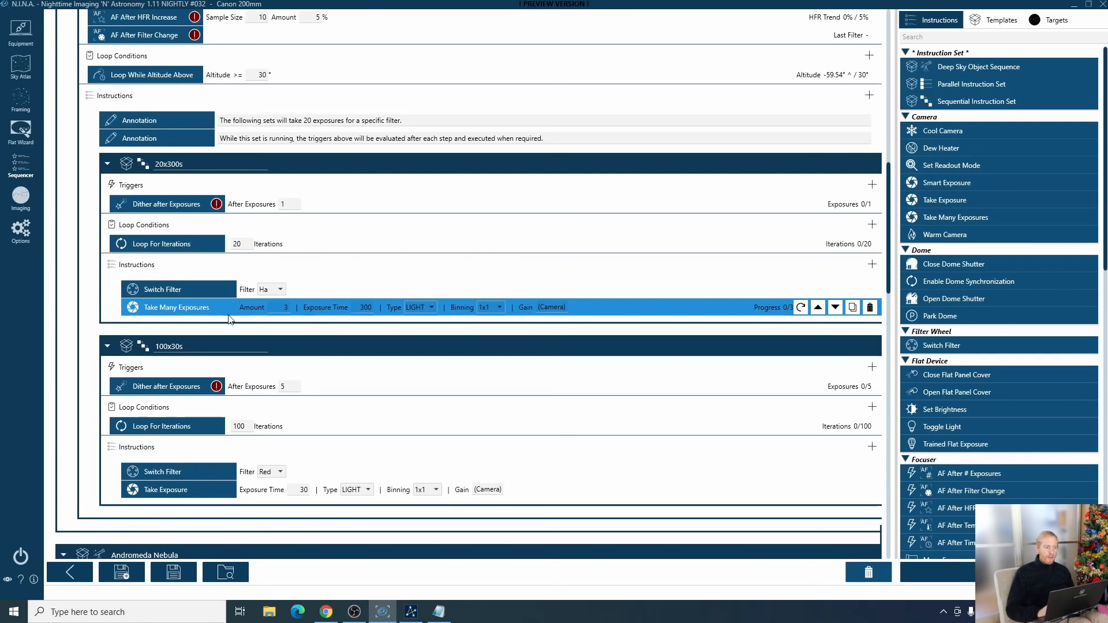
double_click(286, 310)
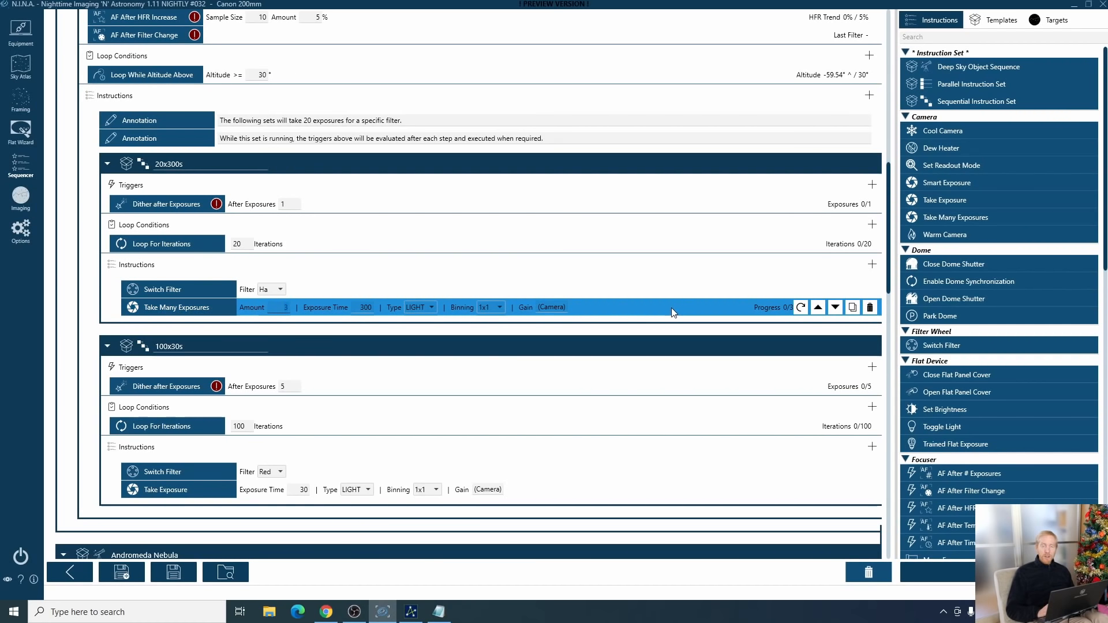
click(870, 307)
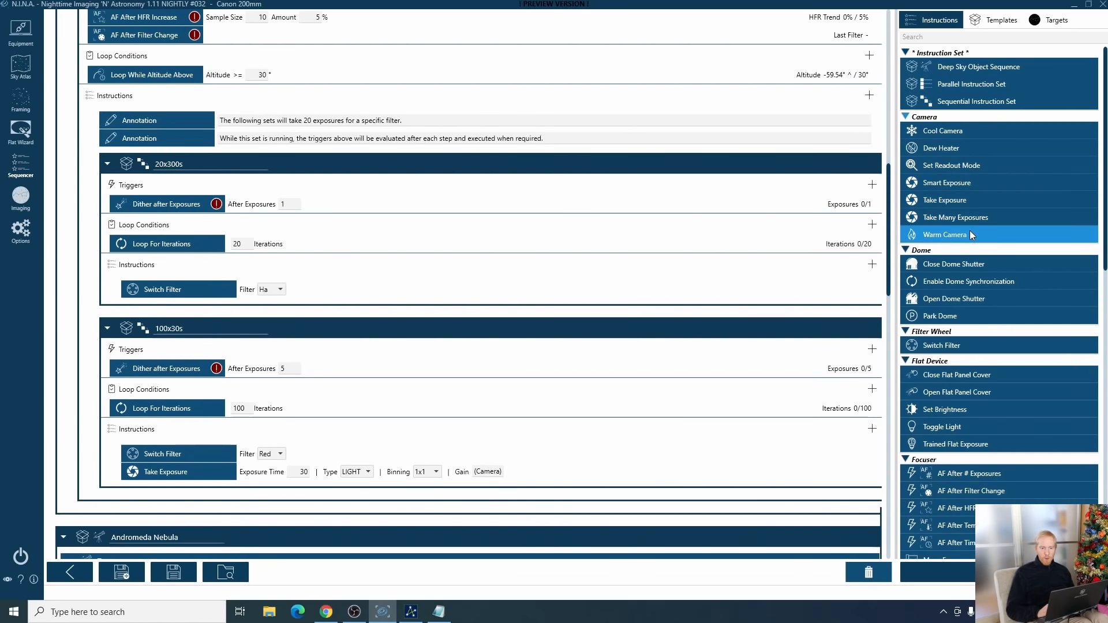
Add a Smart Exposure instruction after Switch Filter in the 20x300s set, look over its options and remove it again
drag(920, 183, 351, 300)
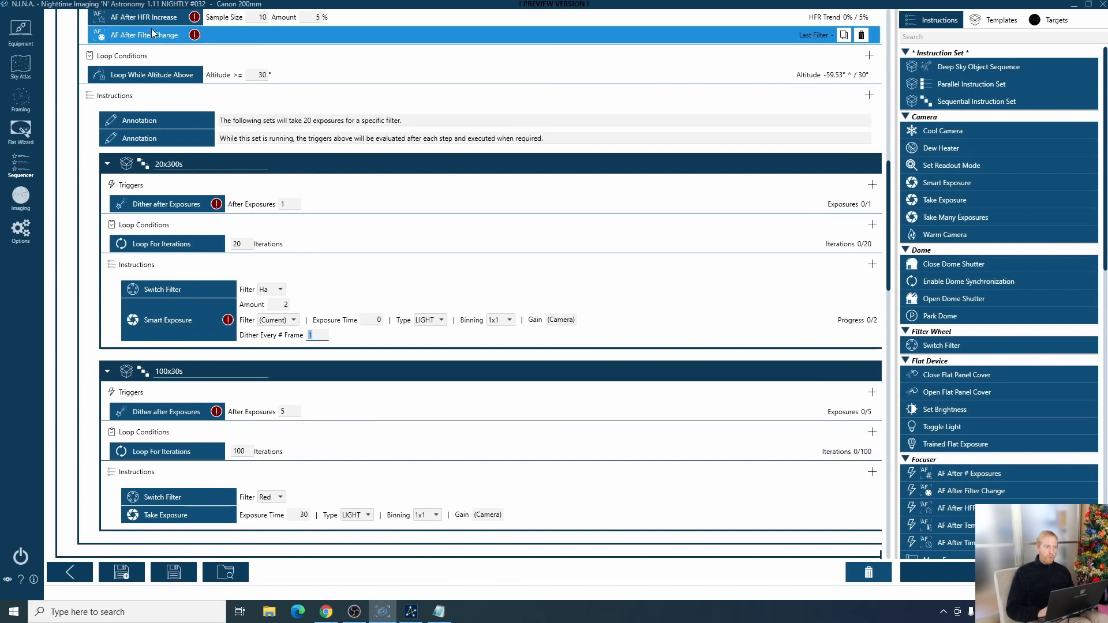
scroll(154, 33, up, 1)
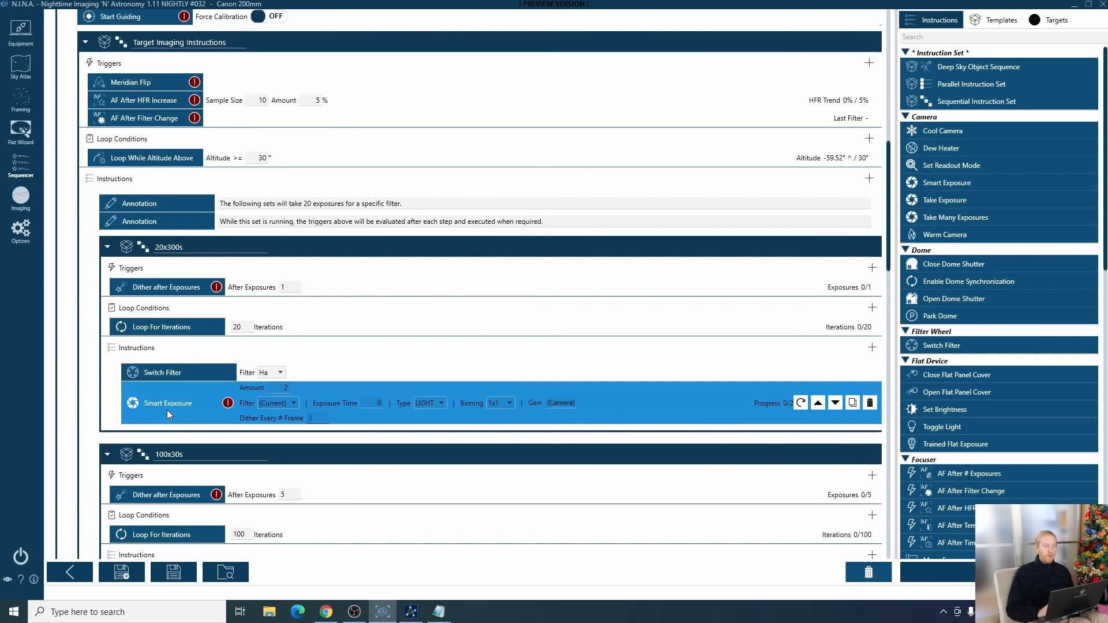
click(282, 388)
drag(328, 405, 984, 432)
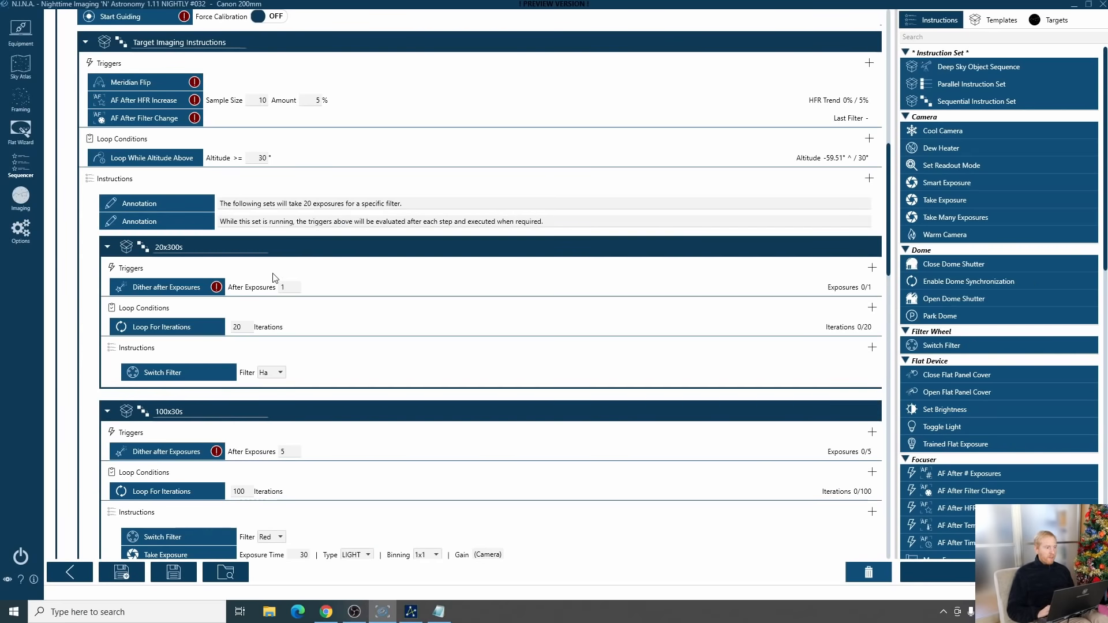
Review the compact sequence overview in the Imaging view and return to the My Target Sequence block in the sequencer
click(20, 198)
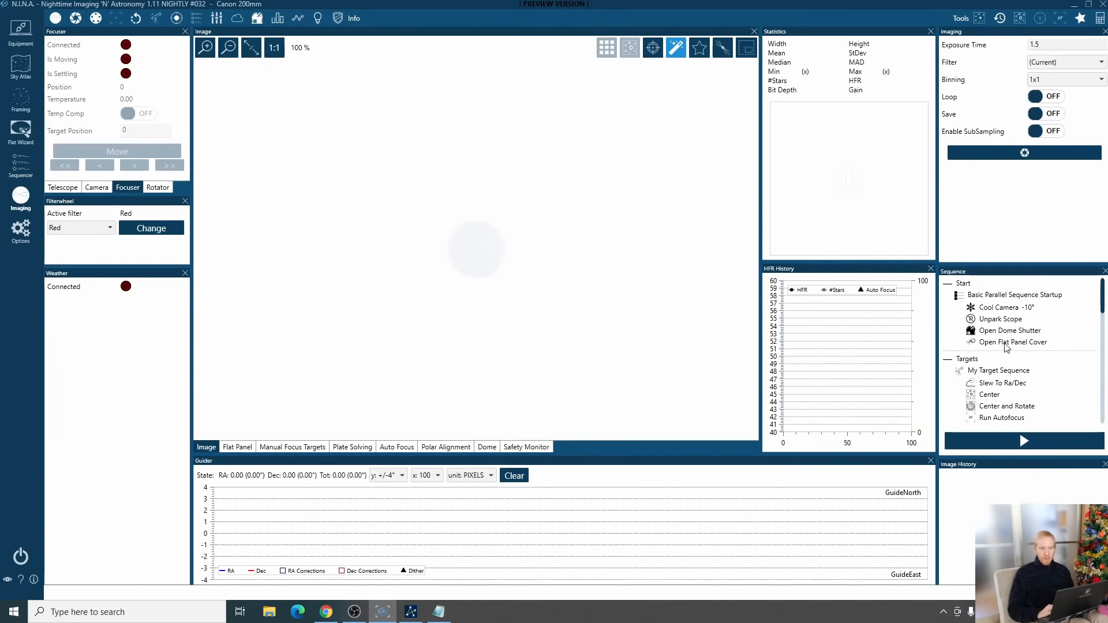
drag(1101, 307, 1101, 360)
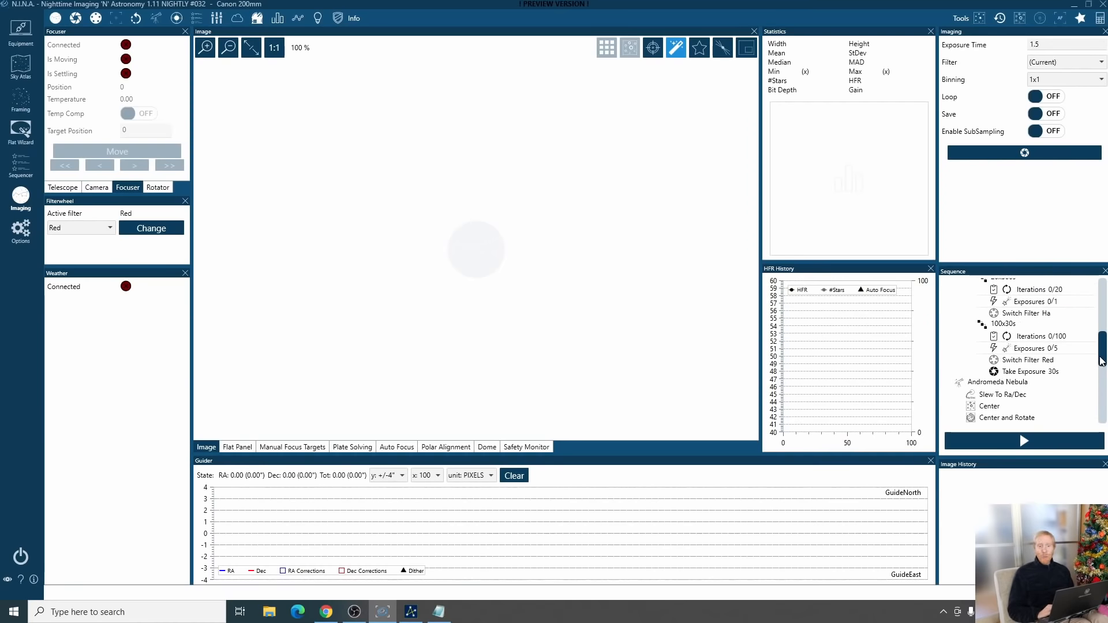
drag(1102, 360, 1102, 308)
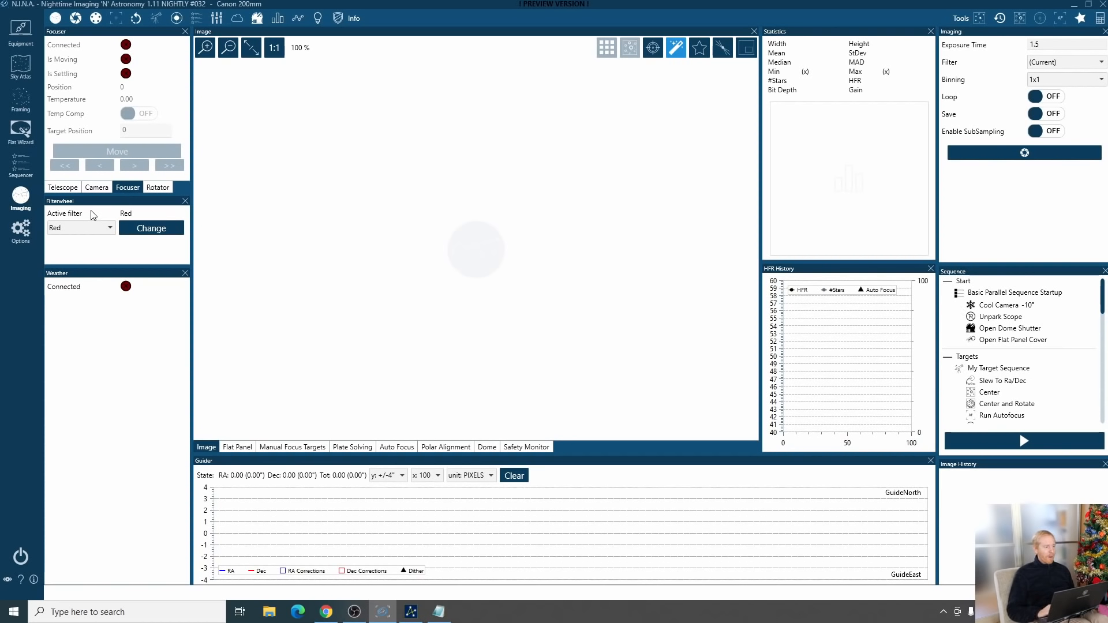
click(21, 163)
scroll(404, 164, up, 3)
scroll(403, 164, up, 5)
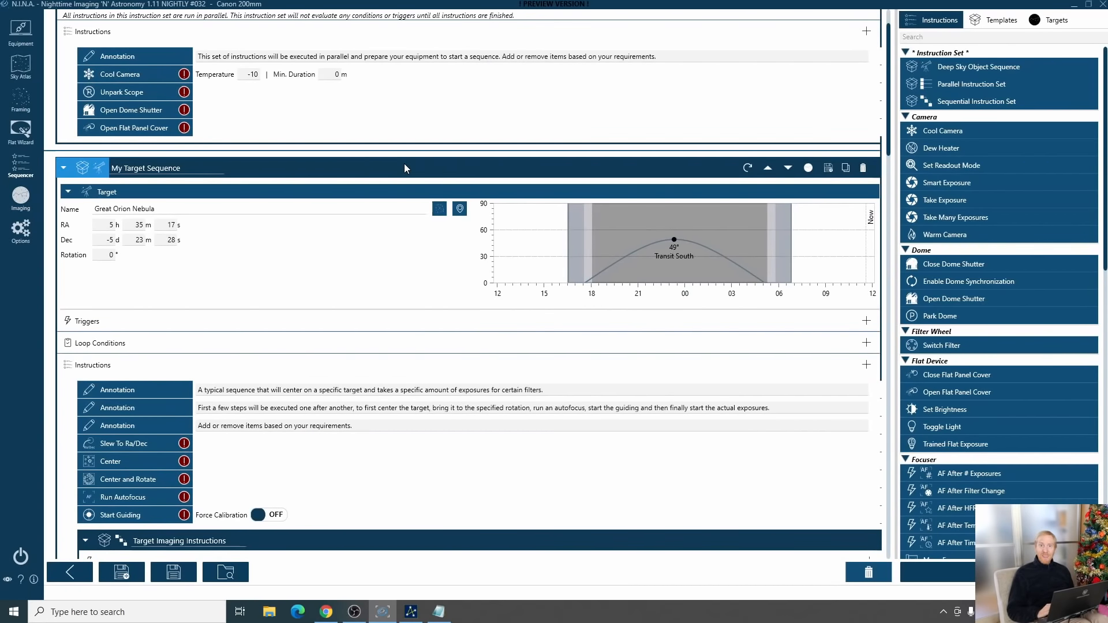